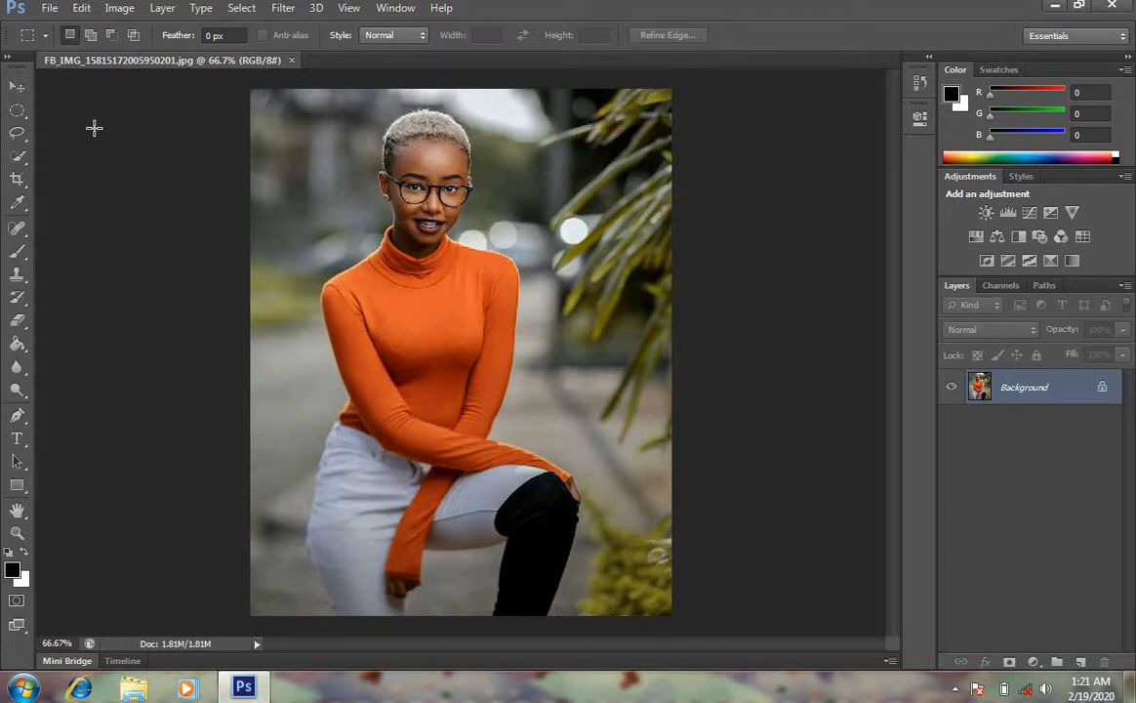
# Try to move the locked Background layer with the Move tool
pyautogui.click(18, 439)
pyautogui.press('v')
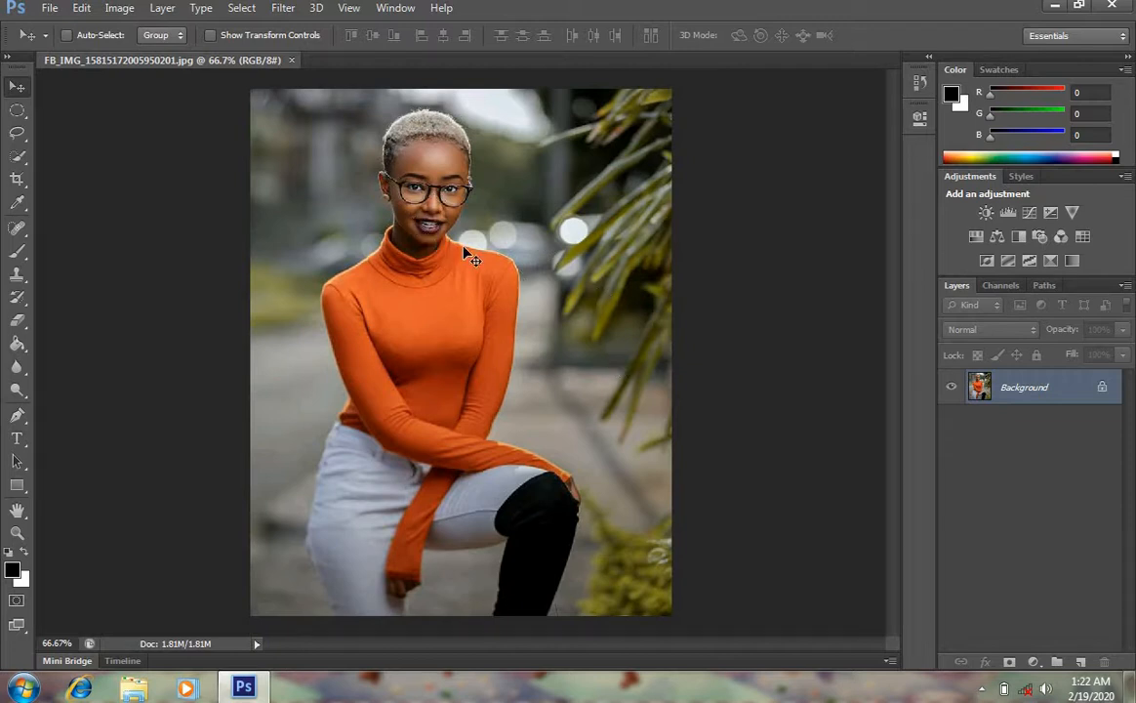
pyautogui.moveTo(441, 227); pyautogui.dragTo(602, 283)
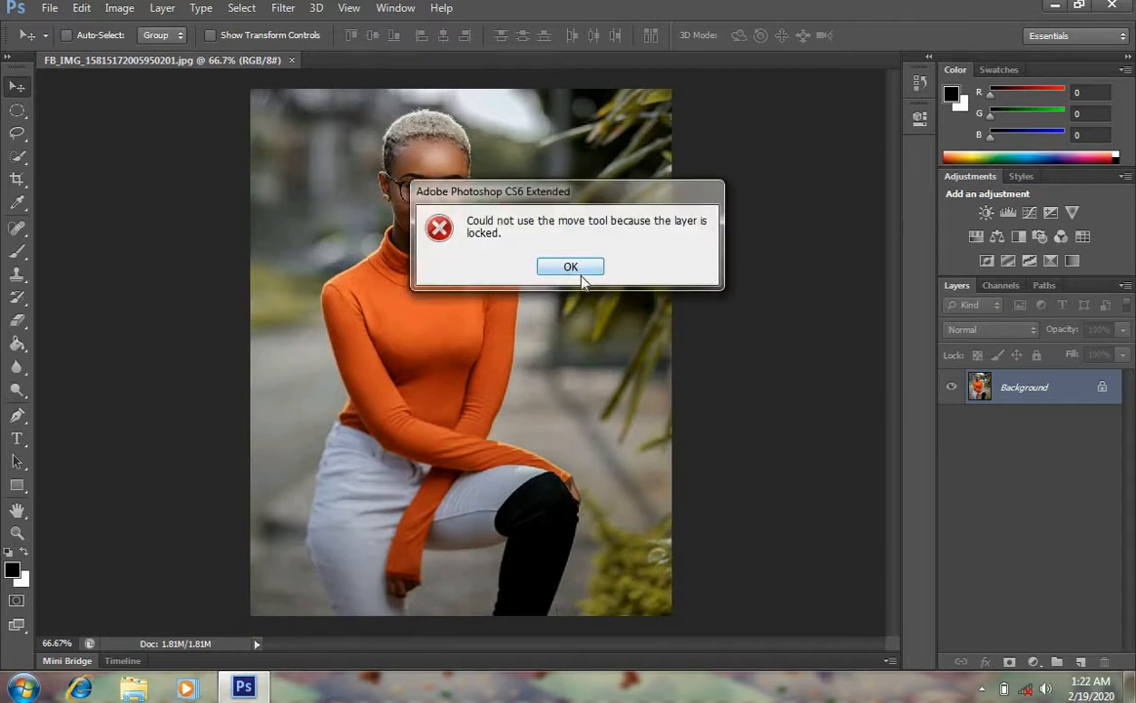
pyautogui.click(572, 266)
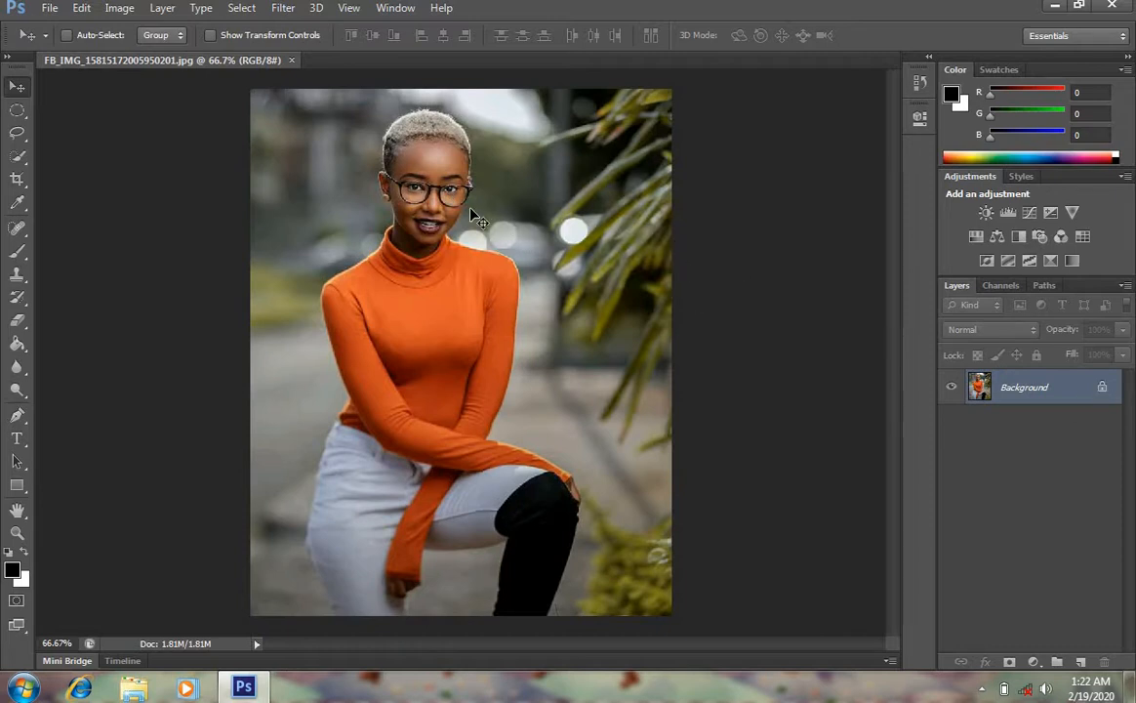
pyautogui.moveTo(471, 209); pyautogui.dragTo(591, 288)
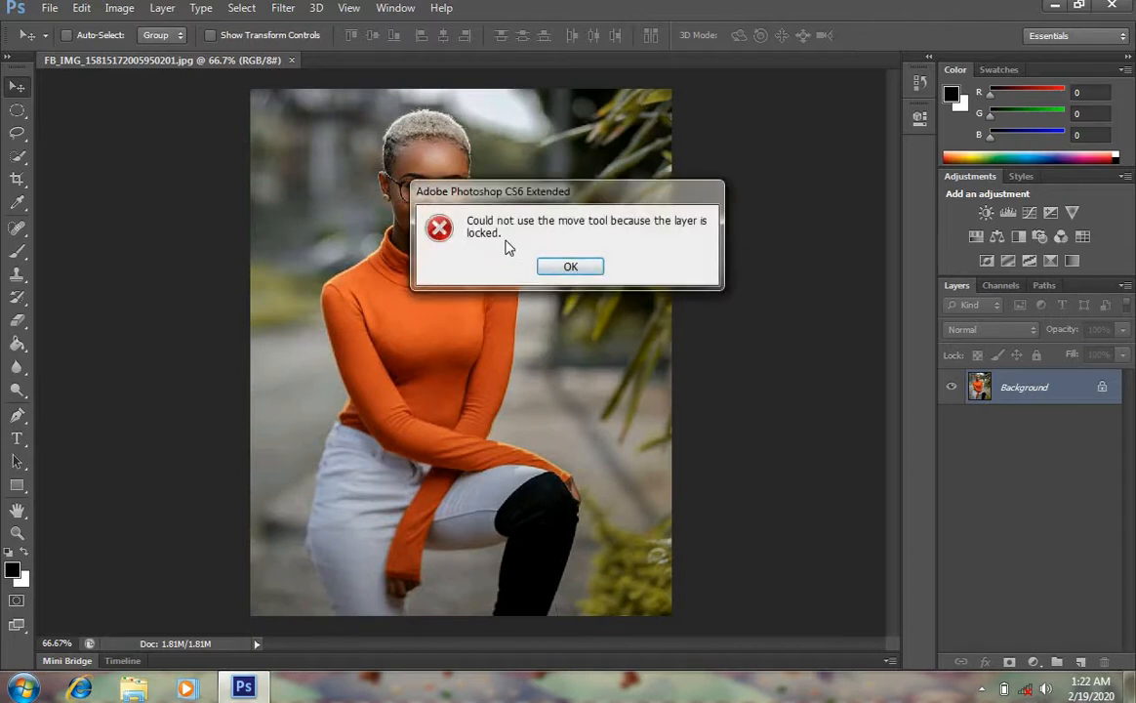
pyautogui.click(572, 265)
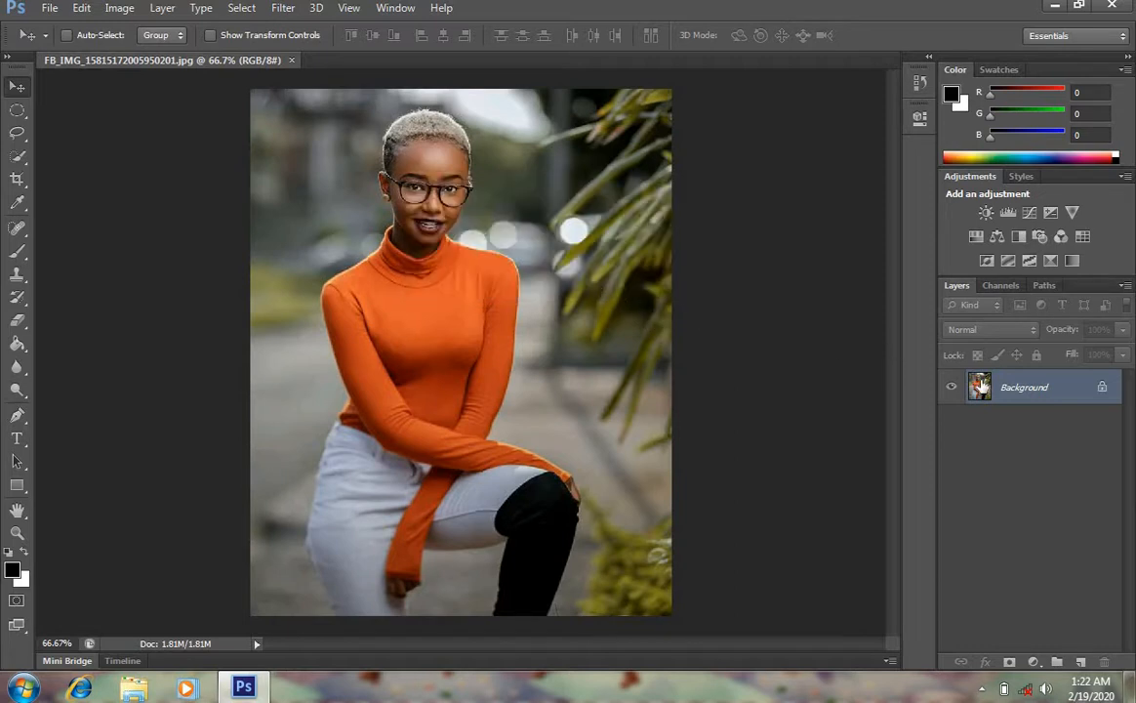
# Convert the Background into a regular editable layer named Layer 0
pyautogui.rightClick(1027, 390)
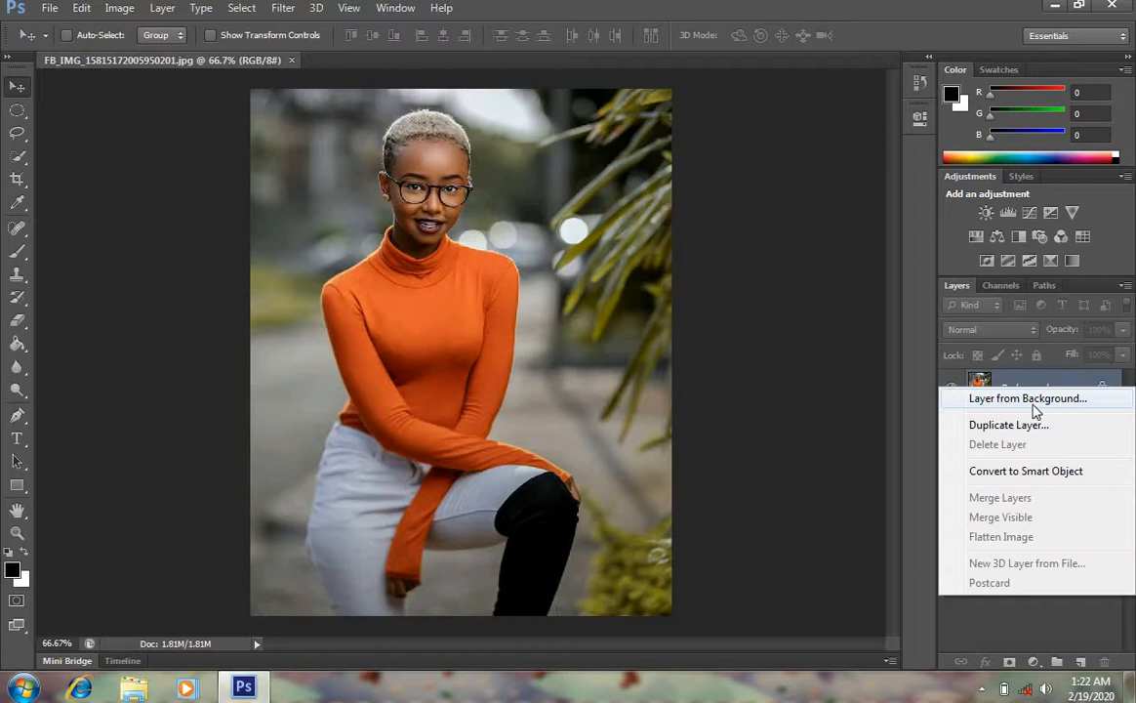
pyautogui.click(1039, 408)
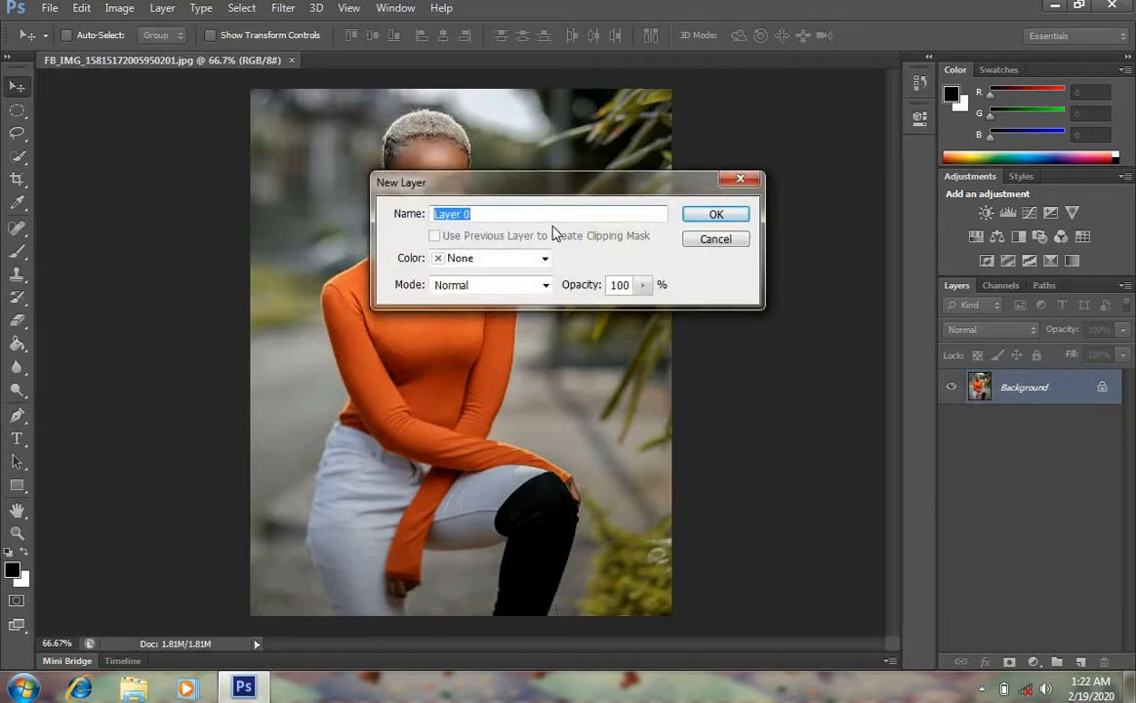
pyautogui.click(711, 217)
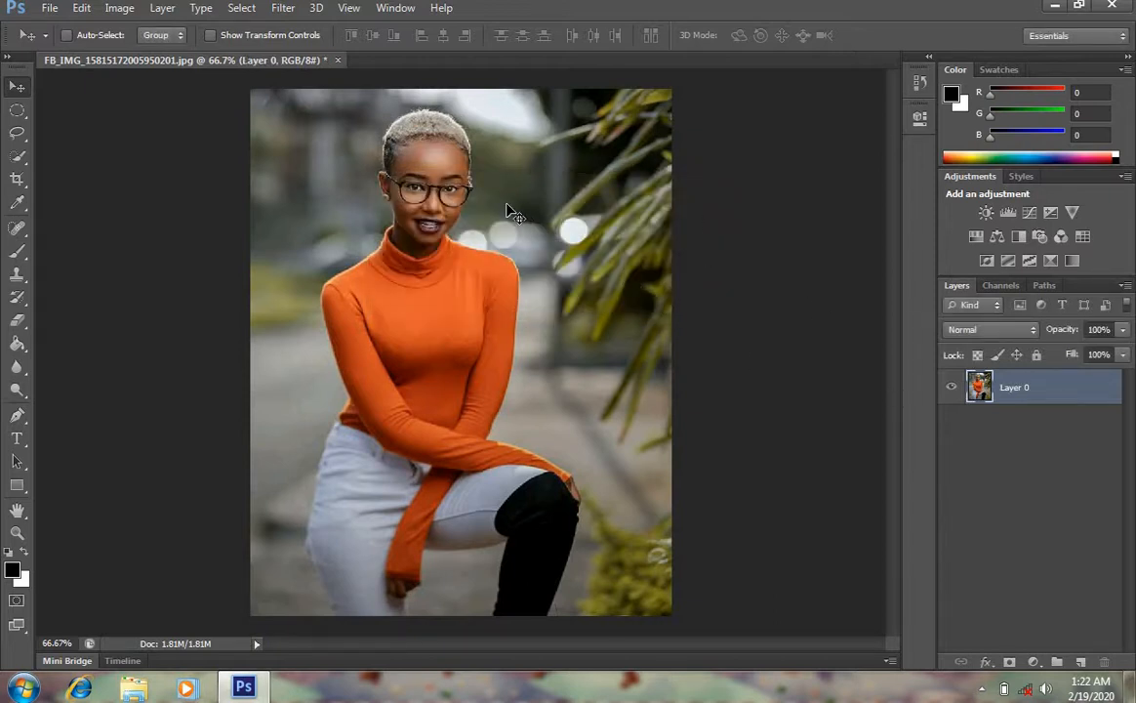
# Turn on Show Transform Controls for the Move tool
pyautogui.moveTo(508, 215)
pyautogui.mouseDown()
pyautogui.moveTo(535, 251)
pyautogui.moveTo(621, 310)
pyautogui.moveTo(607, 188)
pyautogui.moveTo(563, 340)
pyautogui.moveTo(603, 274)
pyautogui.moveTo(547, 330)
pyautogui.moveTo(520, 246)
pyautogui.moveTo(457, 205)
pyautogui.moveTo(505, 206)
pyautogui.moveTo(498, 194)
pyautogui.mouseUp()
pyautogui.moveTo(466, 203); pyautogui.dragTo(432, 193)
pyautogui.click(210, 35)
pyautogui.click(249, 89)
pyautogui.moveTo(249, 89)
pyautogui.mouseDown()
pyautogui.moveTo(550, 478)
pyautogui.moveTo(503, 444)
pyautogui.moveTo(322, 228)
pyautogui.moveTo(228, 74)
pyautogui.moveTo(249, 89)
pyautogui.mouseUp()
pyautogui.moveTo(460, 91)
pyautogui.mouseDown()
pyautogui.moveTo(463, 322)
pyautogui.moveTo(462, 89)
pyautogui.mouseUp()
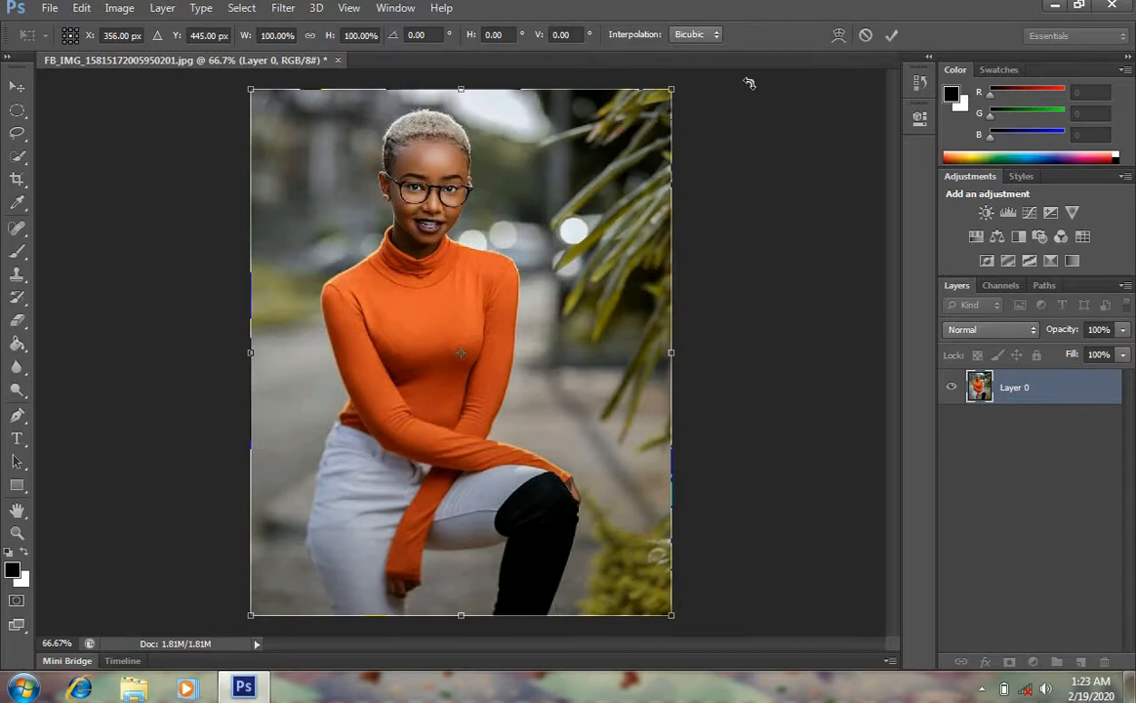
pyautogui.moveTo(465, 119); pyautogui.dragTo(463, 205)
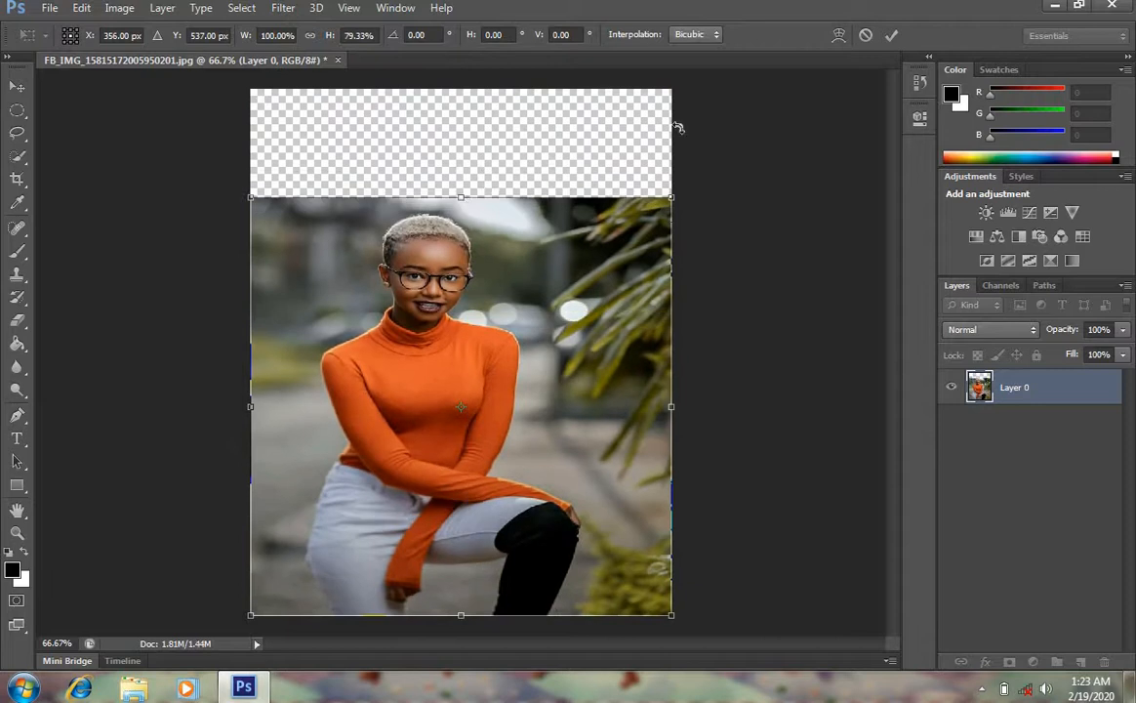
pyautogui.click(866, 36)
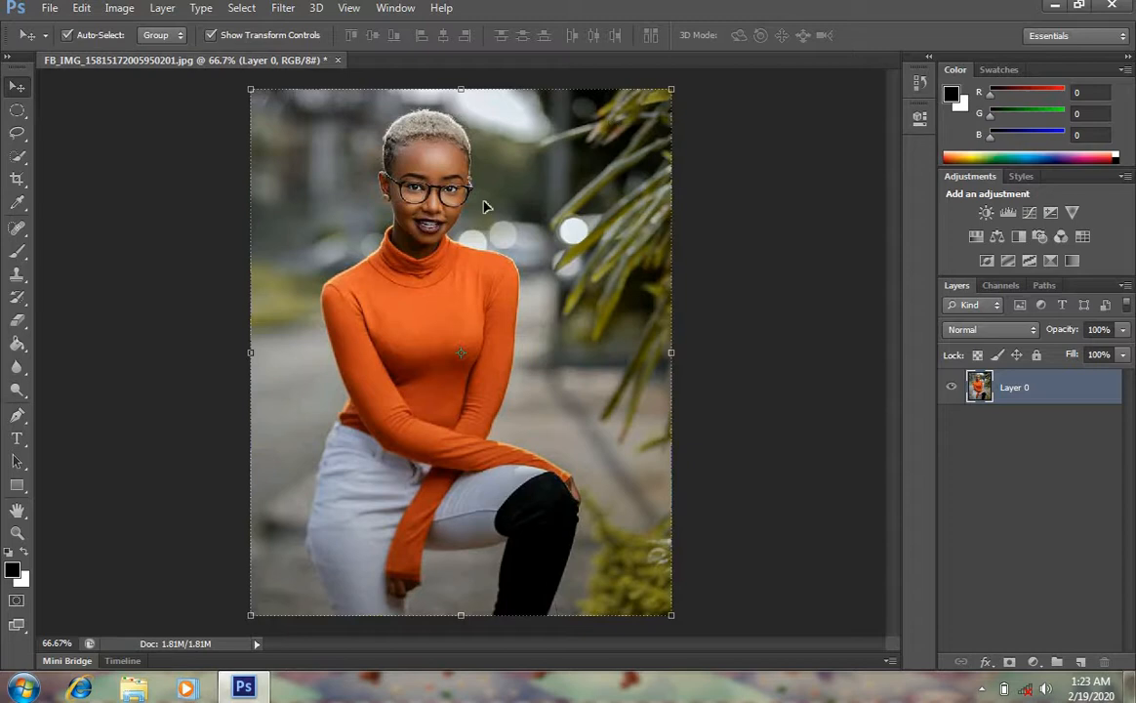
pyautogui.click(681, 169)
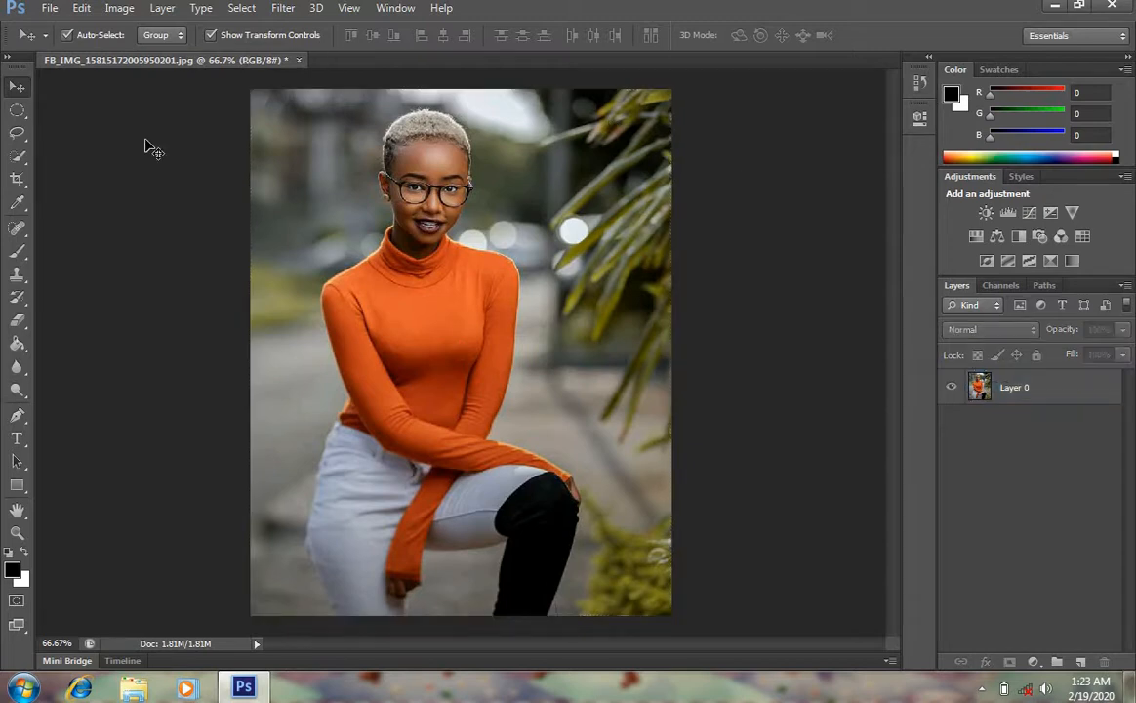
# Draw a rectangular marquee selection around the woman's head and shoulders
pyautogui.click(26, 121)
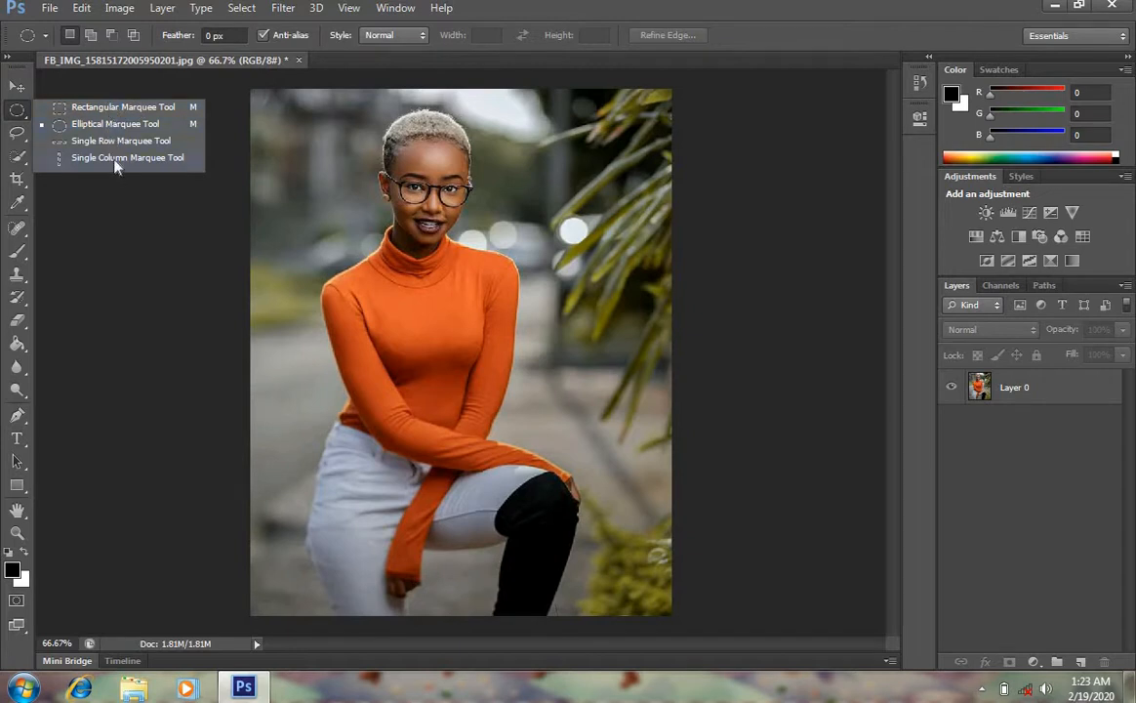
pyautogui.click(122, 109)
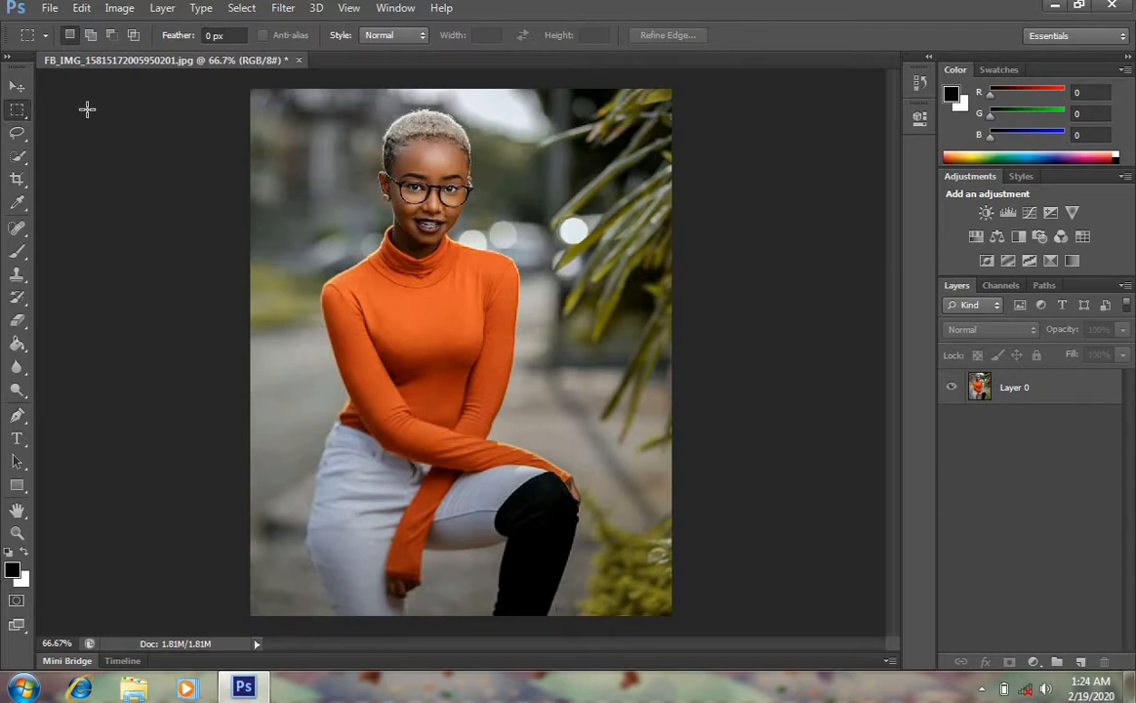
pyautogui.moveTo(309, 100); pyautogui.dragTo(533, 327)
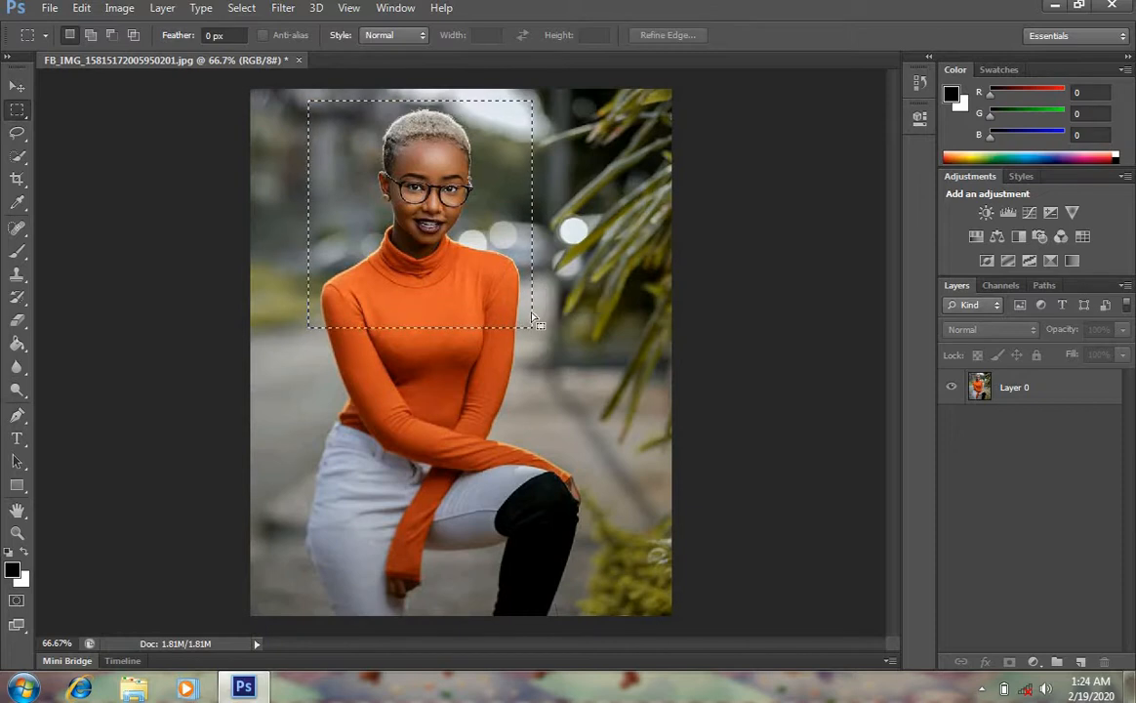
# Cut the rectangular selection from Layer 0 onto a new layer and hide Layer 0
pyautogui.rightClick(464, 173)
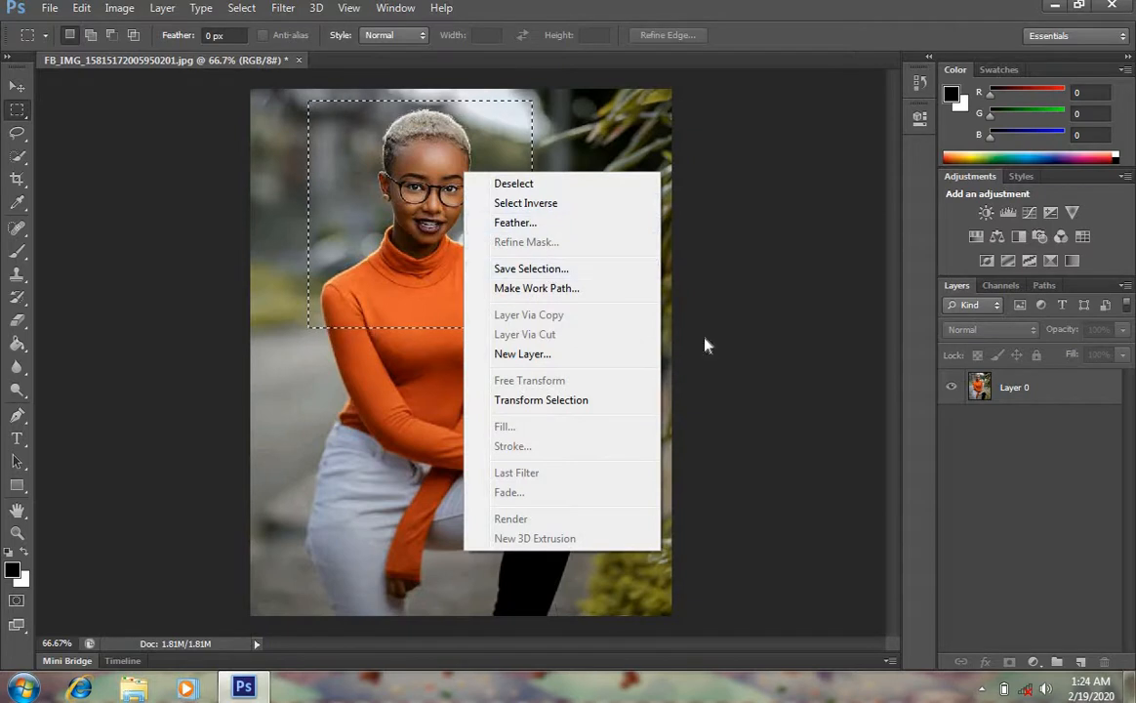
pyautogui.click(1006, 401)
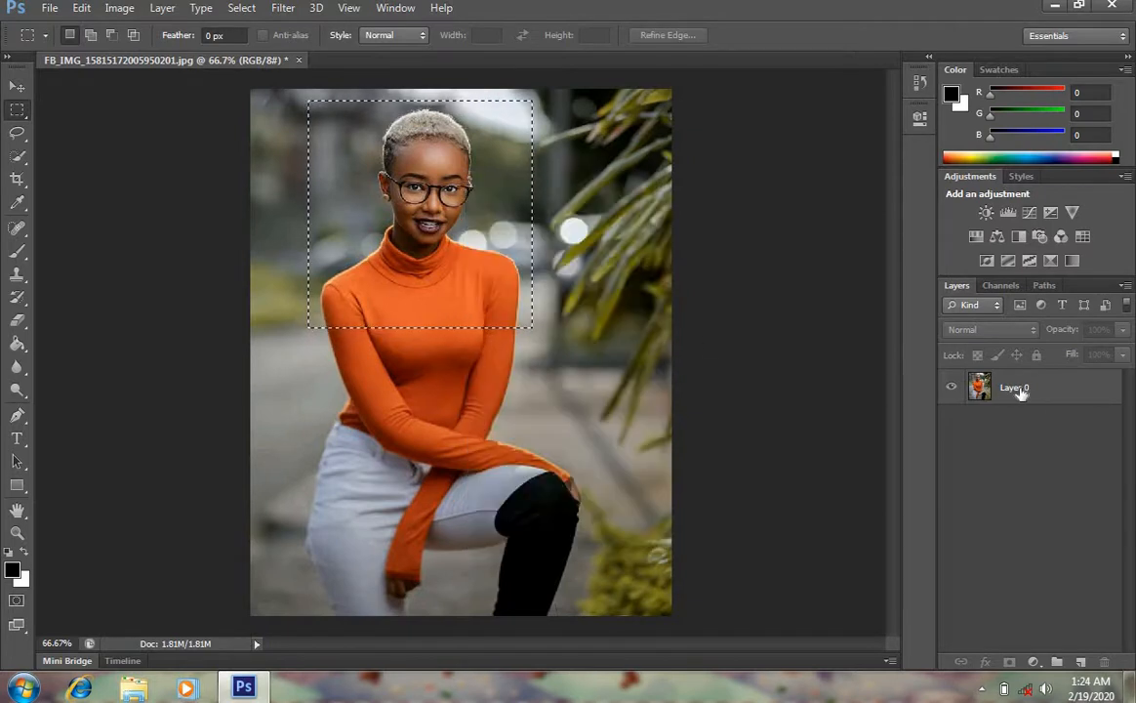
pyautogui.click(1015, 389)
pyautogui.rightClick(430, 189)
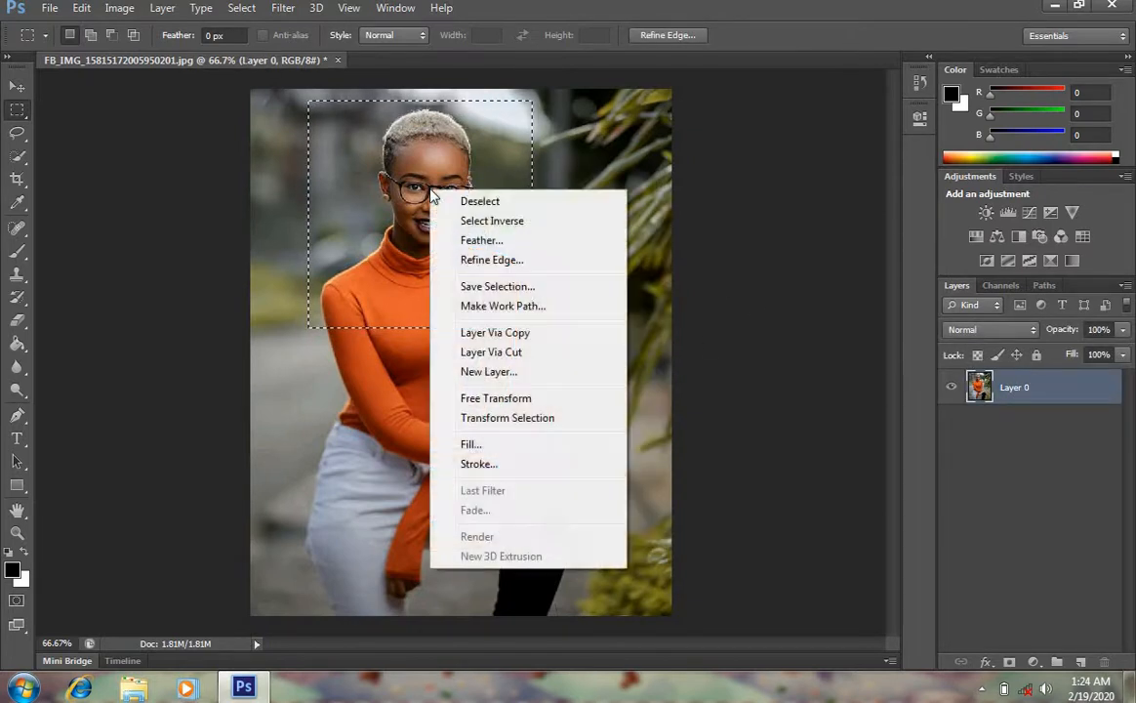
pyautogui.click(514, 353)
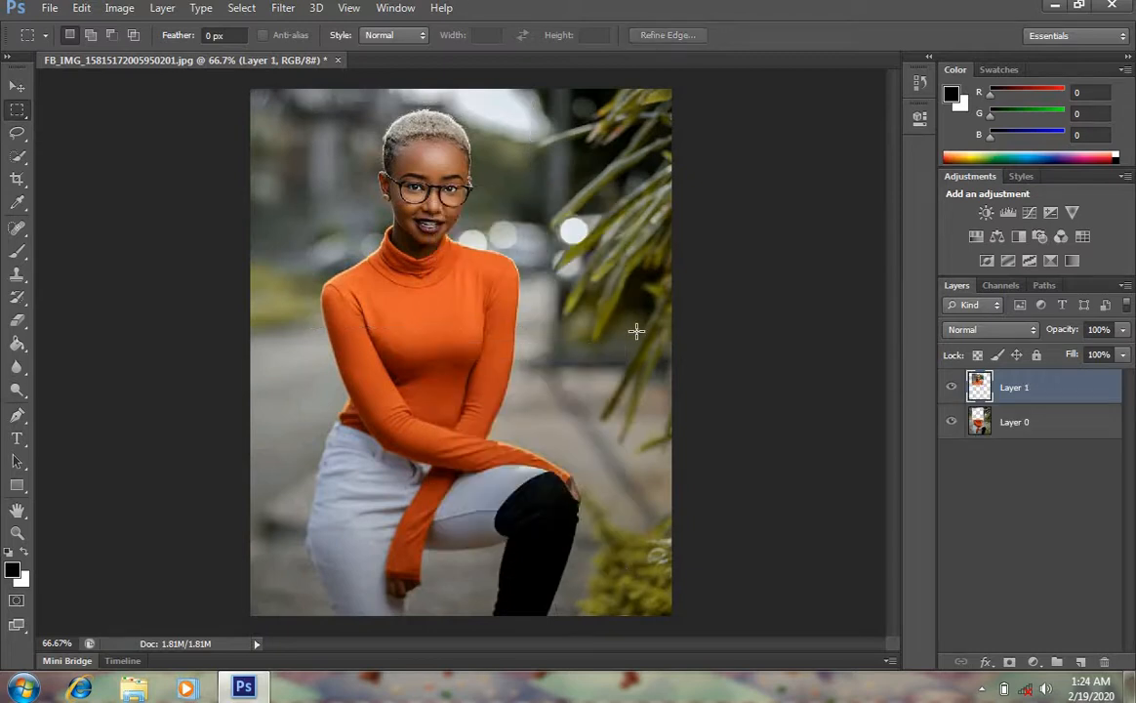
pyautogui.click(953, 426)
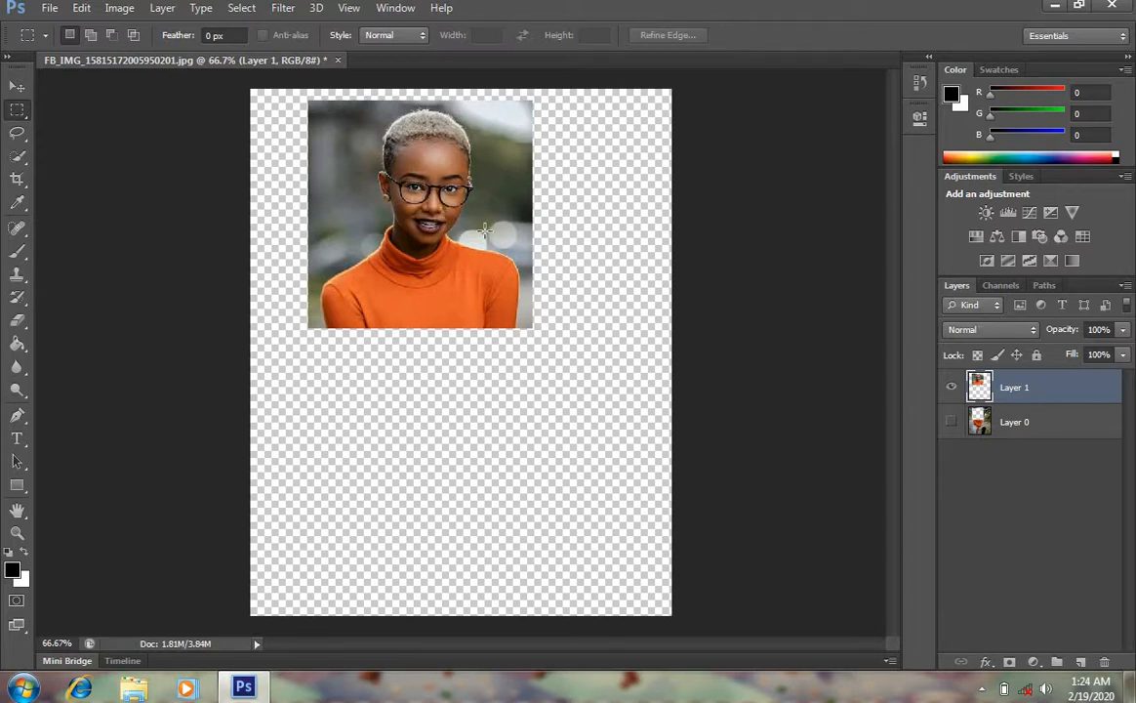
# Undo the layer cut and visibility change, then deselect
pyautogui.hotkey('ctrl', 'alt', 'z')
pyautogui.hotkey('ctrl', 'alt', 'z')
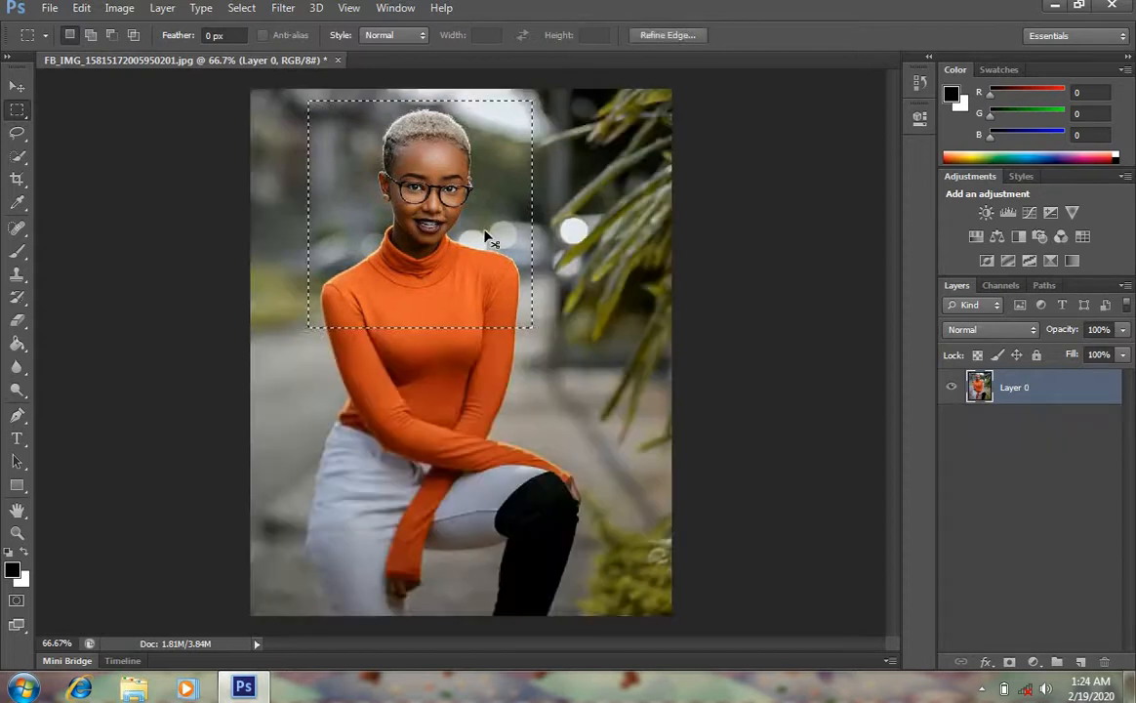
pyautogui.hotkey('ctrl', 'd')
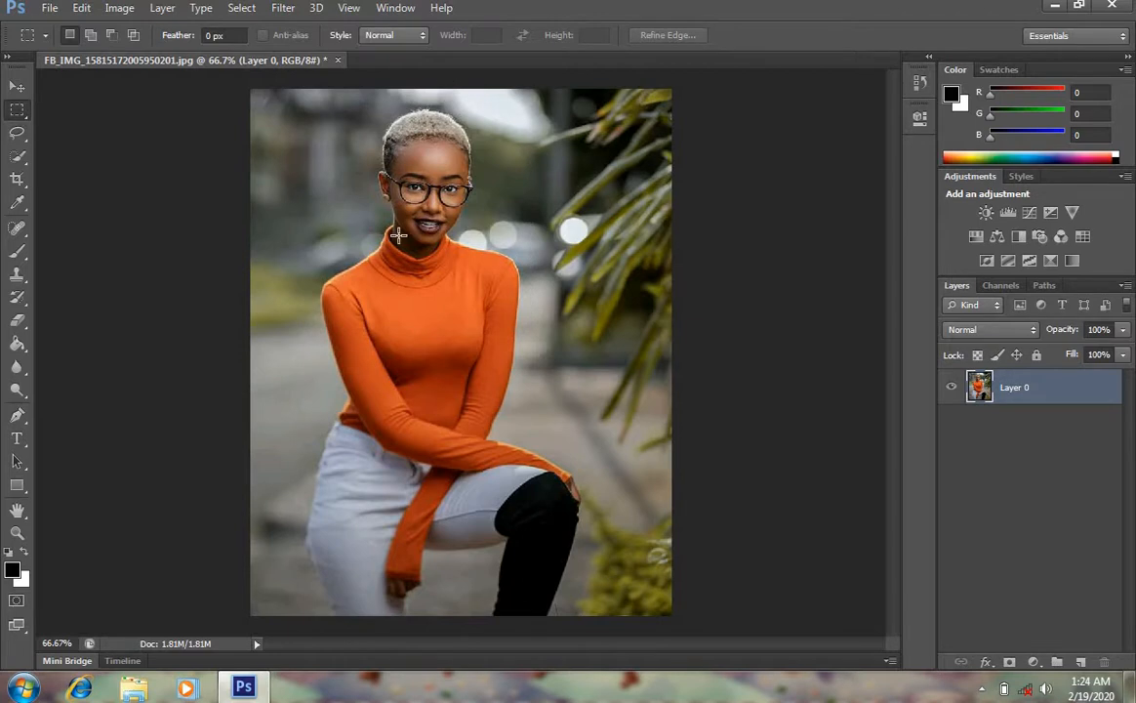
# Draw a circular selection around the woman's head and shoulders with the Elliptical Marquee Tool
pyautogui.rightClick(27, 119)
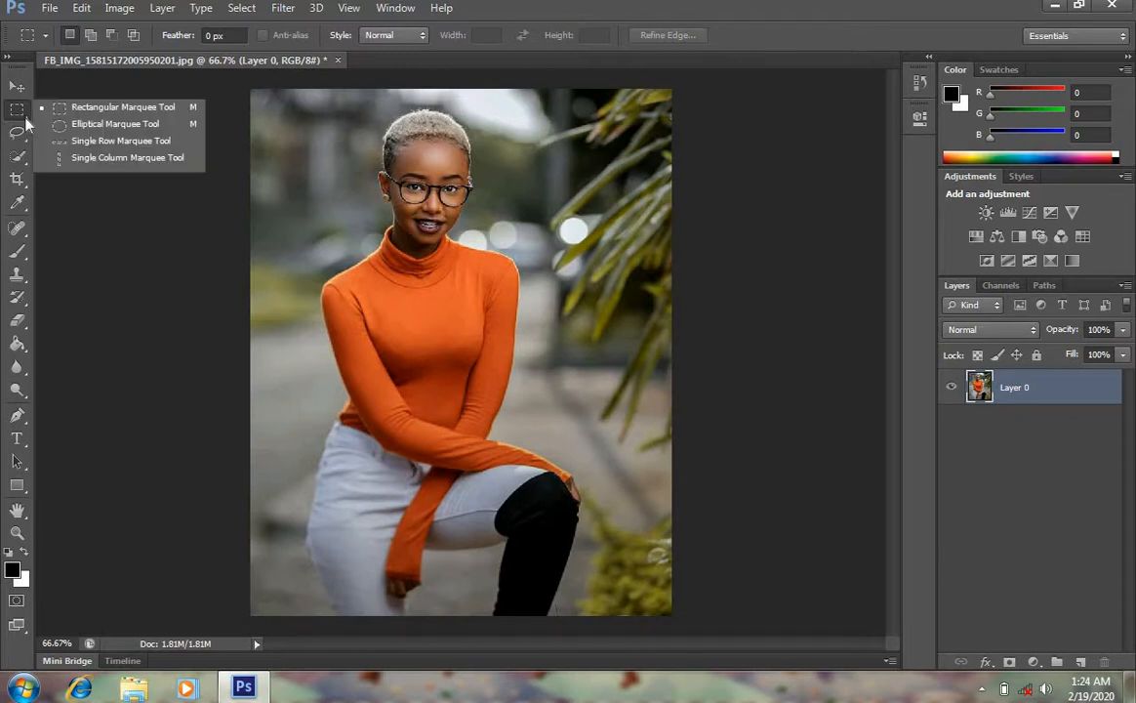
pyautogui.click(103, 126)
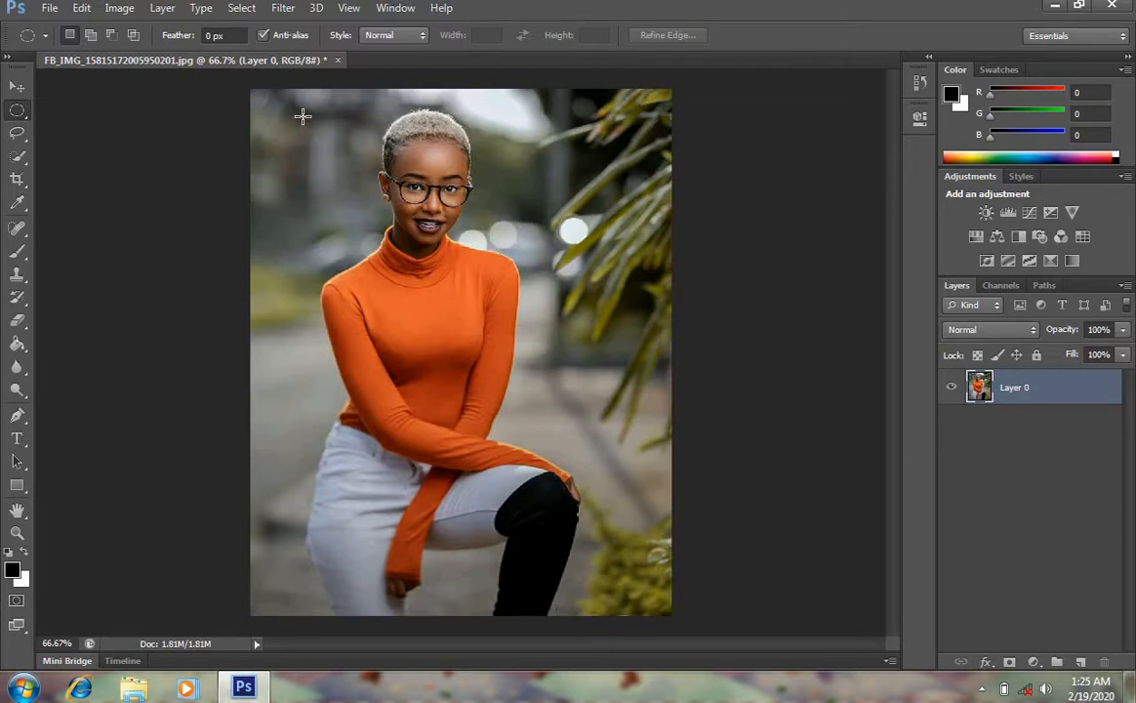
pyautogui.moveTo(298, 106); pyautogui.dragTo(381, 172)
pyautogui.moveTo(459, 265); pyautogui.dragTo(544, 362)
pyautogui.moveTo(488, 320)
pyautogui.mouseDown()
pyautogui.moveTo(487, 285)
pyautogui.moveTo(492, 313)
pyautogui.mouseUp()
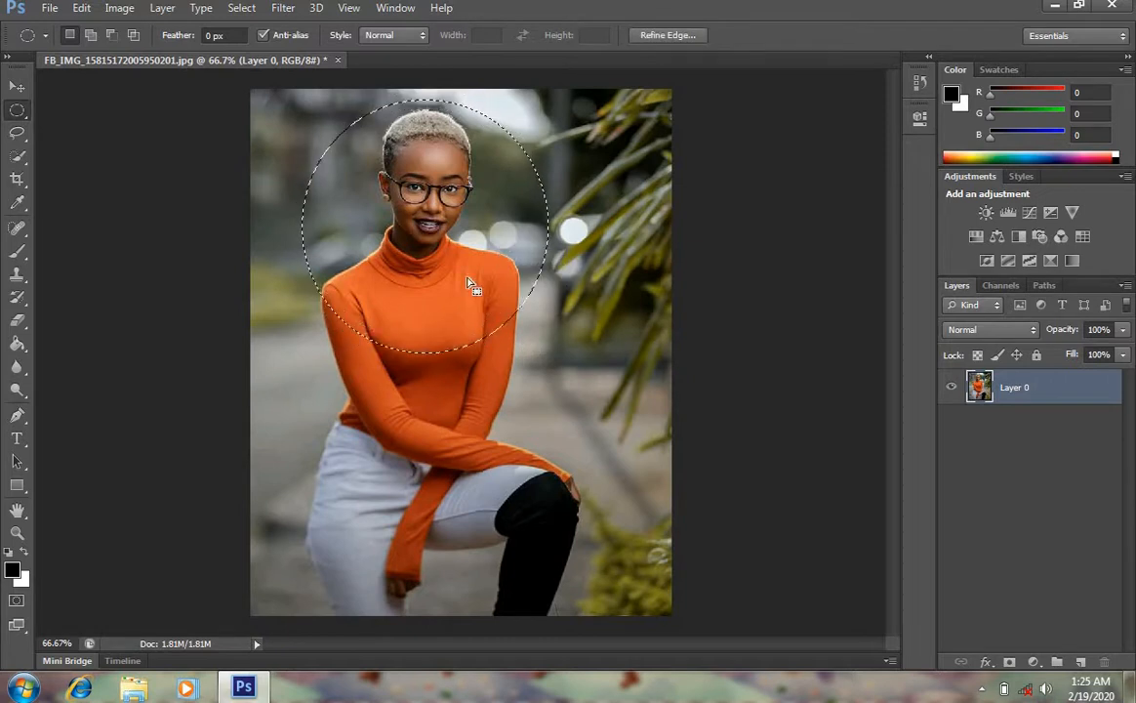
# Cut the circular selection onto a new layer and hide Layer 0
pyautogui.rightClick(443, 274)
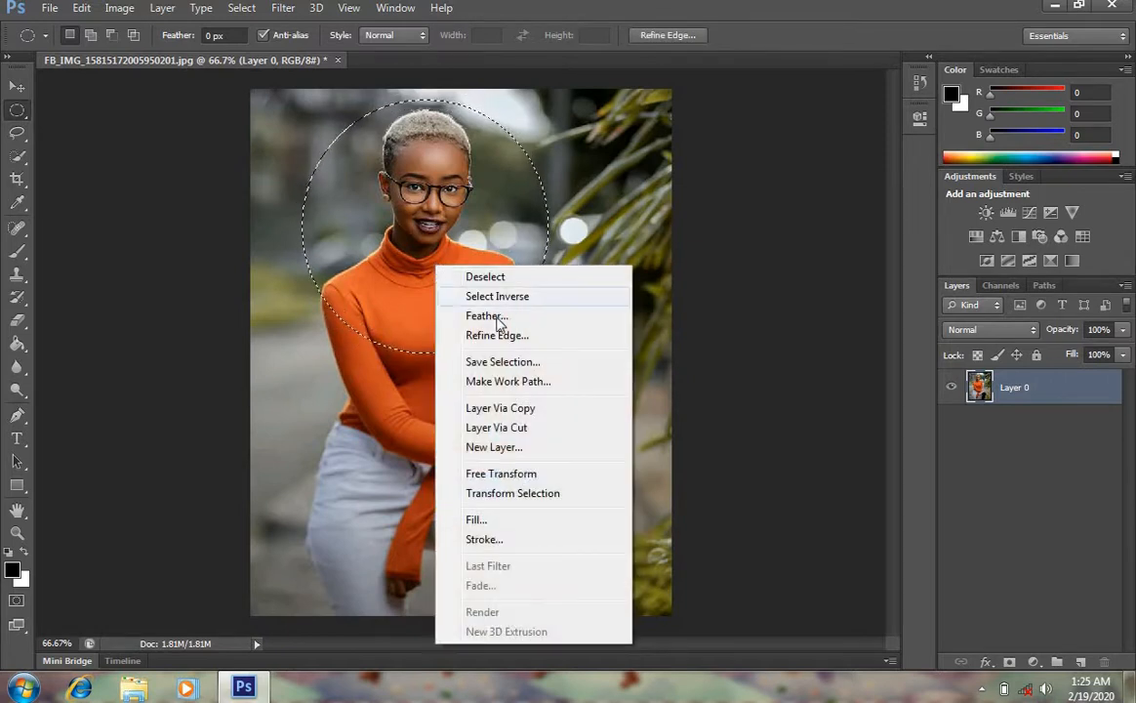
pyautogui.click(530, 429)
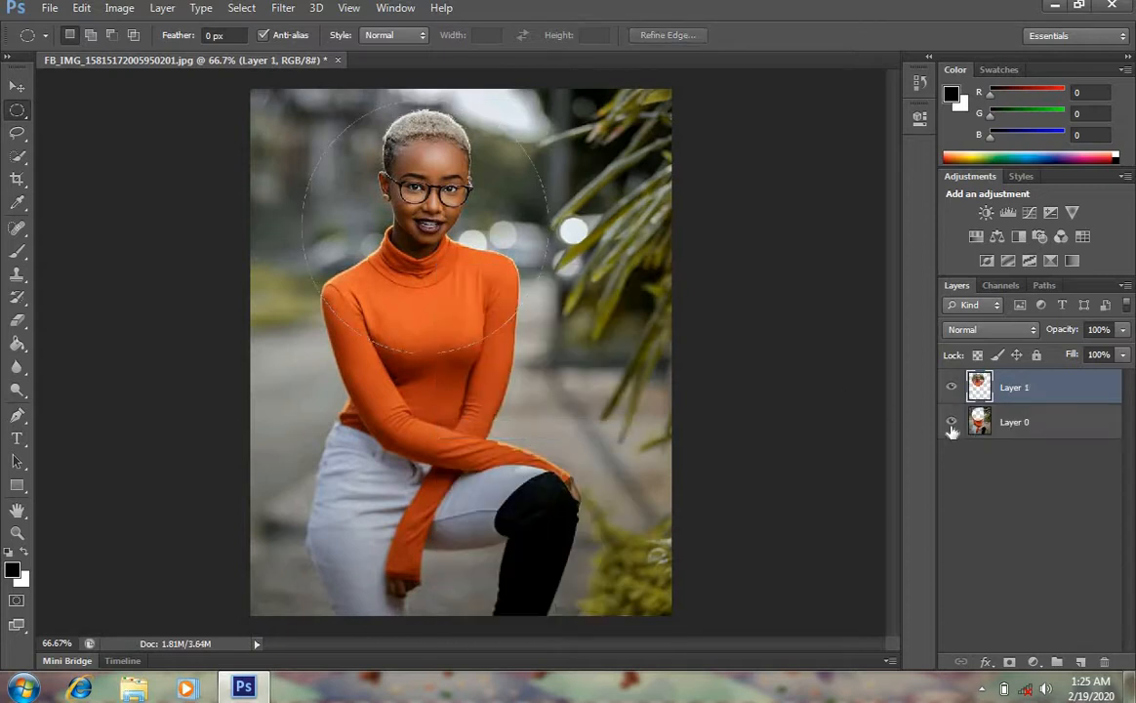
pyautogui.click(952, 422)
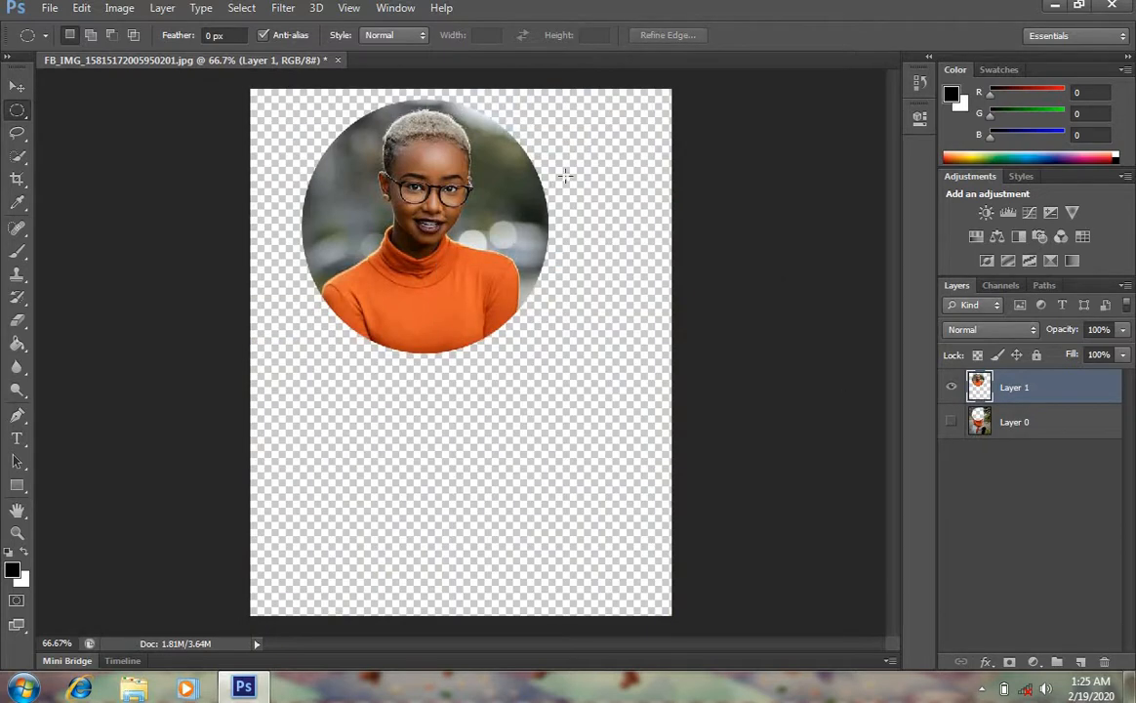
# Nudge the circular head layer down and back up with the Move tool
pyautogui.click(16, 85)
pyautogui.moveTo(398, 171); pyautogui.dragTo(444, 221)
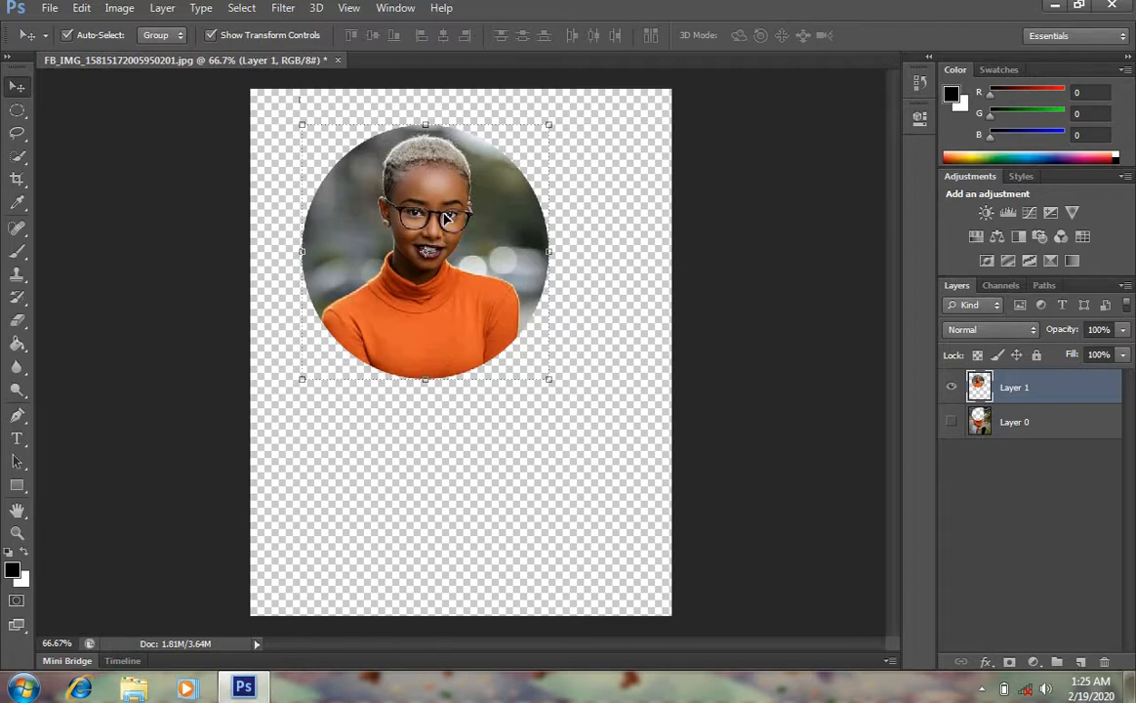
pyautogui.hotkey('shift', 'Up')
pyautogui.hotkey('shift', 'Up')
pyautogui.hotkey('shift', 'Up')
pyautogui.hotkey('shift', 'Up')
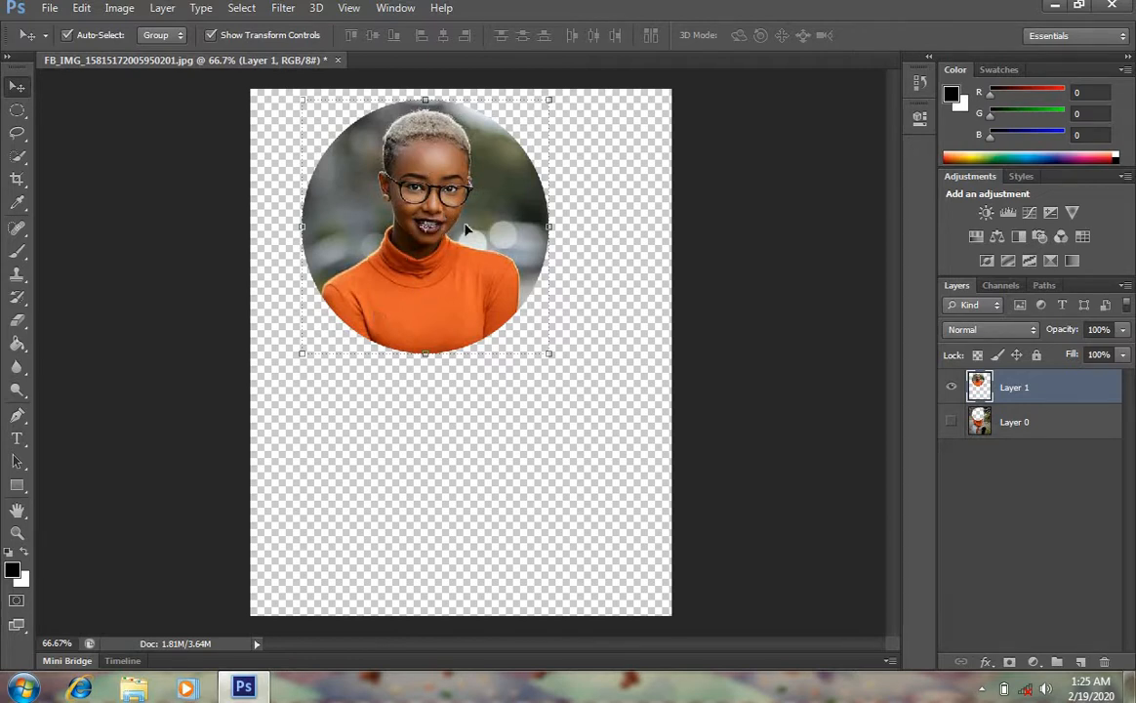
pyautogui.hotkey('shift', 'Down')
pyautogui.hotkey('shift', 'Down')
pyautogui.hotkey('shift', 'Down')
pyautogui.hotkey('shift', 'Down')
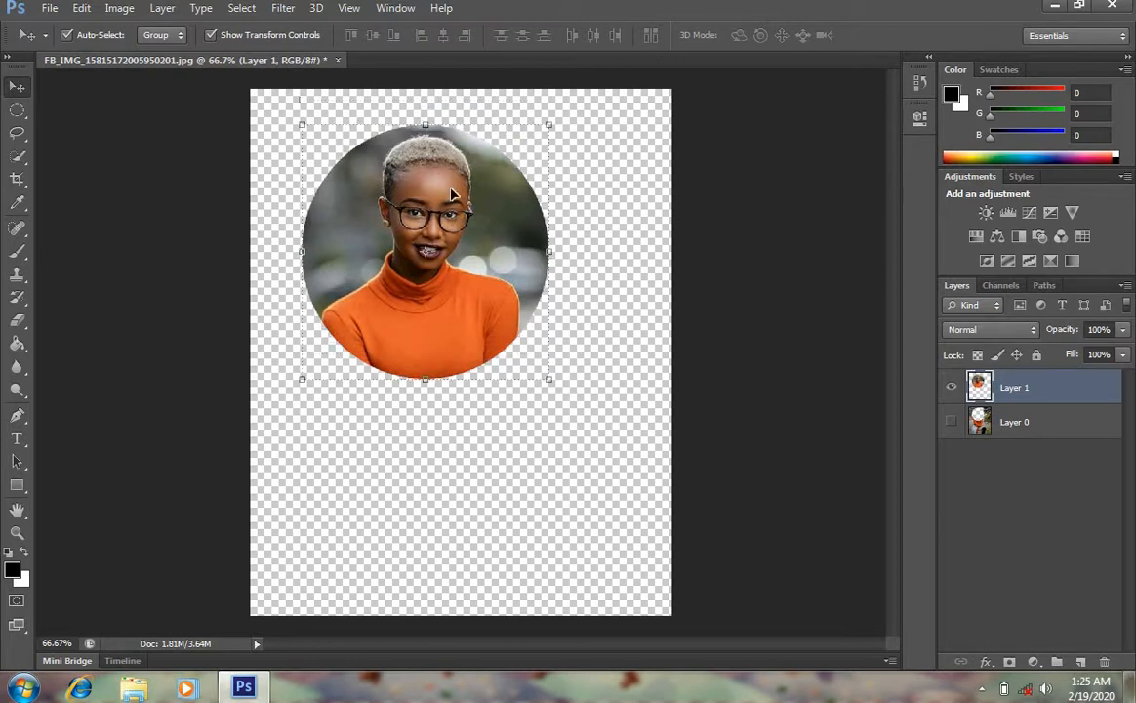
pyautogui.hotkey('shift', 'Up')
pyautogui.hotkey('shift', 'Up')
pyautogui.hotkey('shift', 'Up')
pyautogui.hotkey('shift', 'Up')
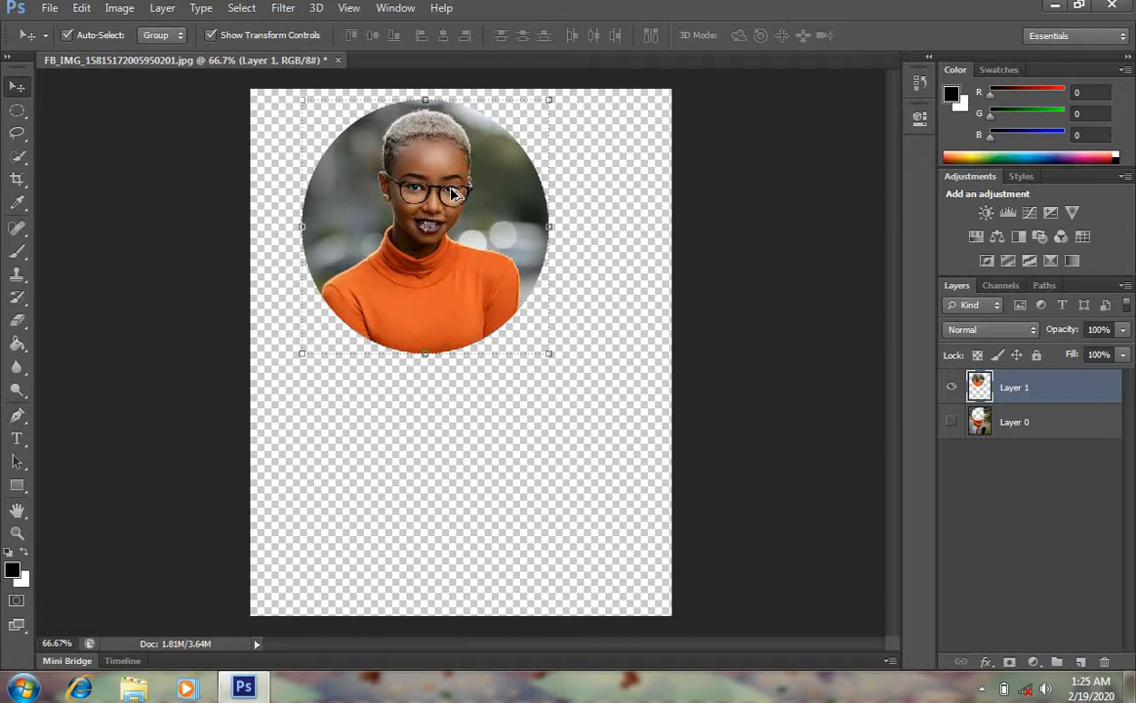
# Step back through history to before the circular cut
pyautogui.hotkey('ctrl', 'alt', 'z')
pyautogui.hotkey('ctrl', 'alt', 'z')
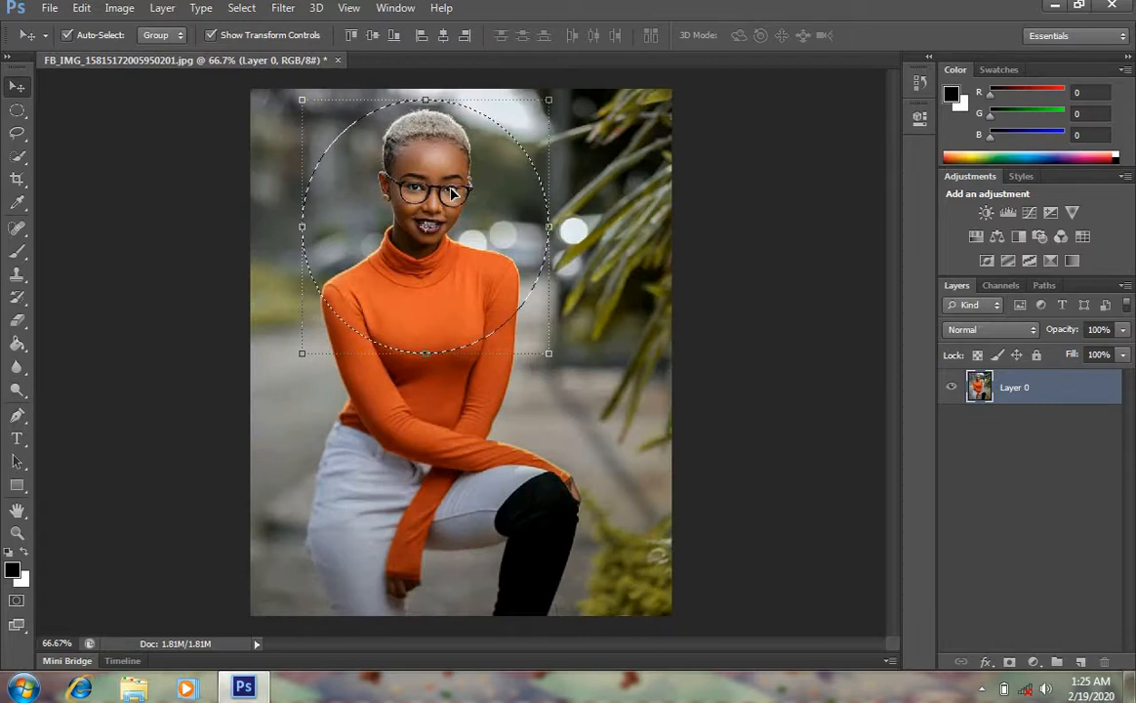
pyautogui.hotkey('ctrl', 'alt', 'z')
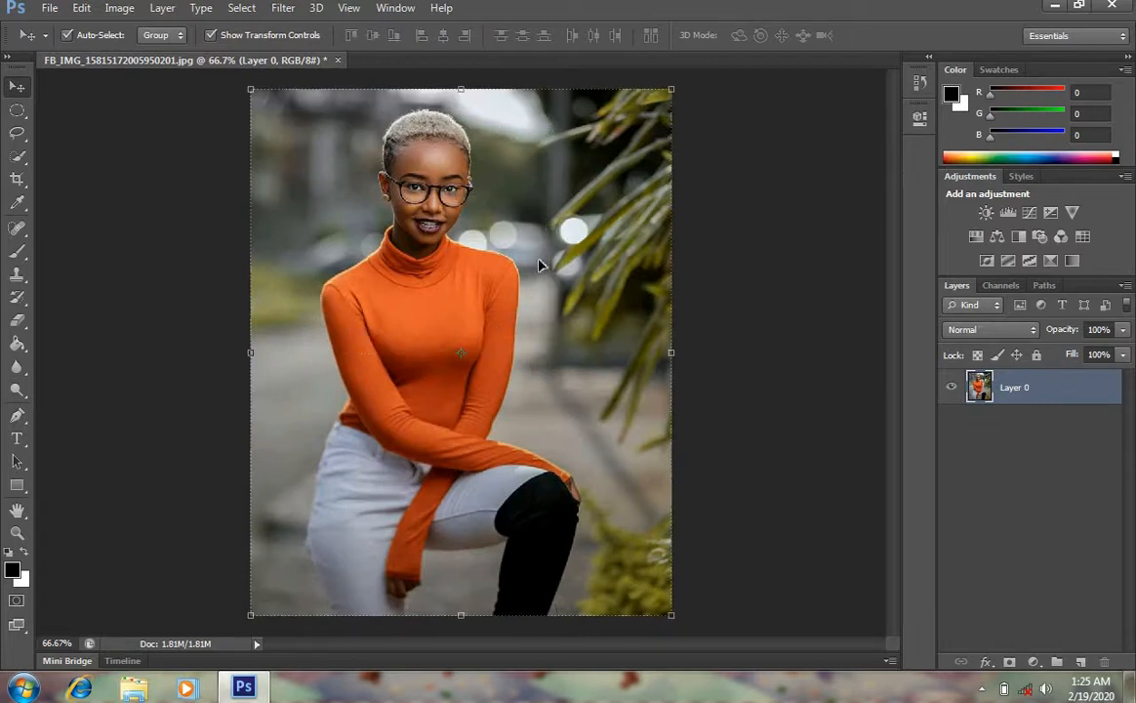
# Abandon free transform and draw a freehand Lasso selection around the woman's head and shoulders
pyautogui.hotkey('ctrl', 't')
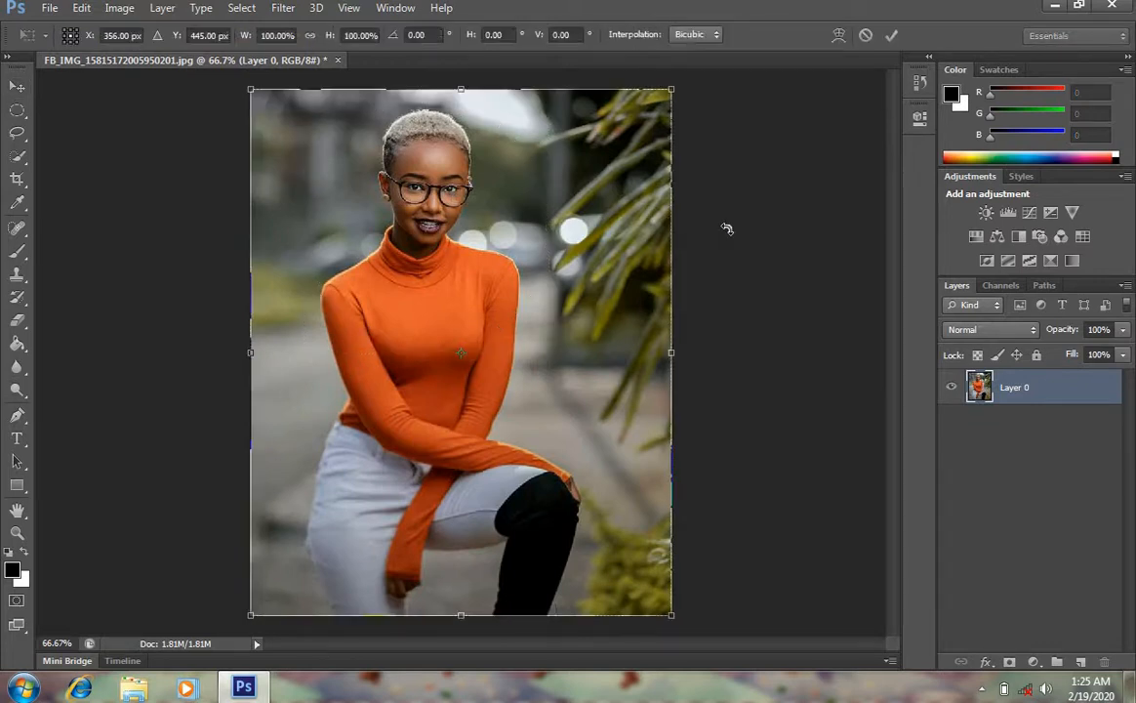
pyautogui.click(19, 135)
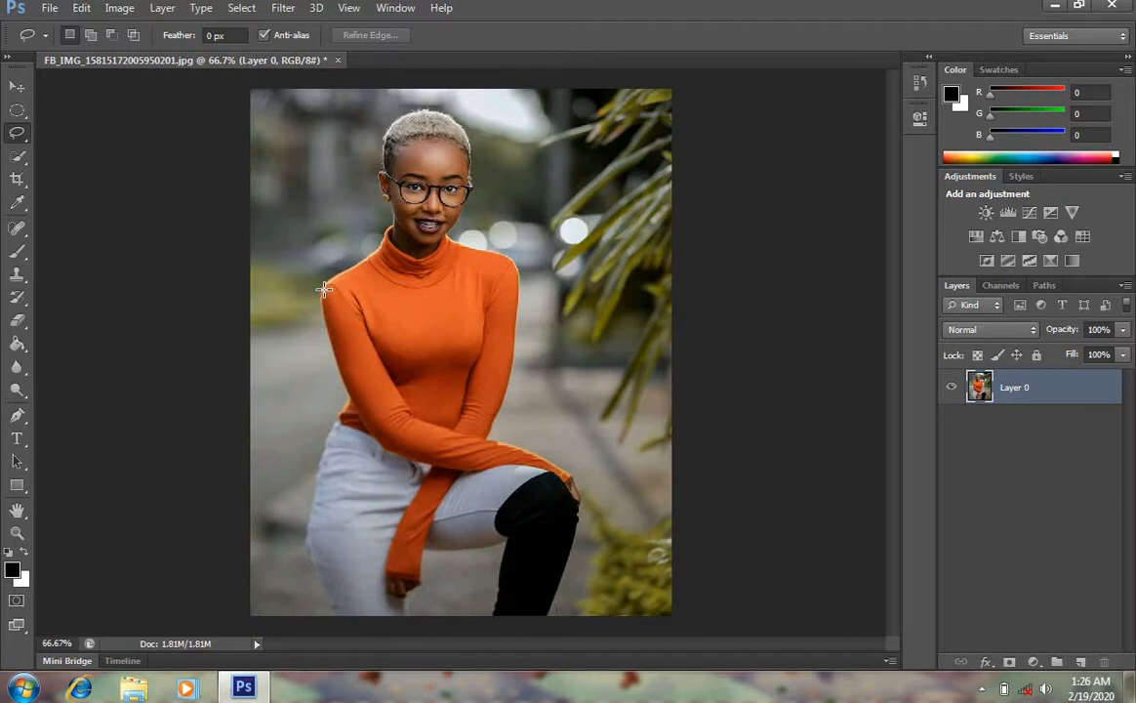
pyautogui.moveTo(325, 289)
pyautogui.mouseDown()
pyautogui.moveTo(392, 225)
pyautogui.moveTo(383, 172)
pyautogui.moveTo(417, 109)
pyautogui.mouseUp()
pyautogui.moveTo(454, 117)
pyautogui.mouseDown()
pyautogui.moveTo(488, 244)
pyautogui.moveTo(540, 272)
pyautogui.moveTo(563, 318)
pyautogui.moveTo(537, 389)
pyautogui.moveTo(401, 418)
pyautogui.moveTo(326, 376)
pyautogui.moveTo(308, 314)
pyautogui.moveTo(332, 280)
pyautogui.mouseUp()
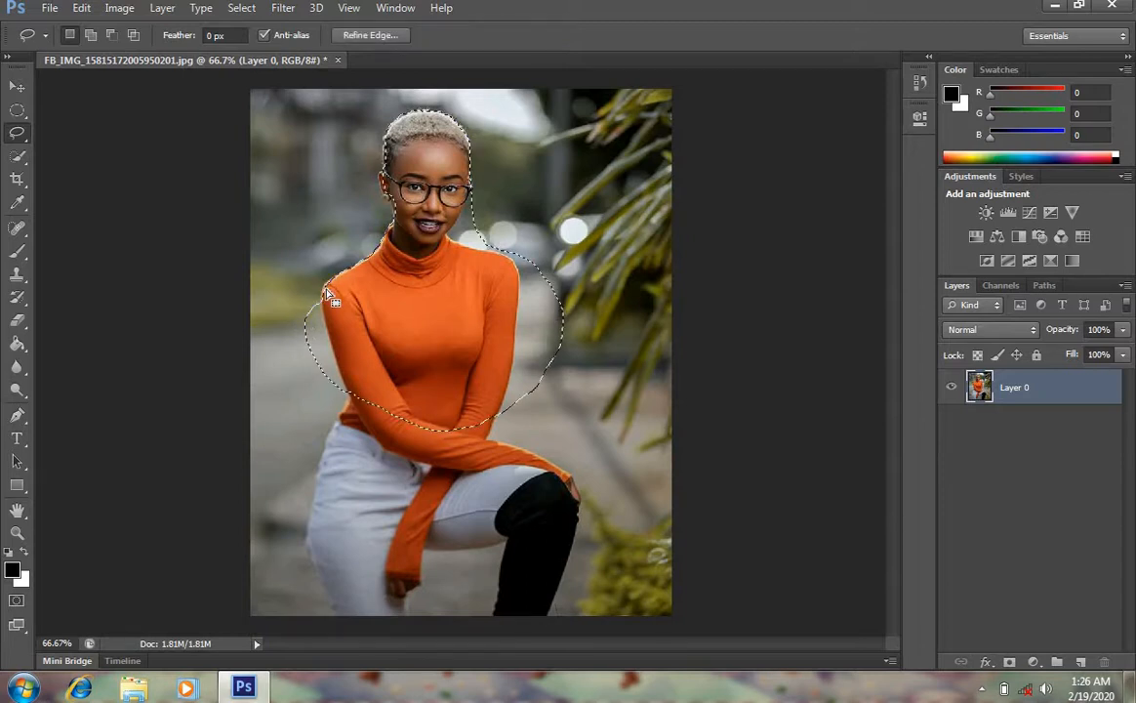
# Cut the lasso selection onto a new layer and hide Layer 0
pyautogui.rightClick(444, 303)
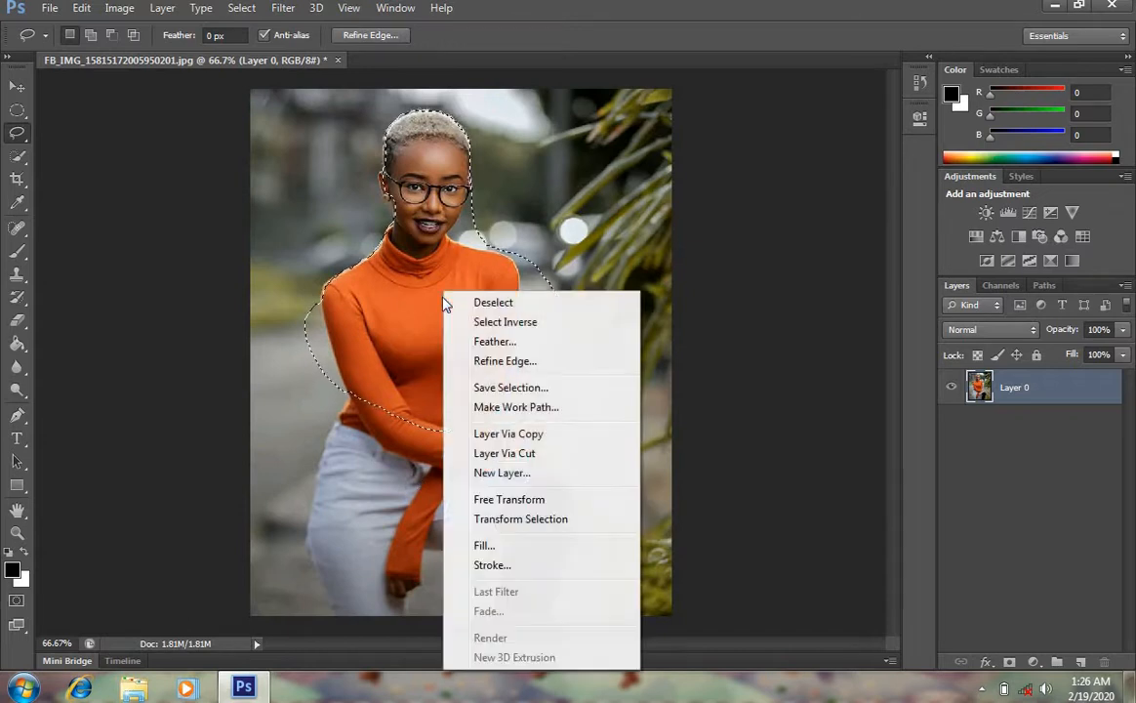
pyautogui.click(536, 459)
pyautogui.click(954, 424)
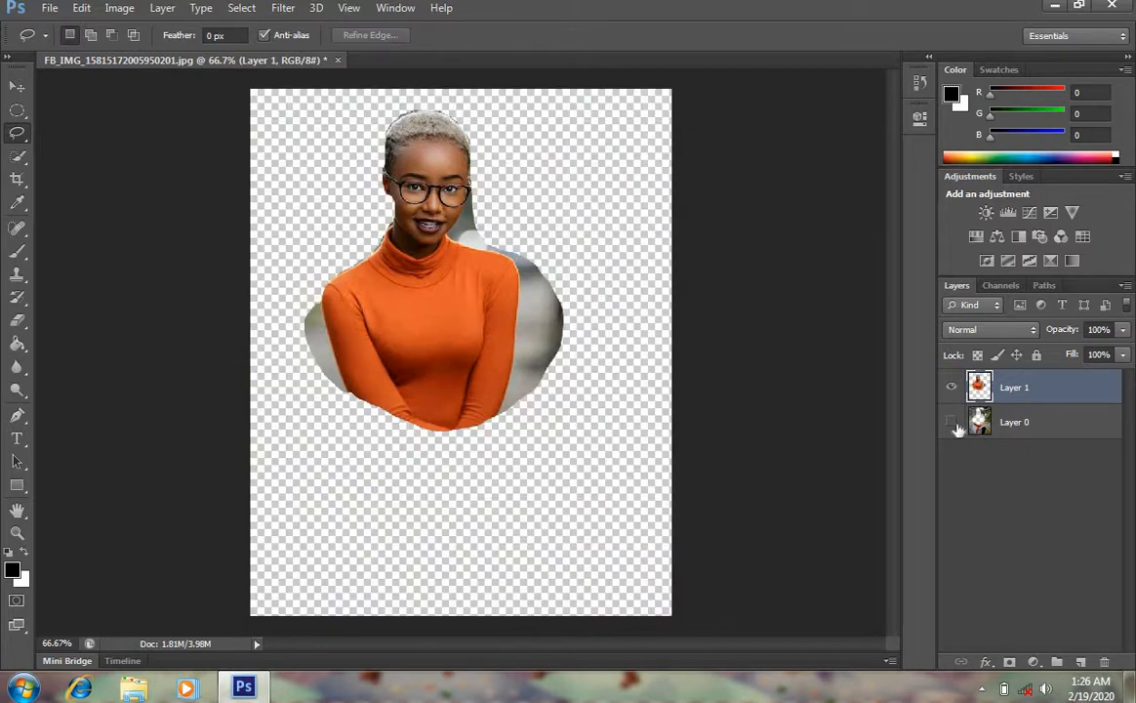
# Show Layer 0 again and merge the cut layer back down into it
pyautogui.click(953, 424)
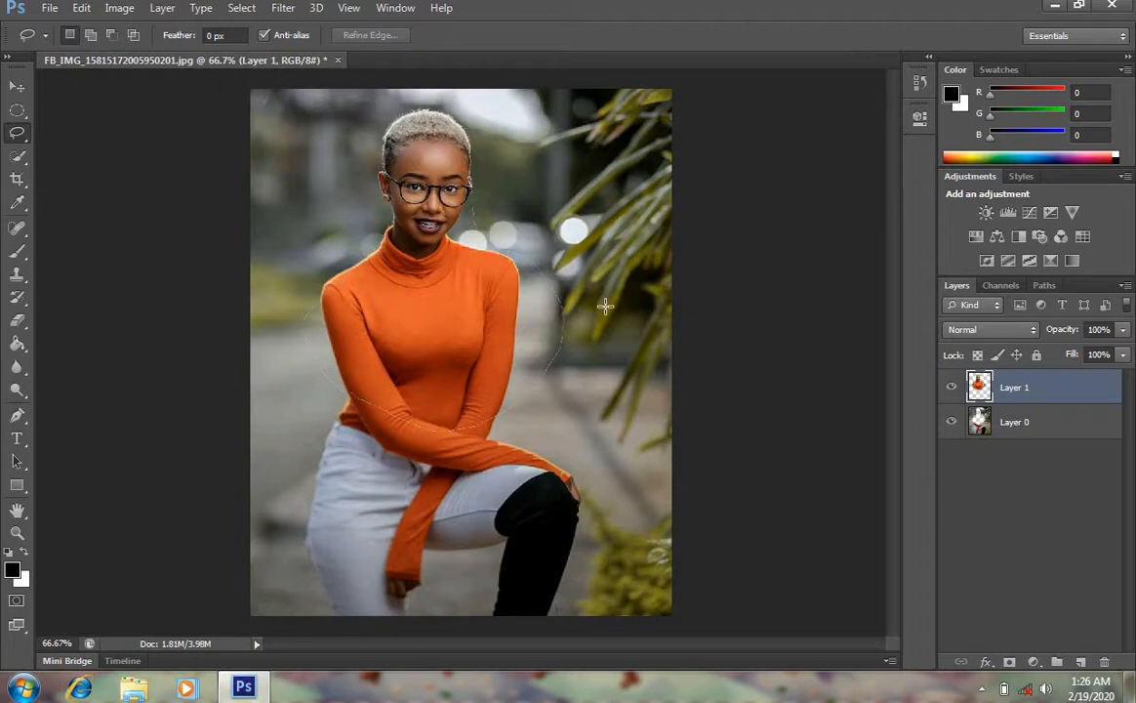
pyautogui.hotkey('ctrl', 'e')
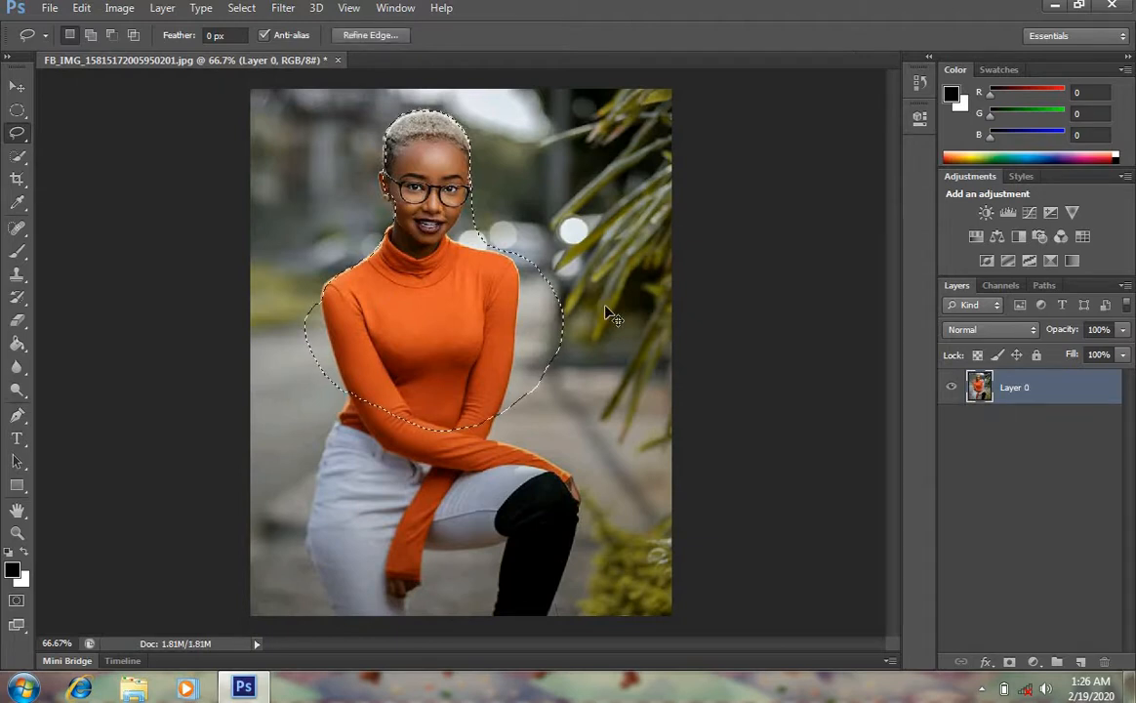
# Try outlining the woman's shoulder and sweater with the Polygonal Lasso Tool, then deselect
pyautogui.rightClick(27, 138)
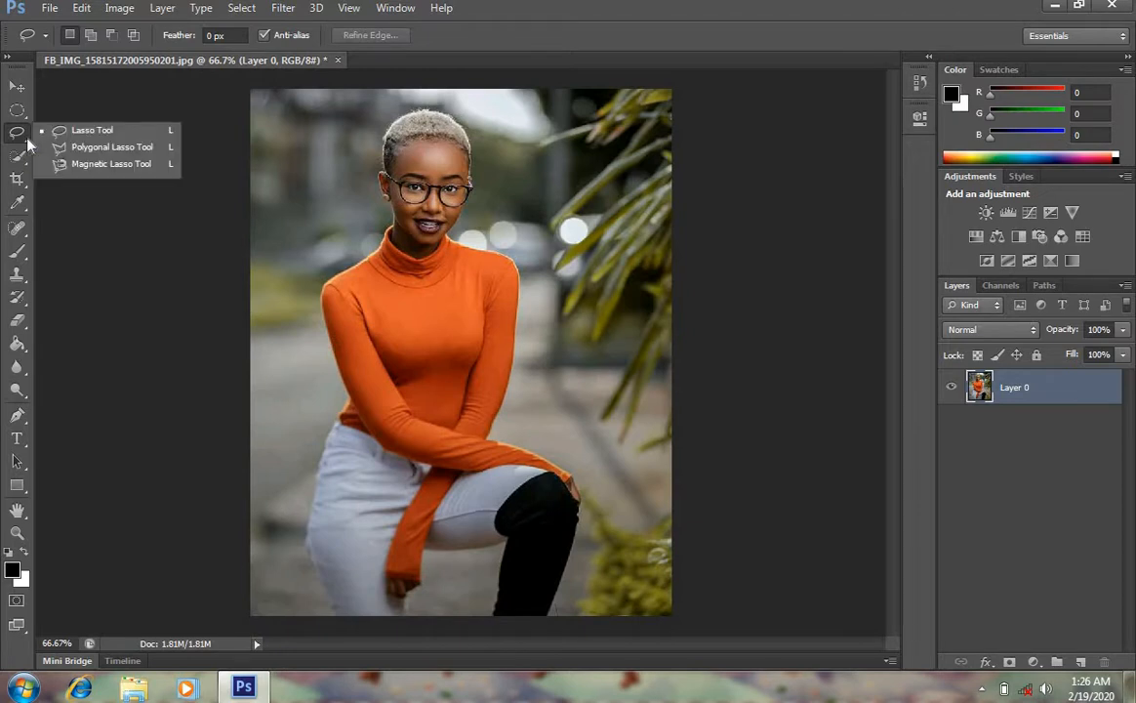
pyautogui.click(111, 147)
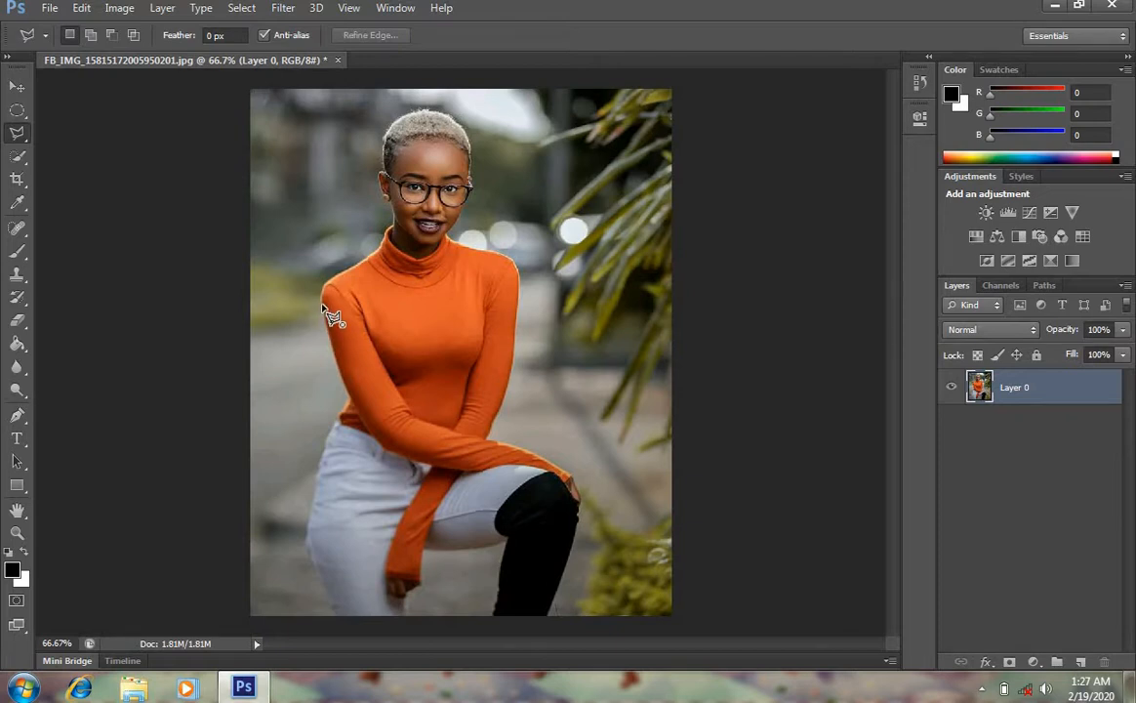
pyautogui.click(320, 283)
pyautogui.click(314, 249)
pyautogui.click(391, 222)
pyautogui.doubleClick(474, 295)
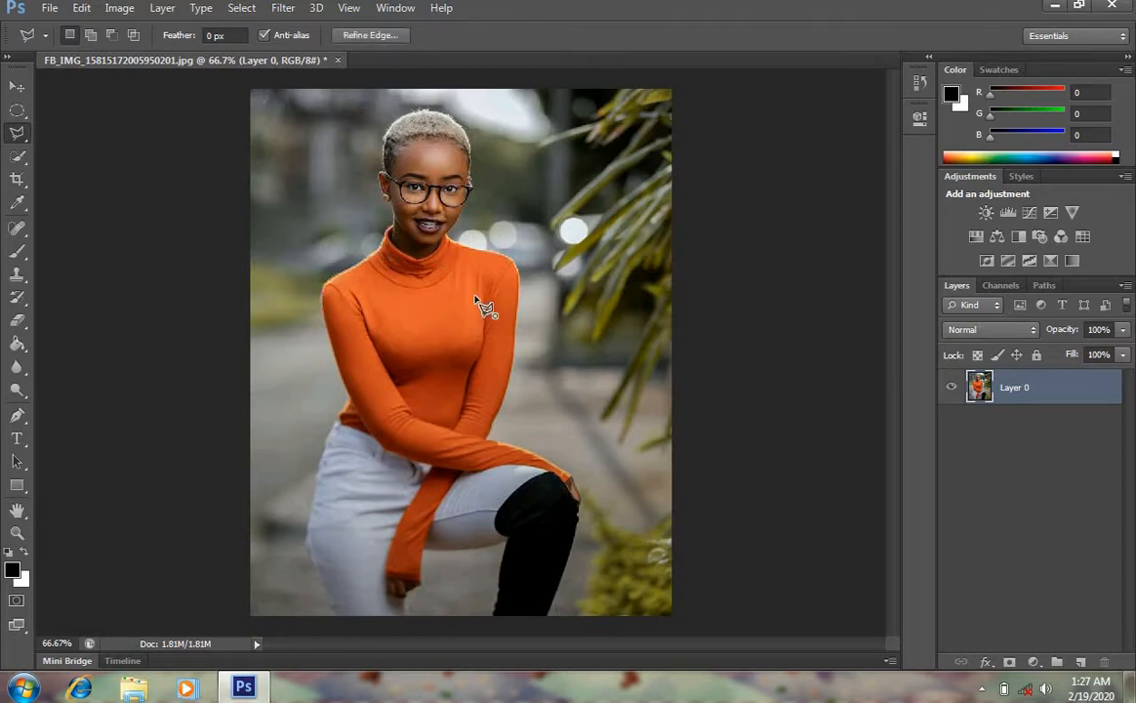
pyautogui.click(503, 251)
pyautogui.doubleClick(427, 285)
pyautogui.hotkey('ctrl', 'd')
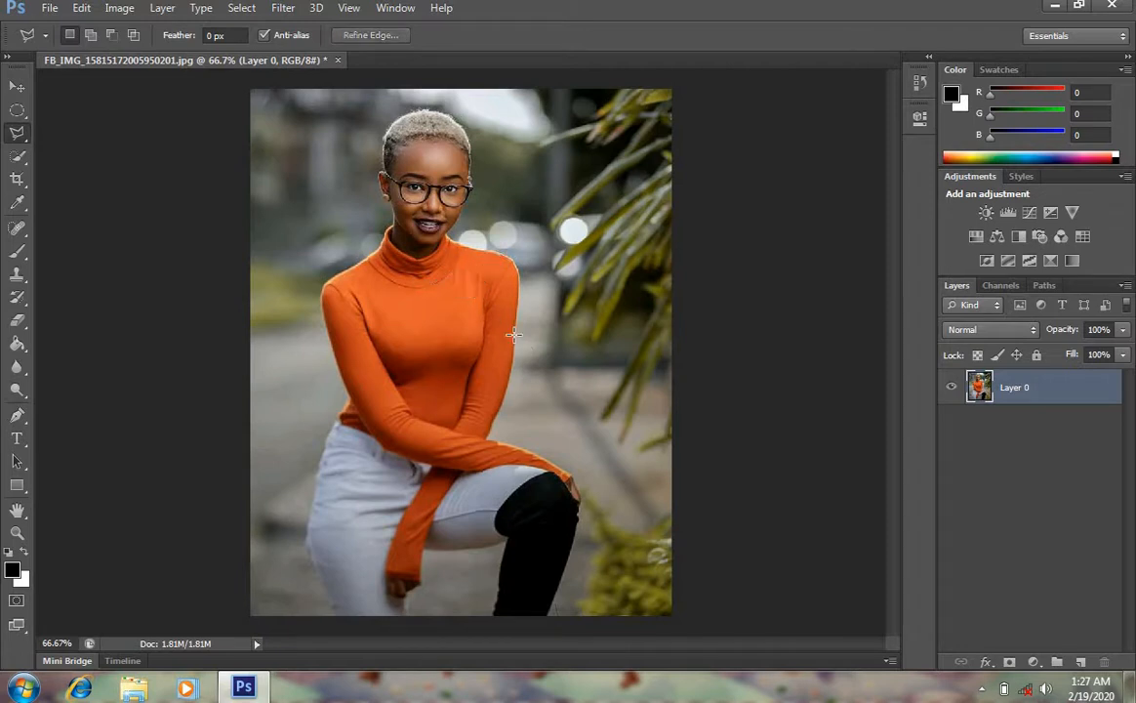
# Try tracing the woman's outline with the Magnetic Lasso Tool and close the selection
pyautogui.rightClick(21, 139)
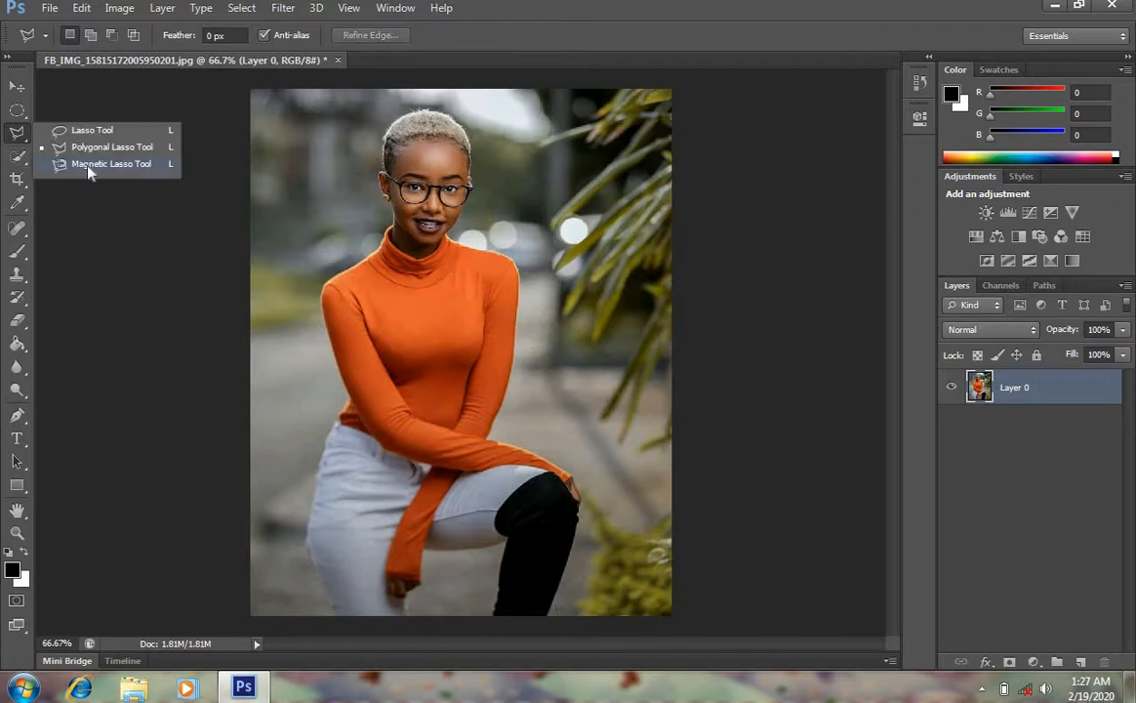
pyautogui.click(135, 172)
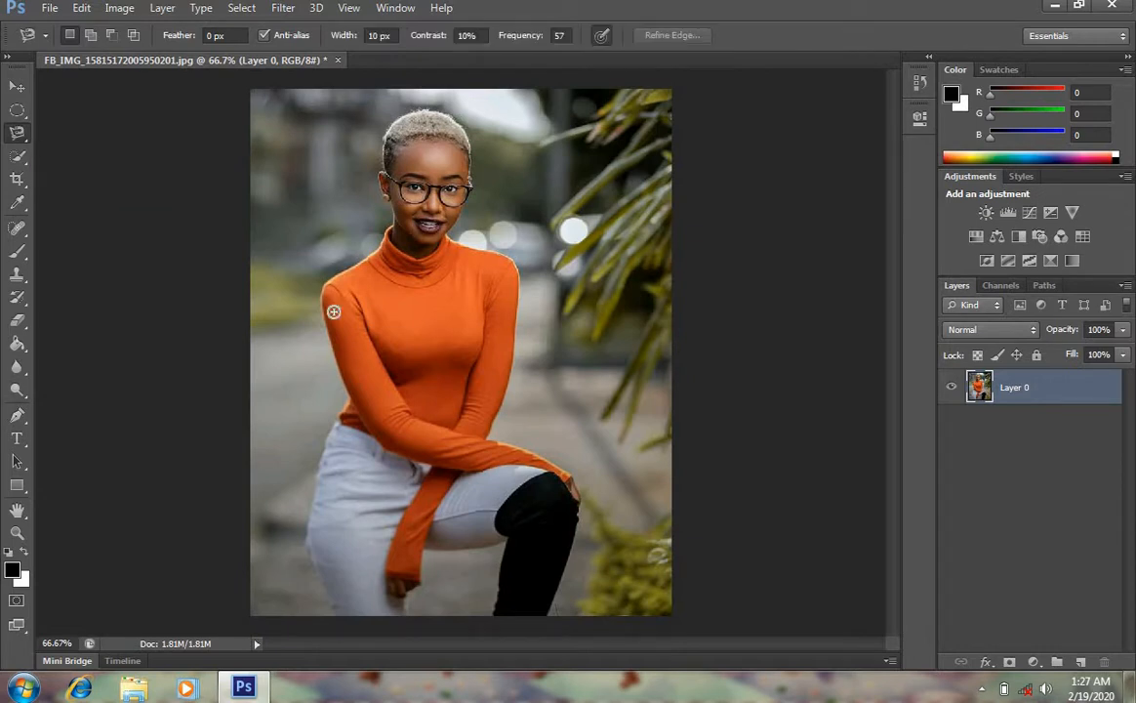
pyautogui.click(348, 391)
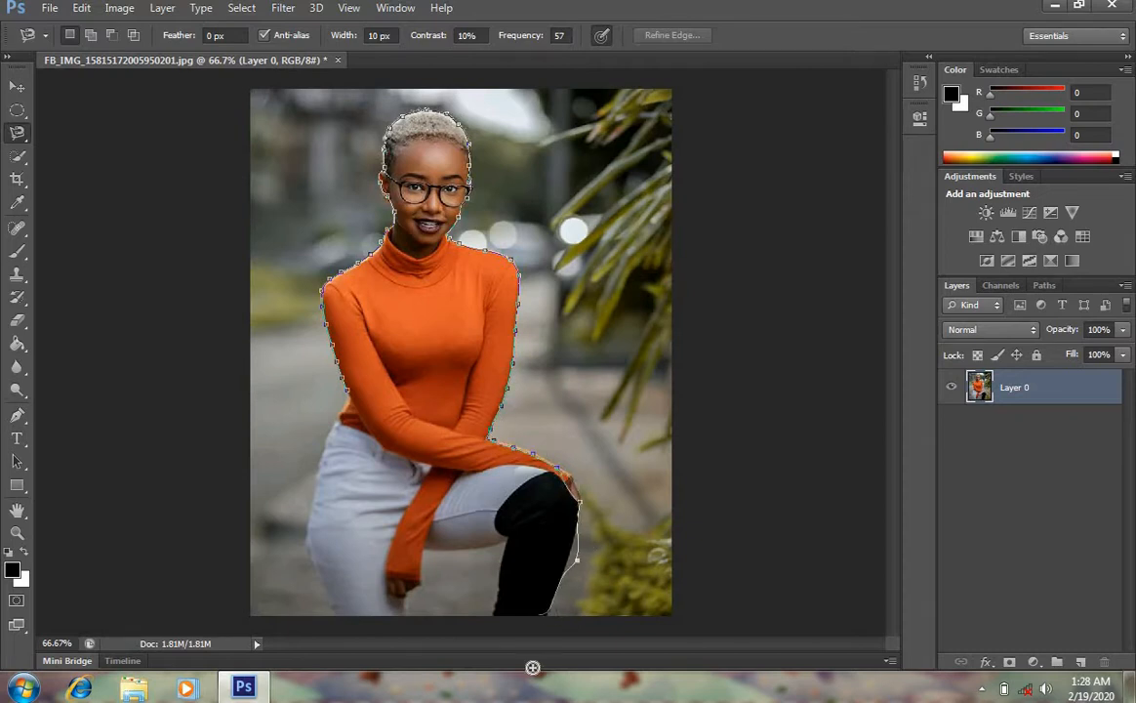
pyautogui.doubleClick(500, 471)
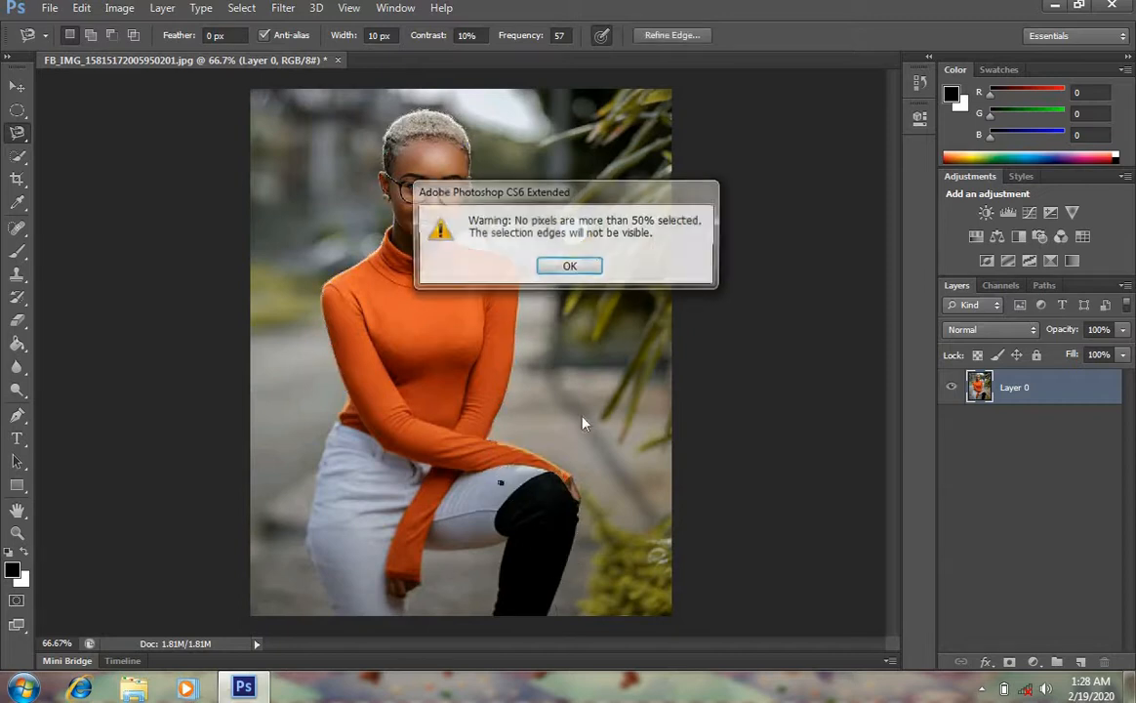
pyautogui.click(578, 264)
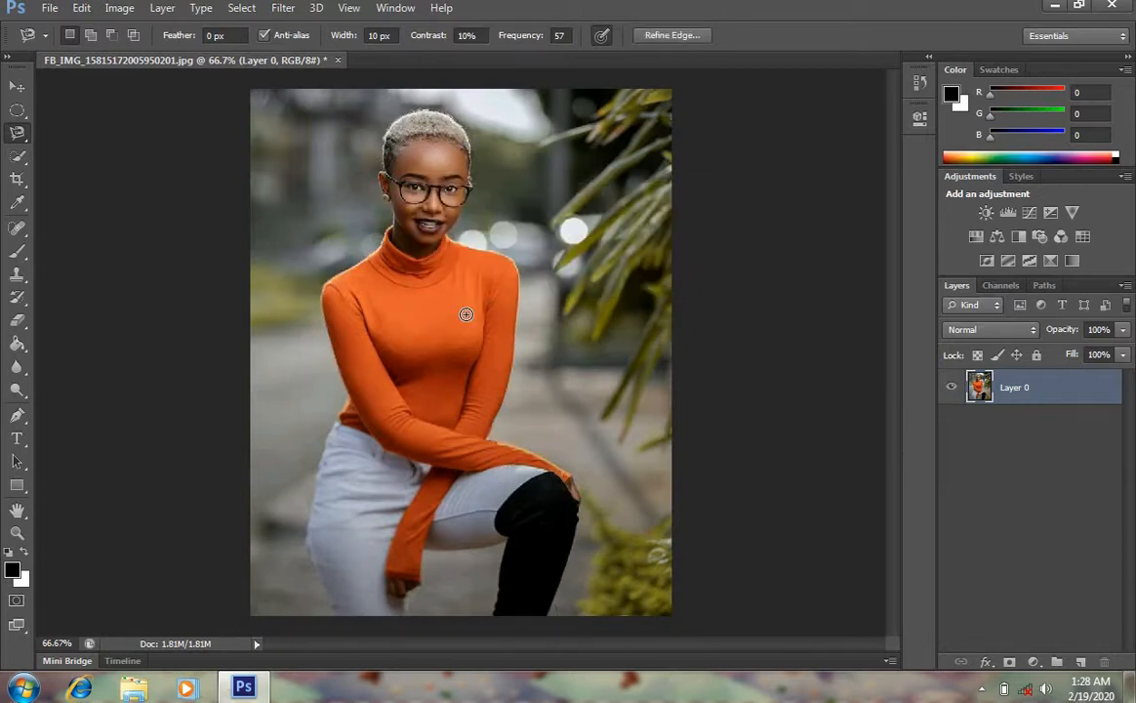
# Select the background around the woman with the Quick Selection Tool, subtracting the leg area, and deselect
pyautogui.rightClick(24, 144)
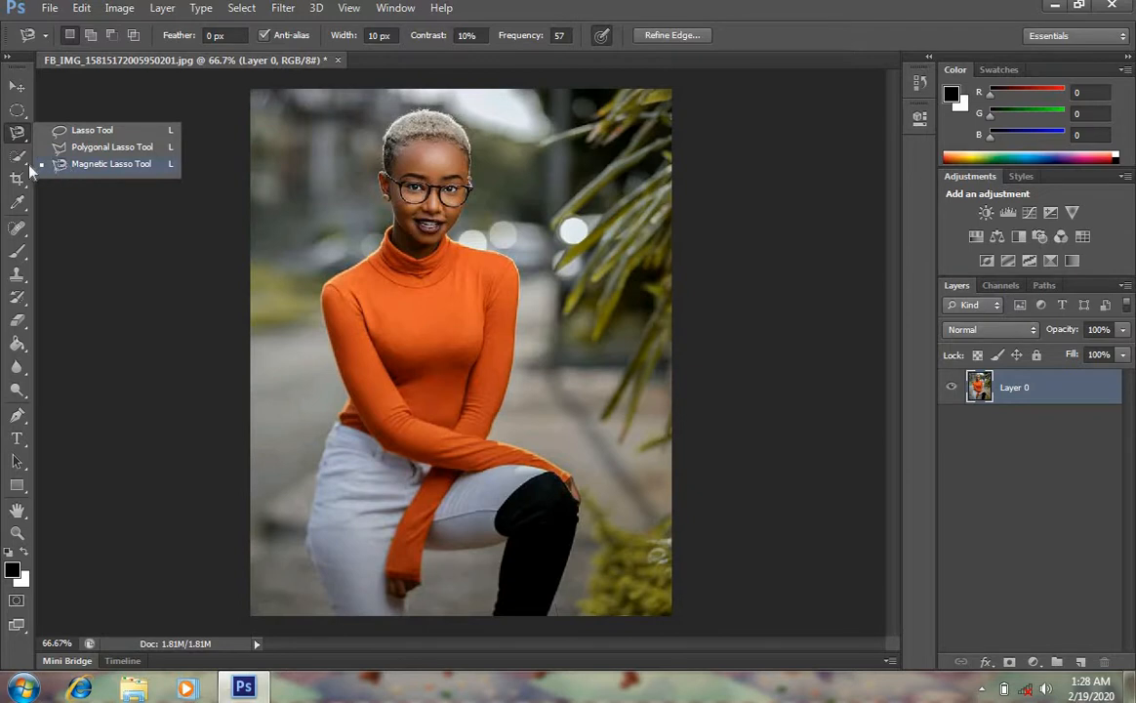
pyautogui.click(19, 160)
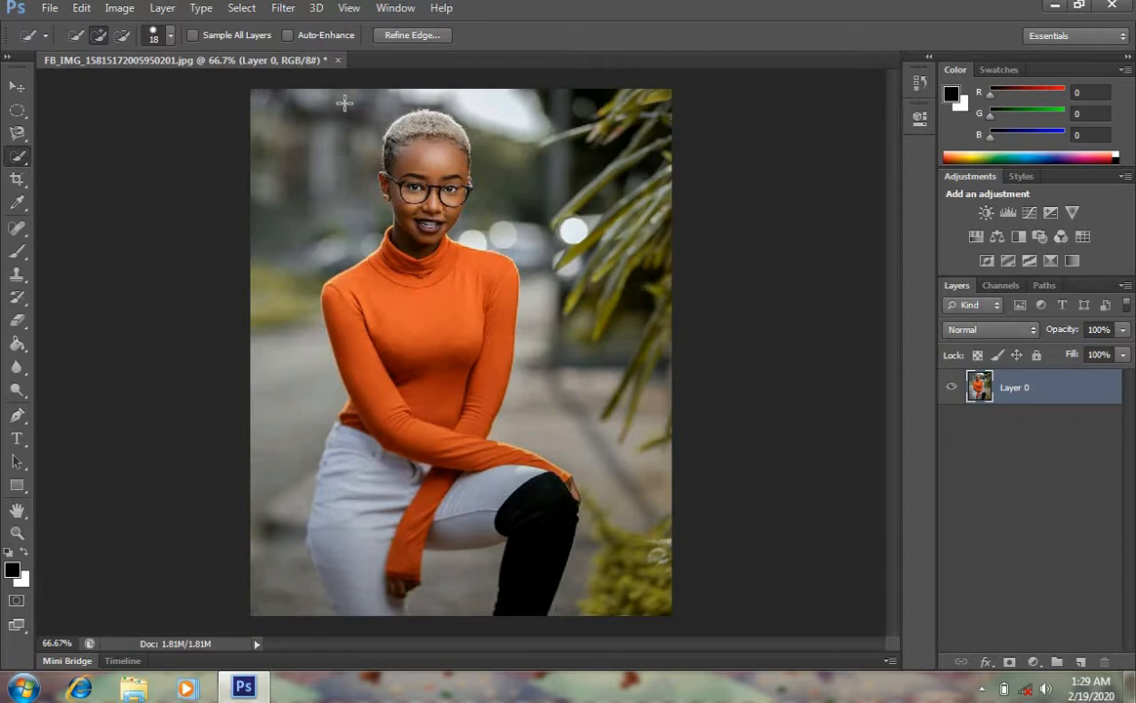
pyautogui.moveTo(313, 94)
pyautogui.mouseDown()
pyautogui.moveTo(266, 283)
pyautogui.moveTo(282, 357)
pyautogui.moveTo(256, 430)
pyautogui.moveTo(256, 488)
pyautogui.moveTo(277, 643)
pyautogui.mouseUp()
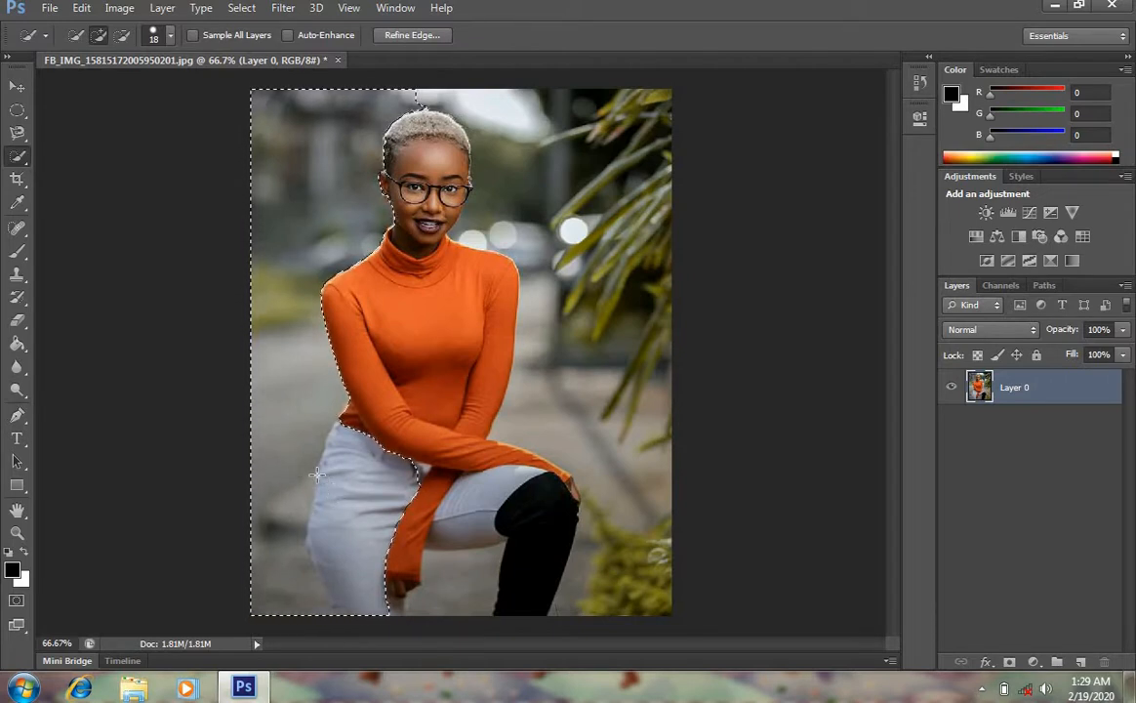
pyautogui.click(122, 36)
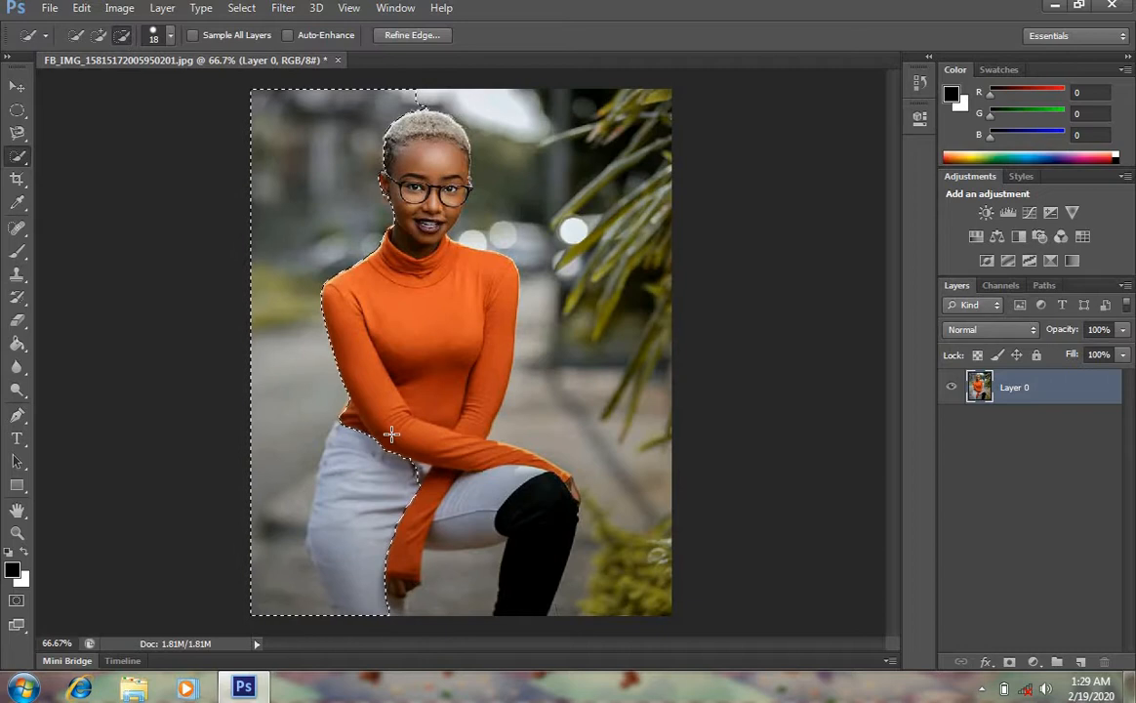
pyautogui.moveTo(391, 433); pyautogui.dragTo(373, 532)
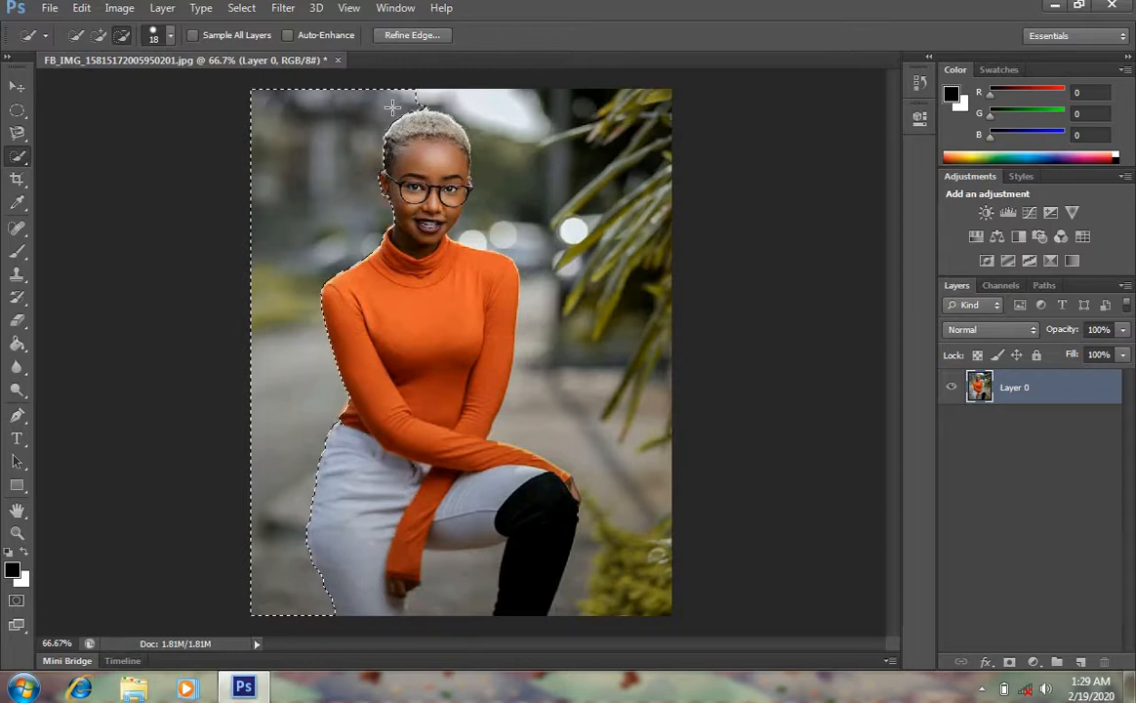
pyautogui.click(98, 35)
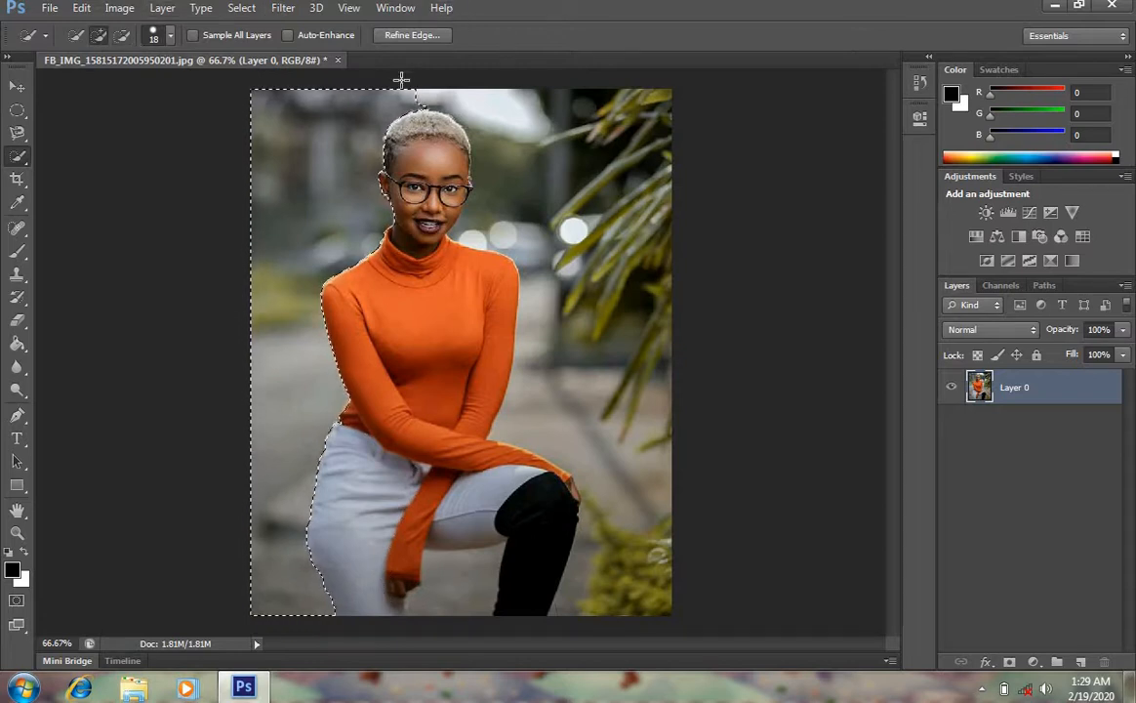
pyautogui.moveTo(430, 89)
pyautogui.mouseDown()
pyautogui.moveTo(540, 165)
pyautogui.moveTo(580, 523)
pyautogui.moveTo(625, 464)
pyautogui.mouseUp()
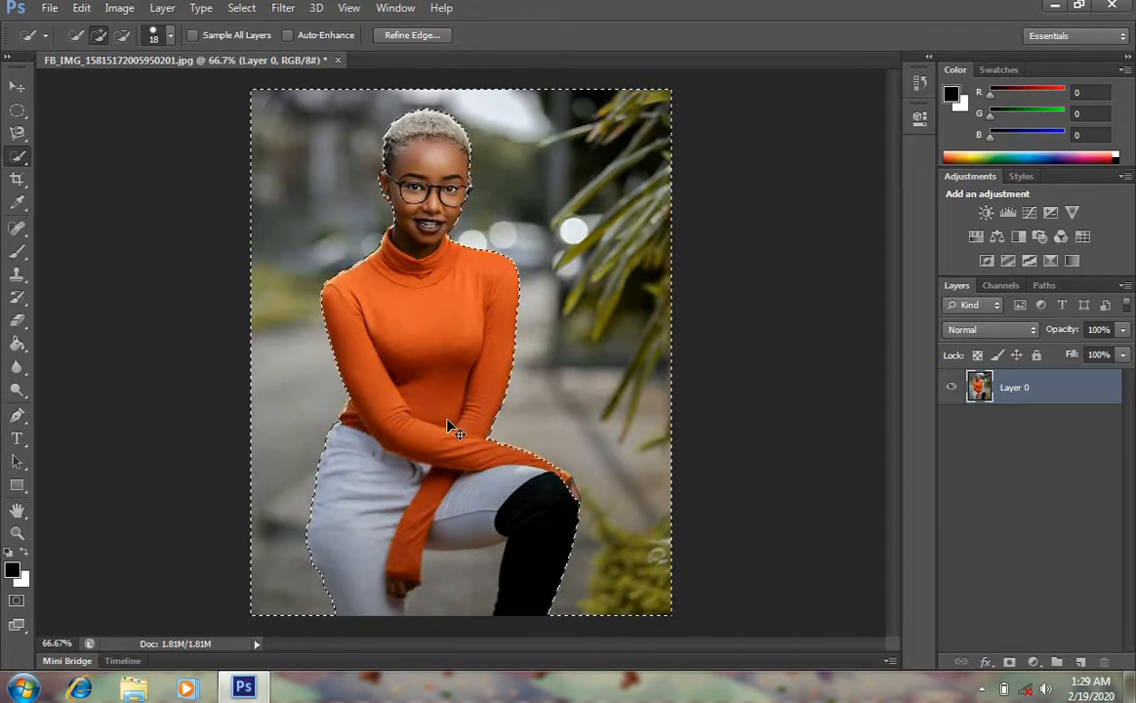
pyautogui.hotkey('ctrl', 'd')
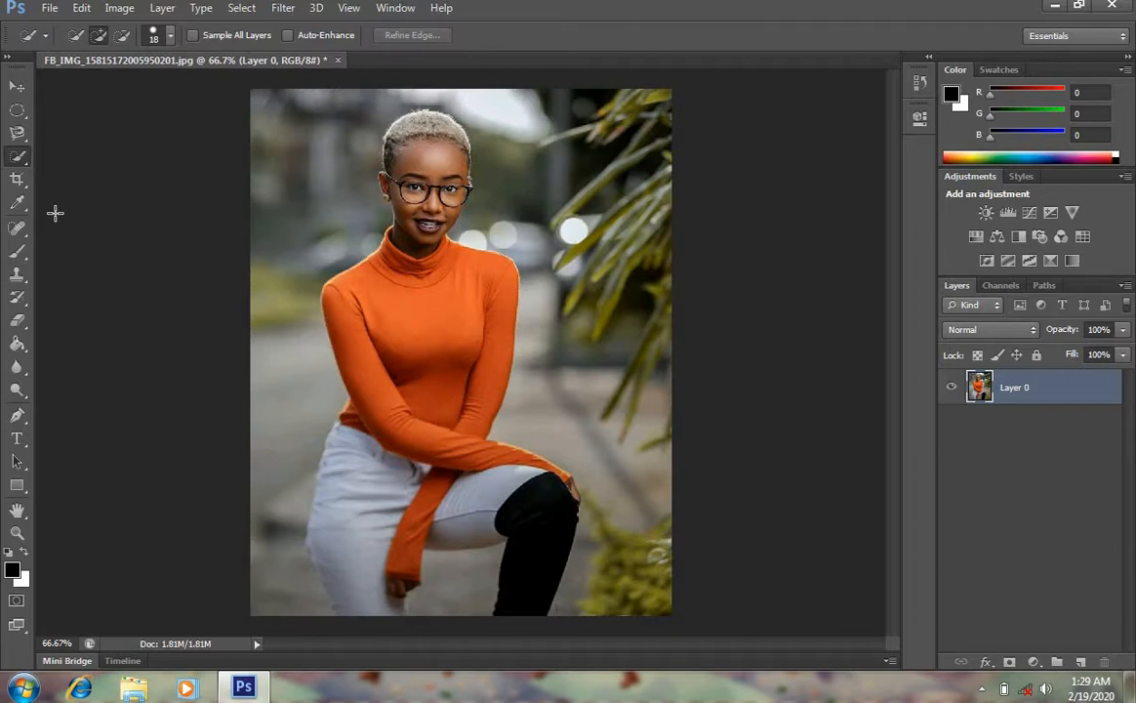
# Test the Magic Wand Tool on several background areas, deselecting after each
pyautogui.rightClick(26, 168)
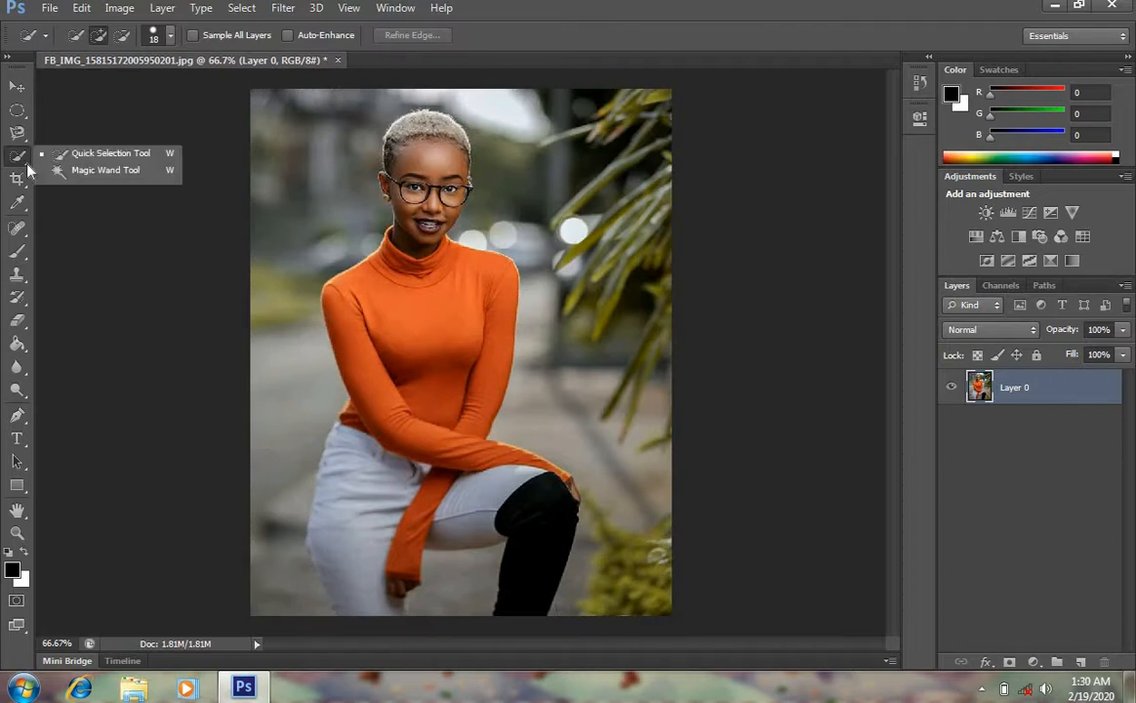
pyautogui.click(106, 170)
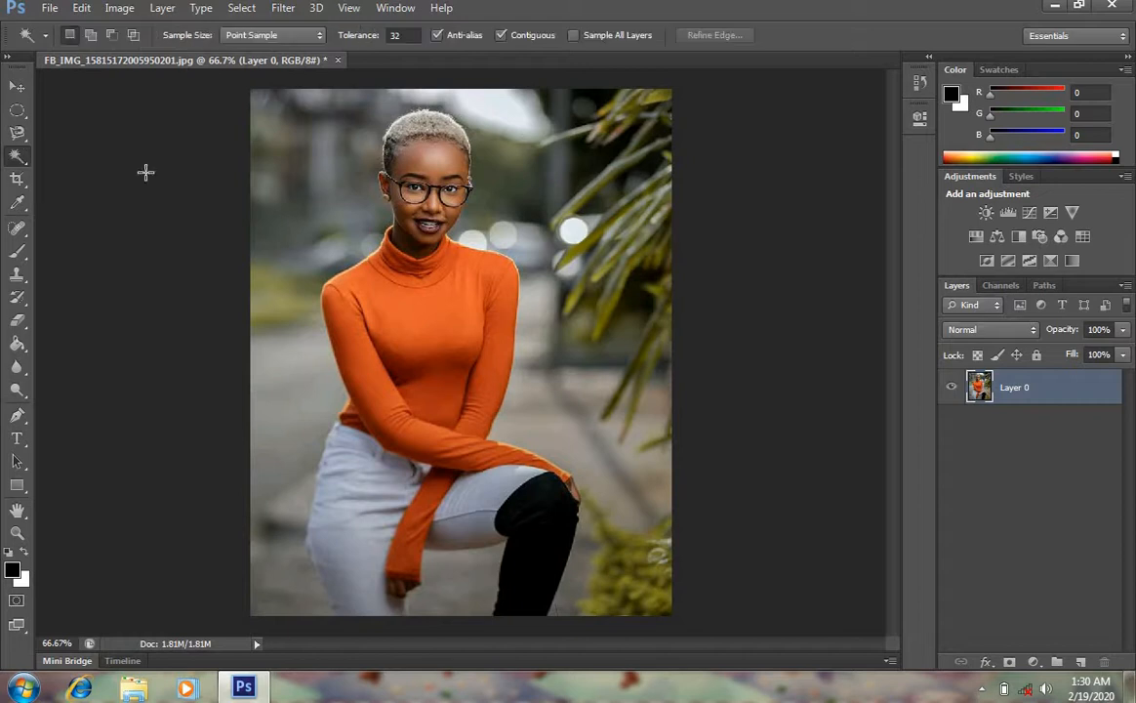
pyautogui.click(344, 147)
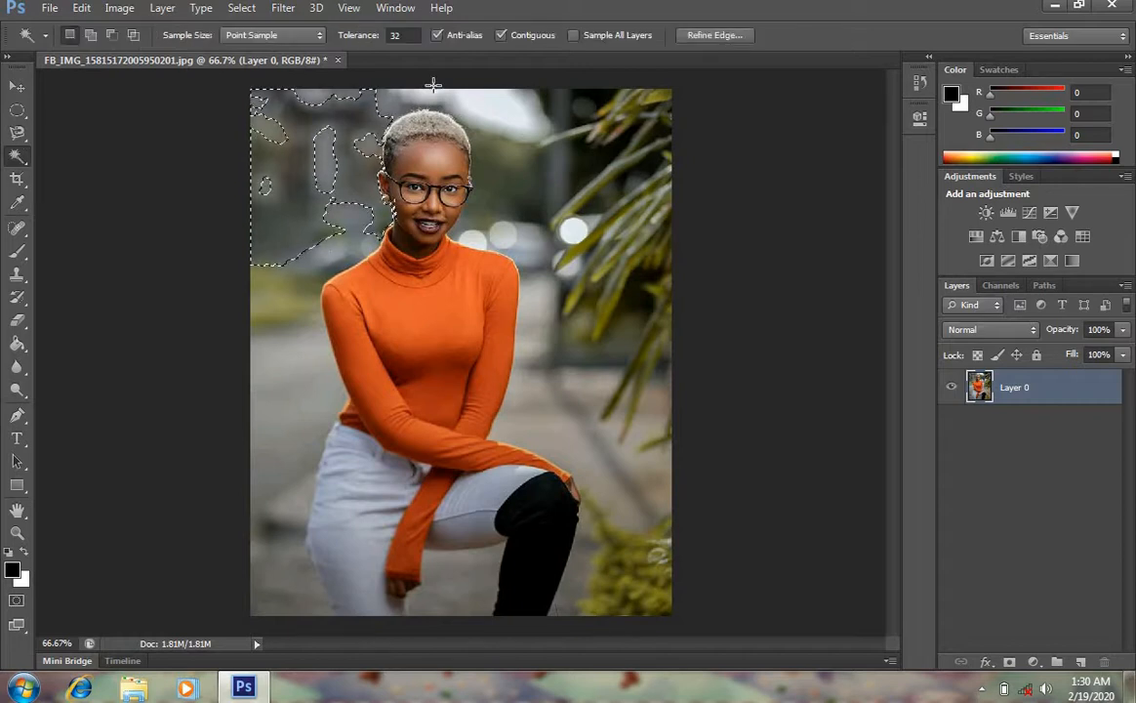
pyautogui.hotkey('ctrl', 'd')
pyautogui.click(493, 112)
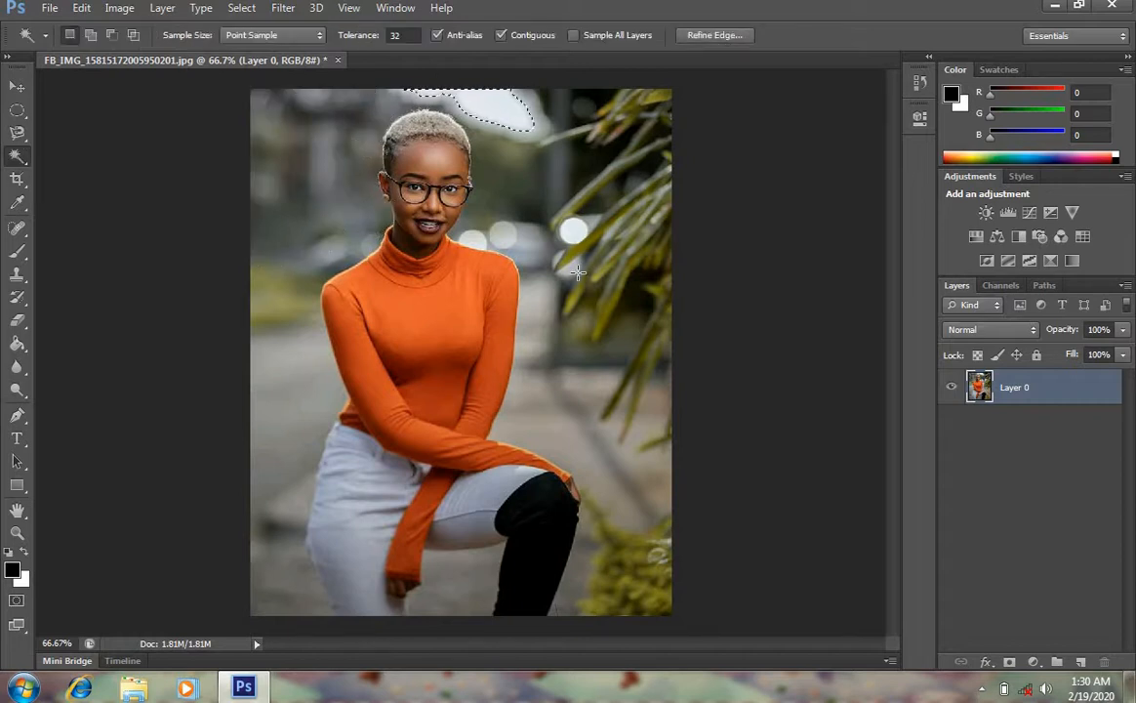
pyautogui.click(590, 325)
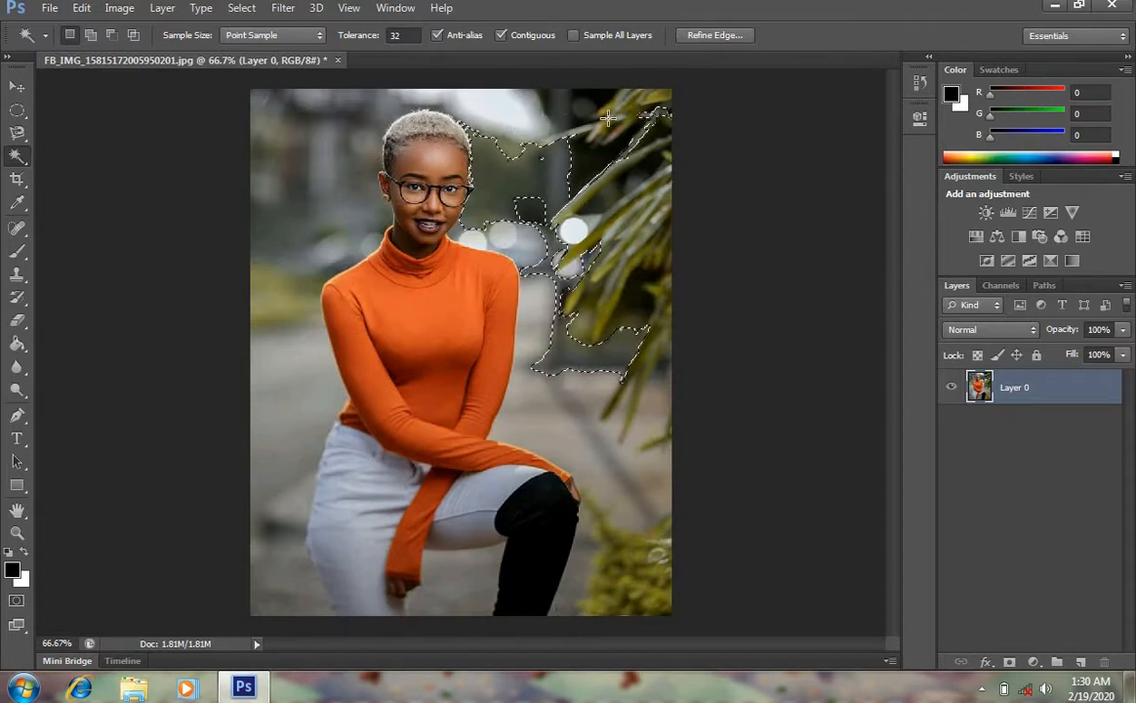
pyautogui.hotkey('ctrl', 'd')
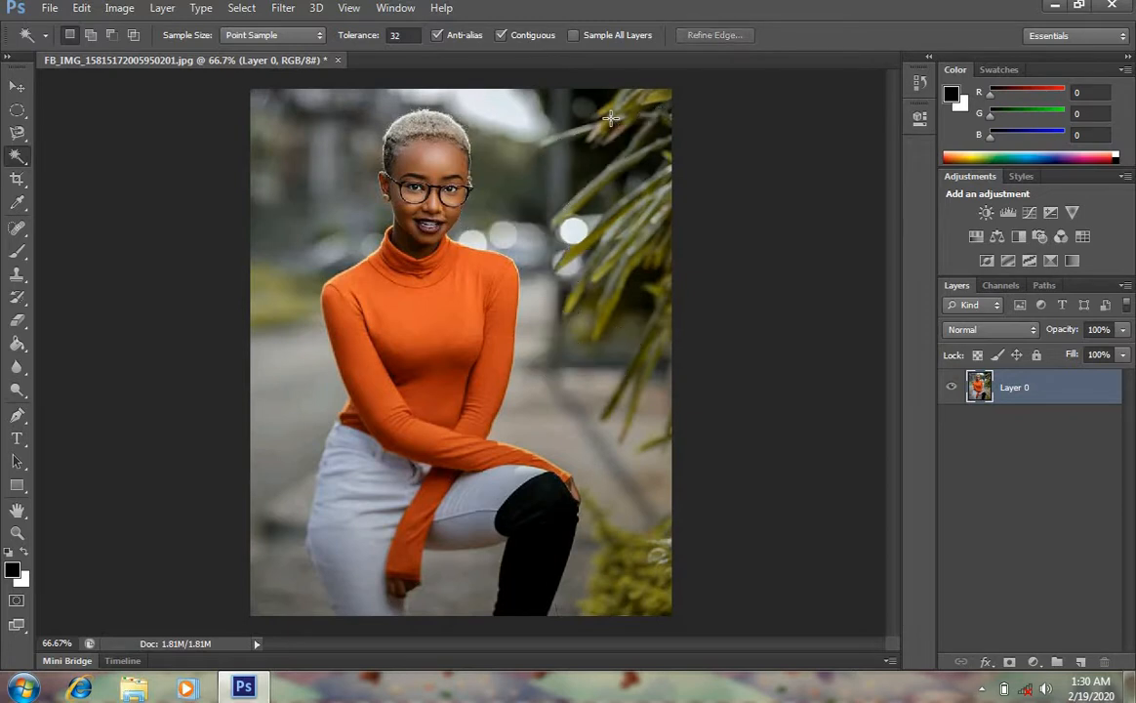
# Select the left background with the Quick Selection Tool and deselect it
pyautogui.rightClick(24, 155)
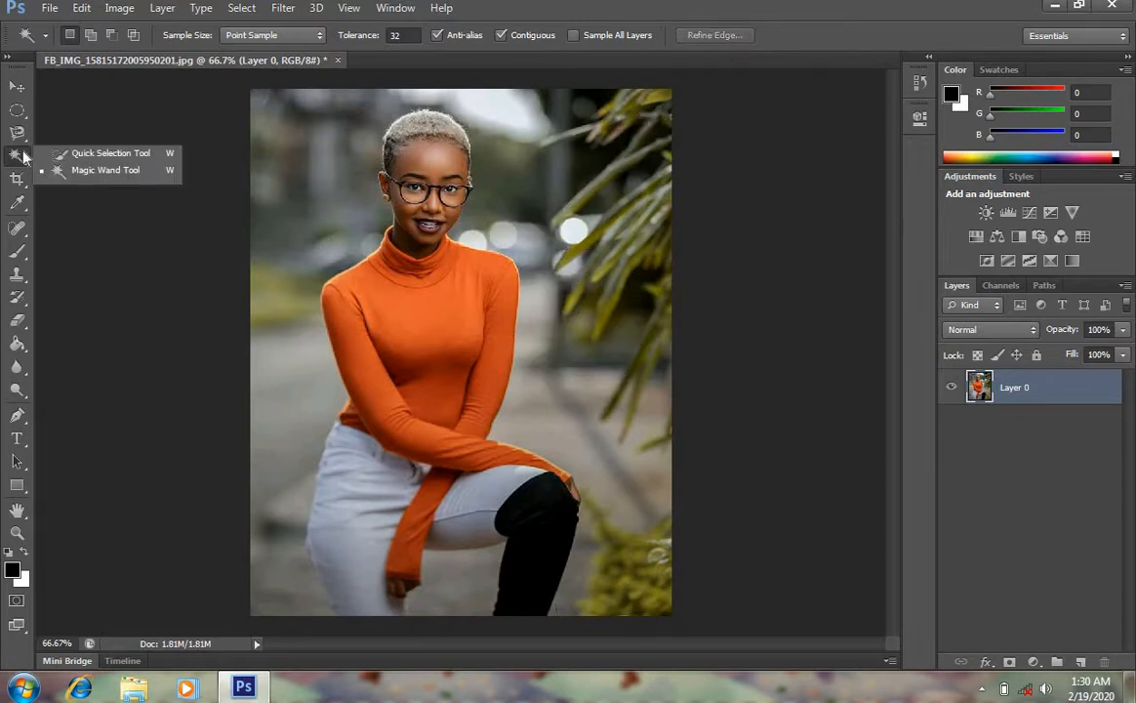
pyautogui.click(83, 156)
pyautogui.moveTo(291, 94); pyautogui.dragTo(274, 431)
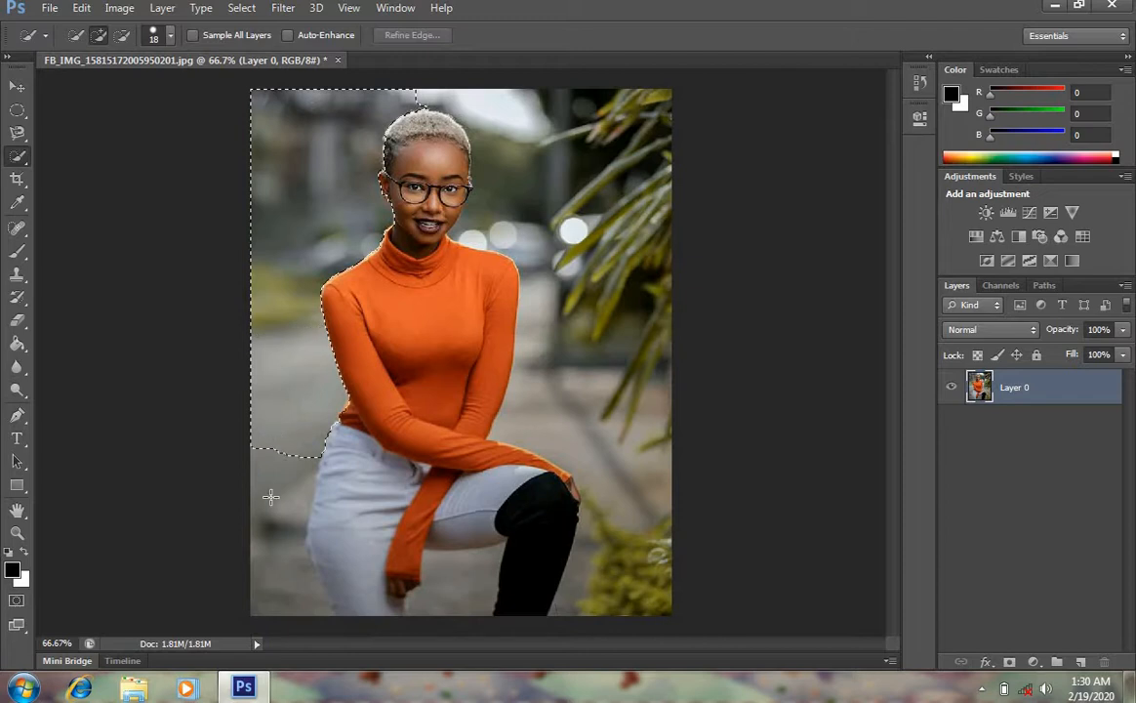
pyautogui.moveTo(270, 497); pyautogui.dragTo(293, 481)
pyautogui.hotkey('ctrl', 'd')
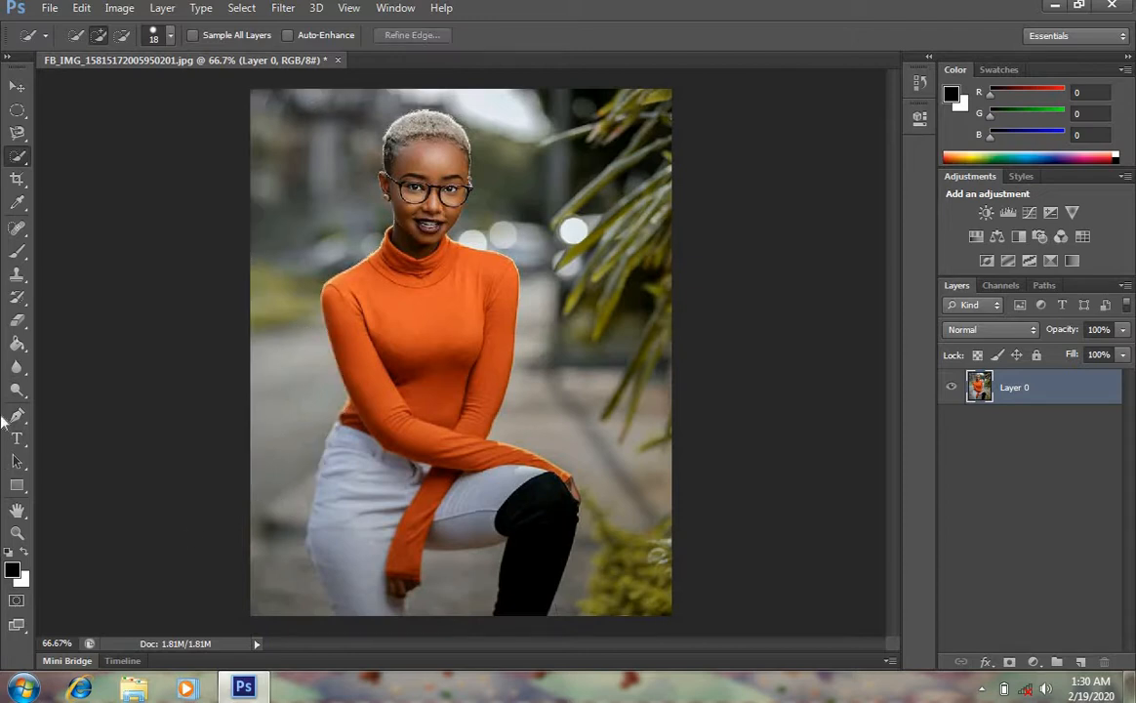
# Crop the photo to the woman's head and shoulders with the Crop Tool and undo the crop
pyautogui.click(17, 180)
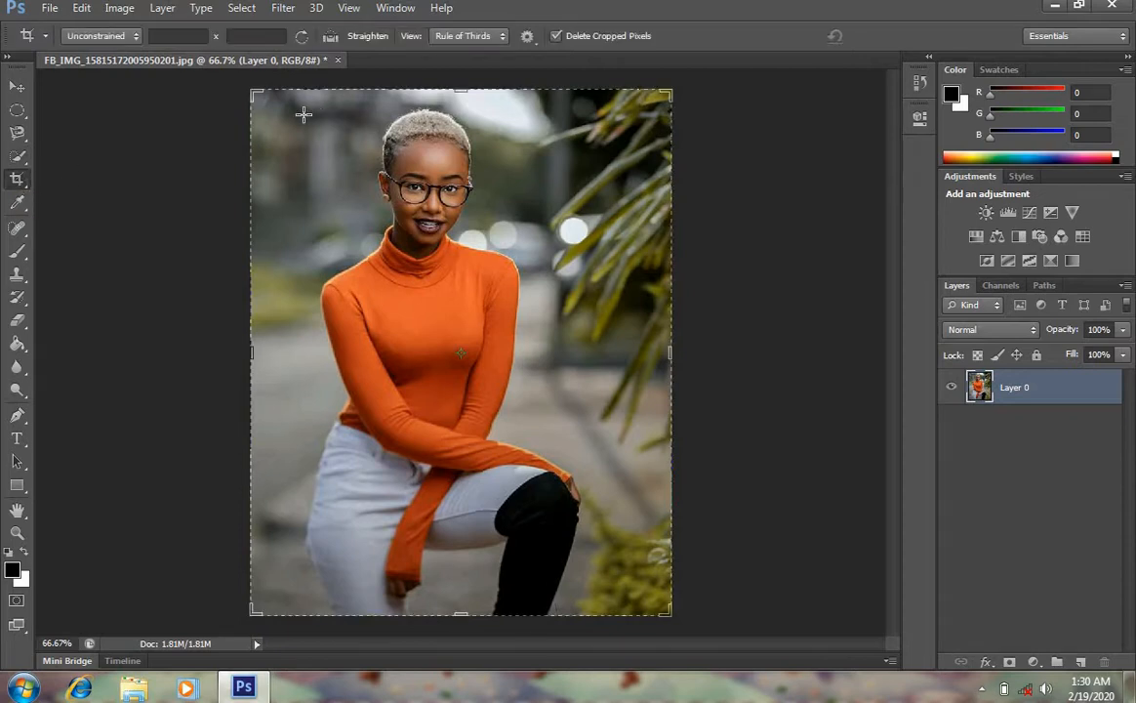
pyautogui.moveTo(251, 90)
pyautogui.mouseDown()
pyautogui.moveTo(275, 119)
pyautogui.moveTo(262, 95)
pyautogui.moveTo(273, 95)
pyautogui.mouseUp()
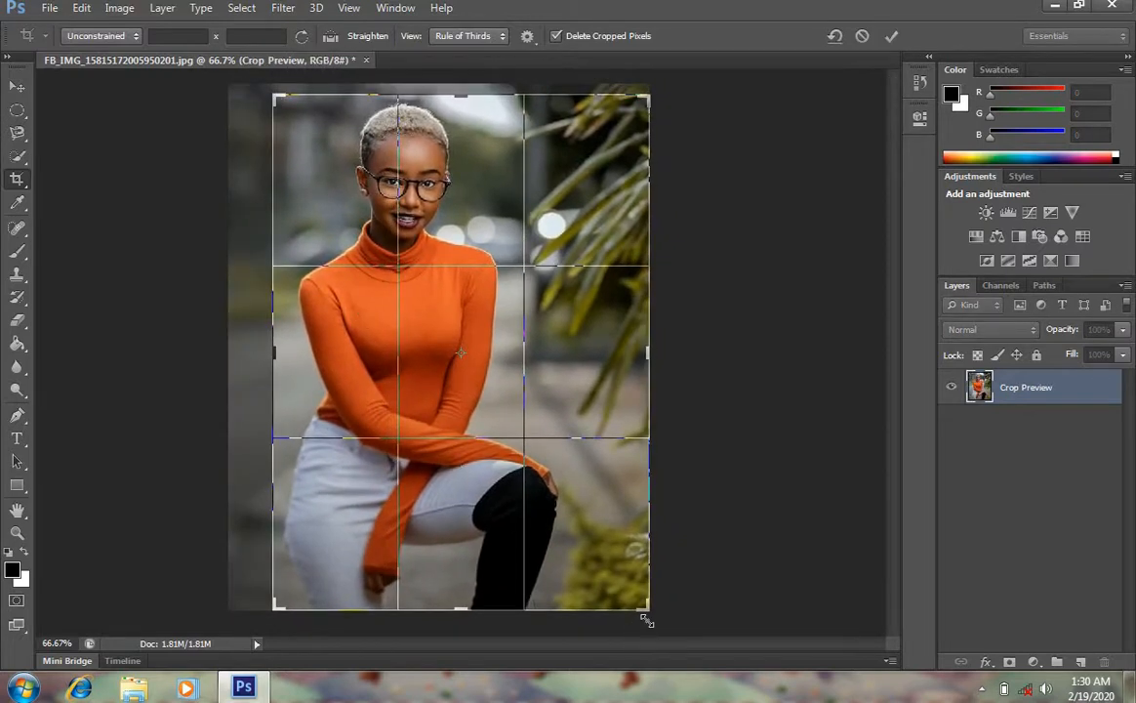
pyautogui.moveTo(646, 608); pyautogui.dragTo(583, 466)
pyautogui.moveTo(346, 352); pyautogui.dragTo(353, 354)
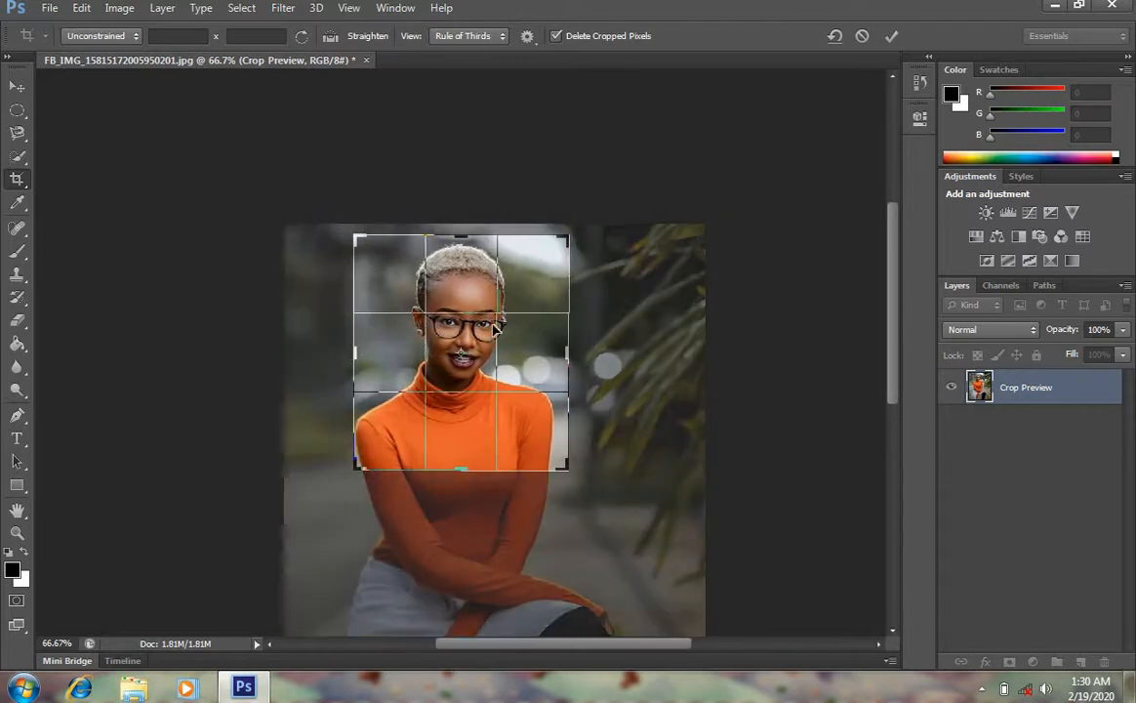
pyautogui.click(889, 36)
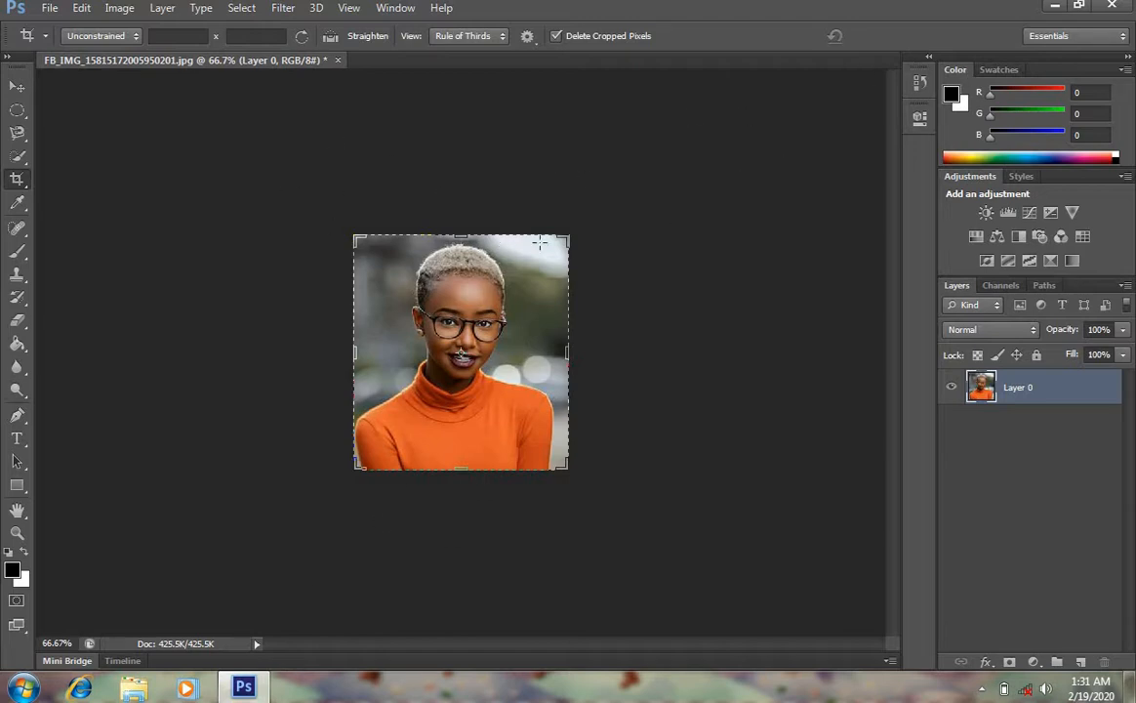
pyautogui.hotkey('ctrl', 'z')
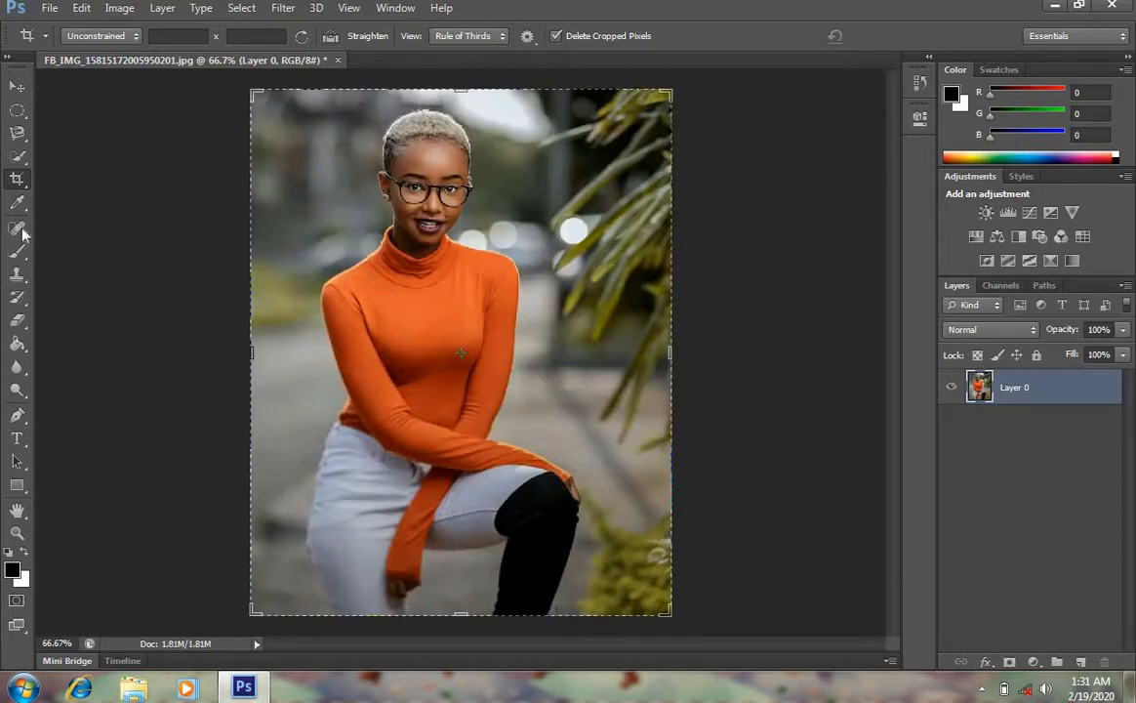
# Apply a skewed perspective crop over the upper part of the photo with the Perspective Crop Tool and undo it
pyautogui.rightClick(24, 192)
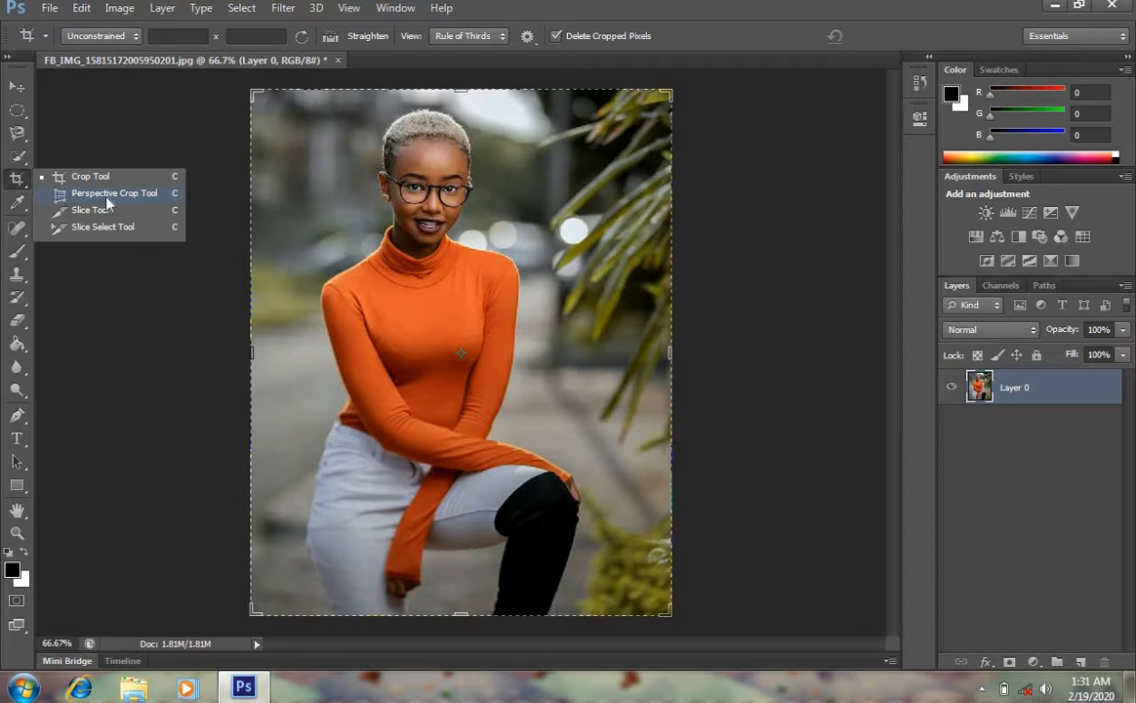
pyautogui.click(151, 201)
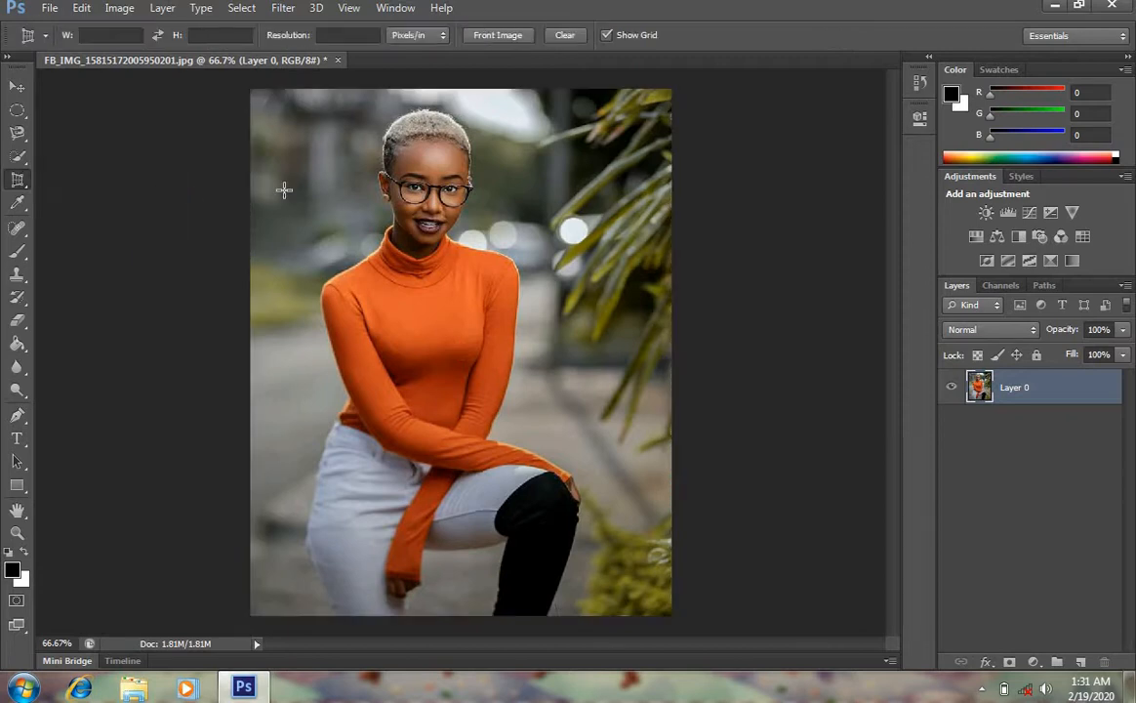
pyautogui.moveTo(251, 90); pyautogui.dragTo(672, 615)
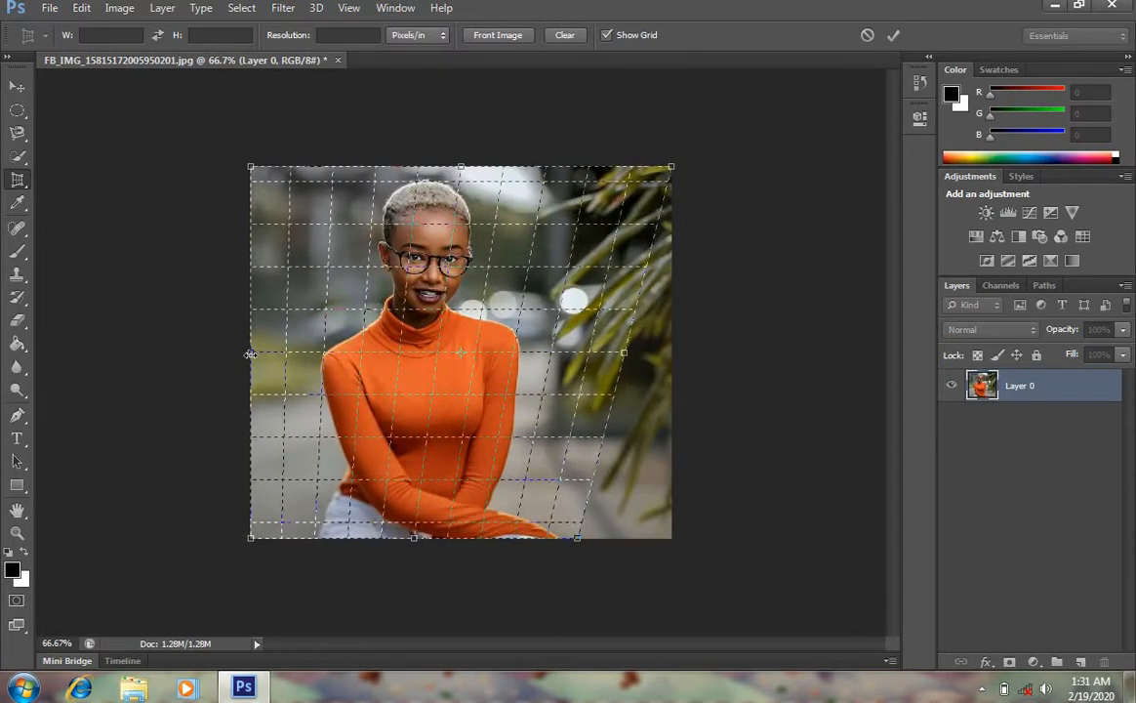
pyautogui.moveTo(251, 353); pyautogui.dragTo(298, 352)
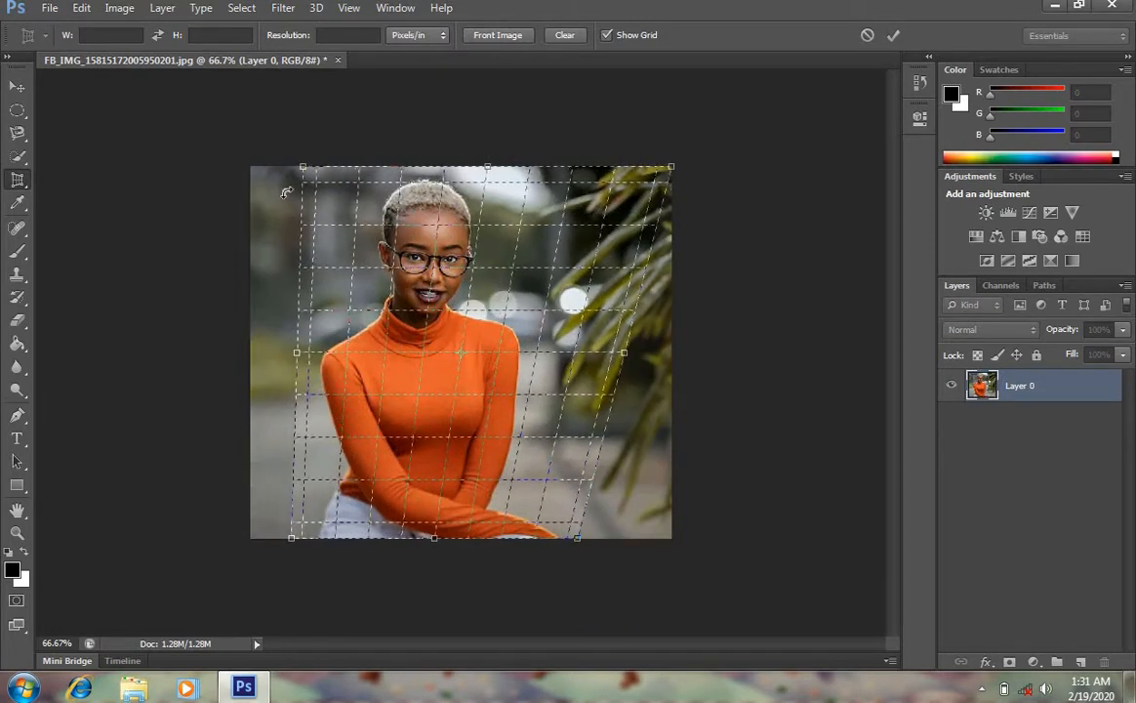
pyautogui.moveTo(302, 169); pyautogui.dragTo(265, 208)
pyautogui.moveTo(472, 166); pyautogui.dragTo(472, 145)
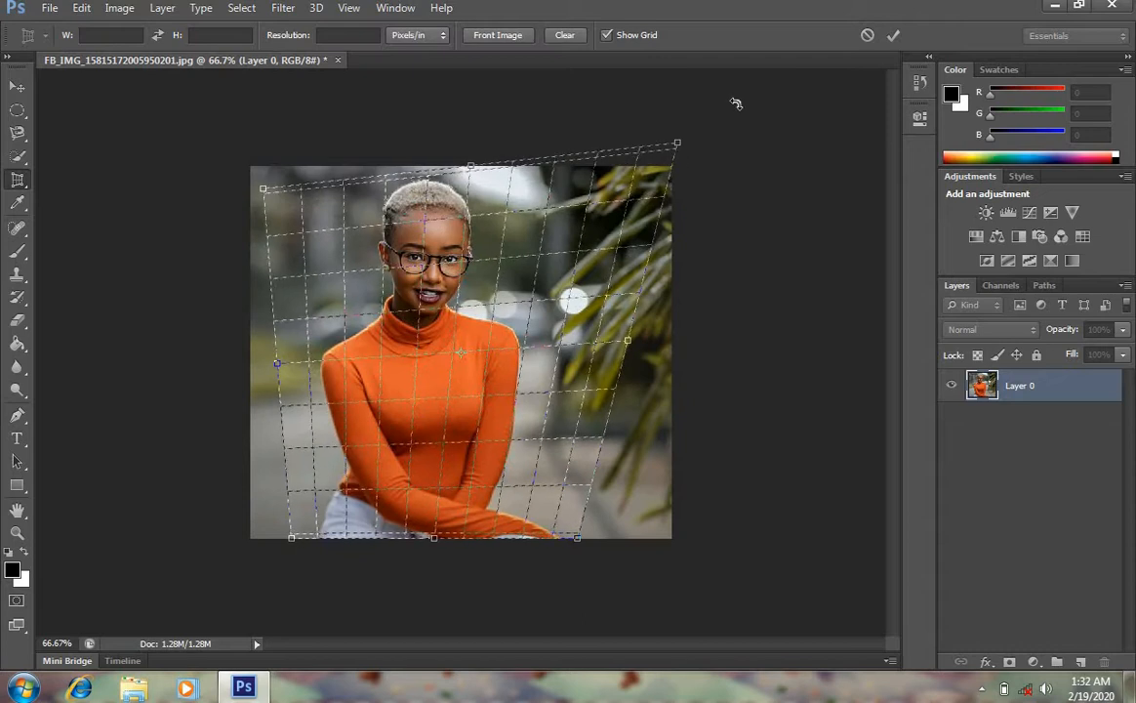
pyautogui.click(897, 36)
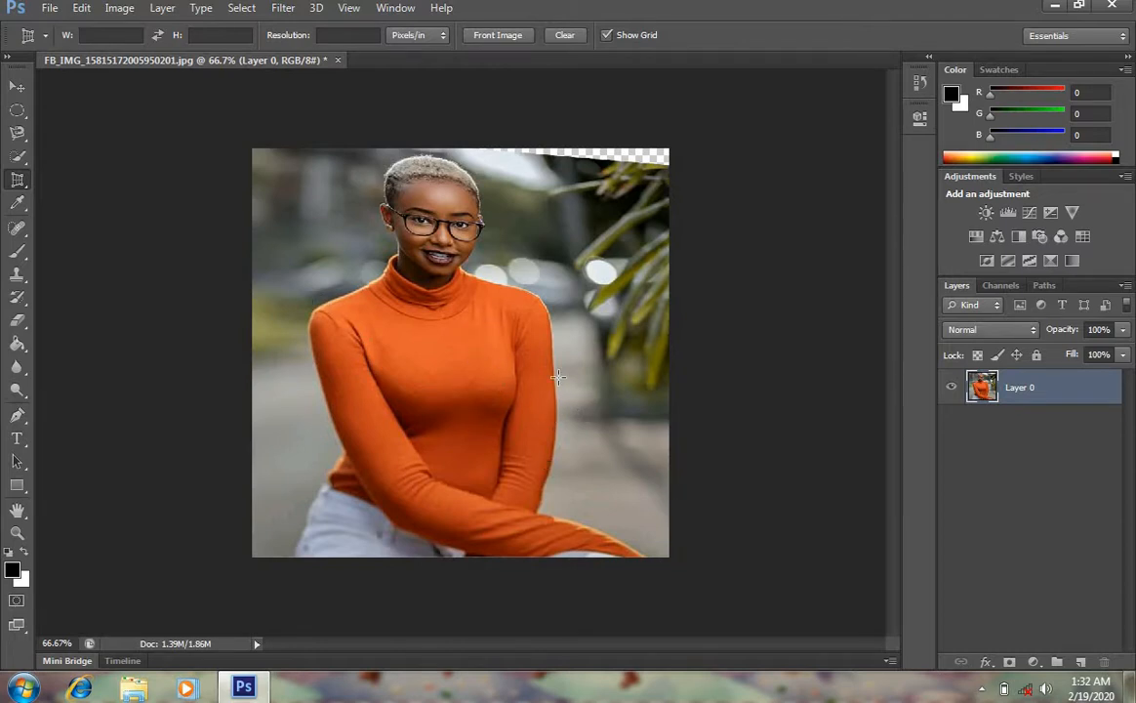
pyautogui.press('Return')
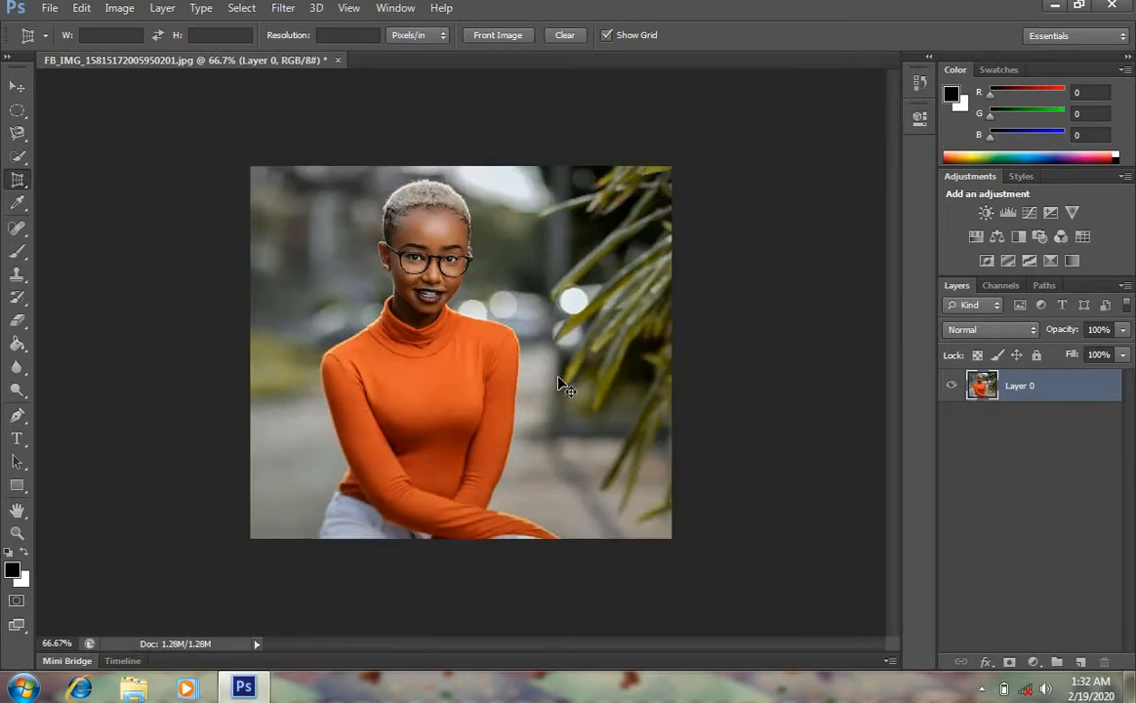
pyautogui.hotkey('ctrl', 'z')
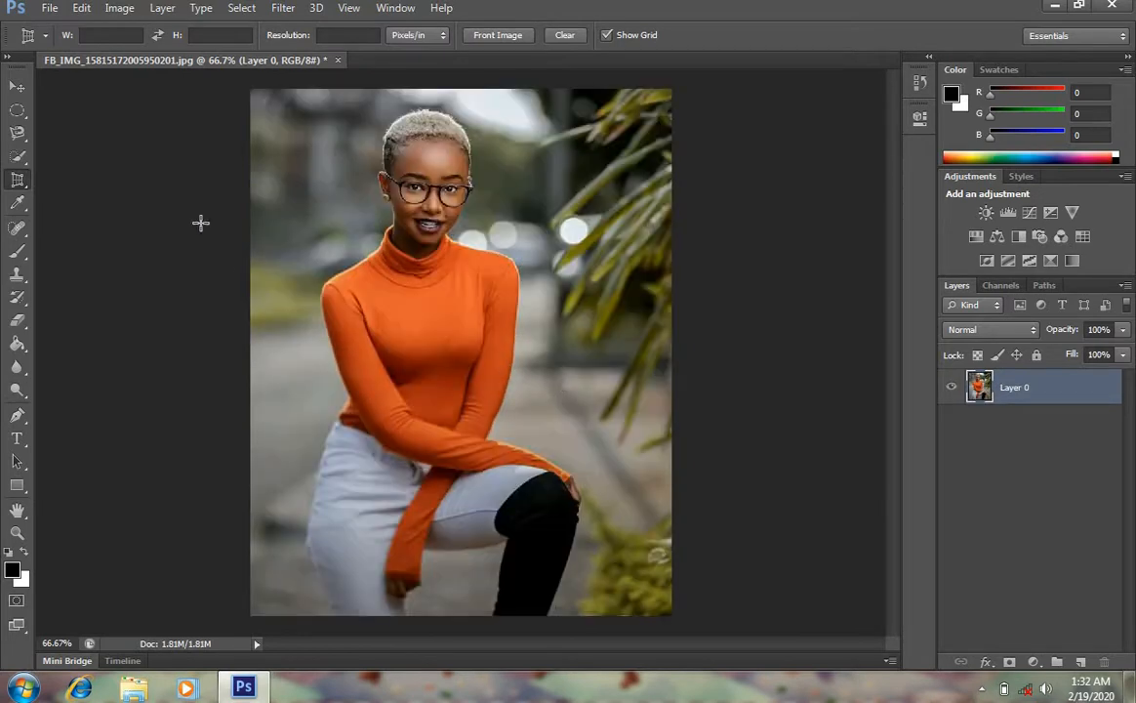
# Draw a slice over the woman's head with the Slice Tool, extend its top edge, and delete the slice
pyautogui.rightClick(20, 177)
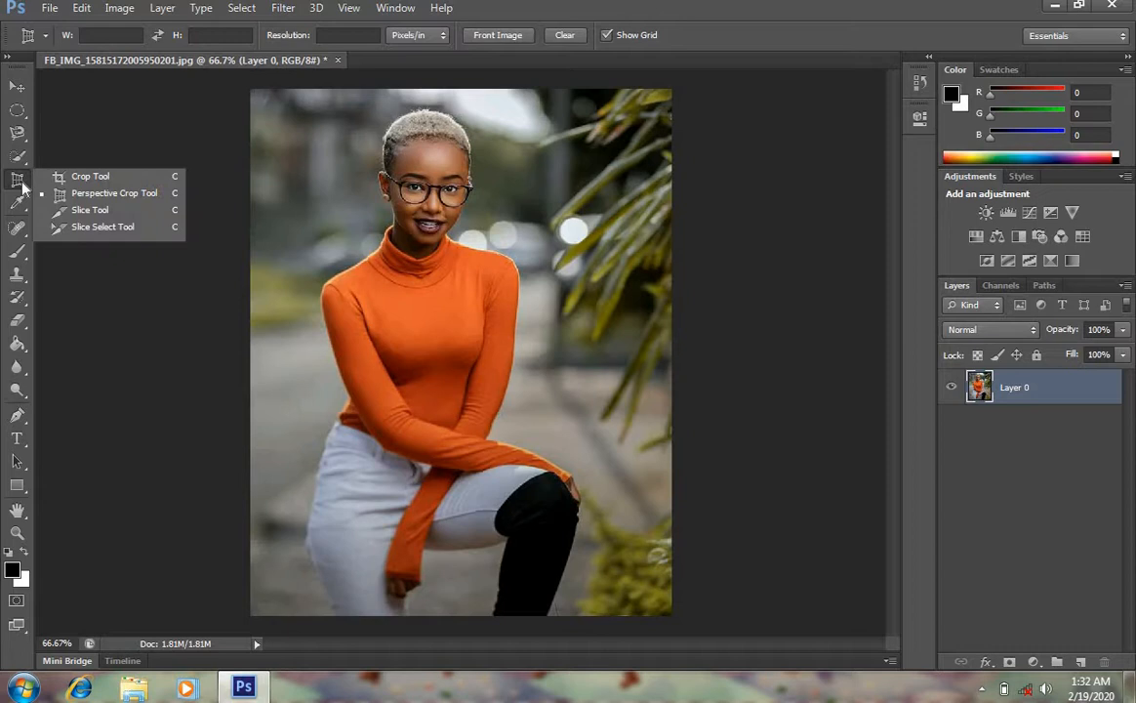
pyautogui.click(82, 217)
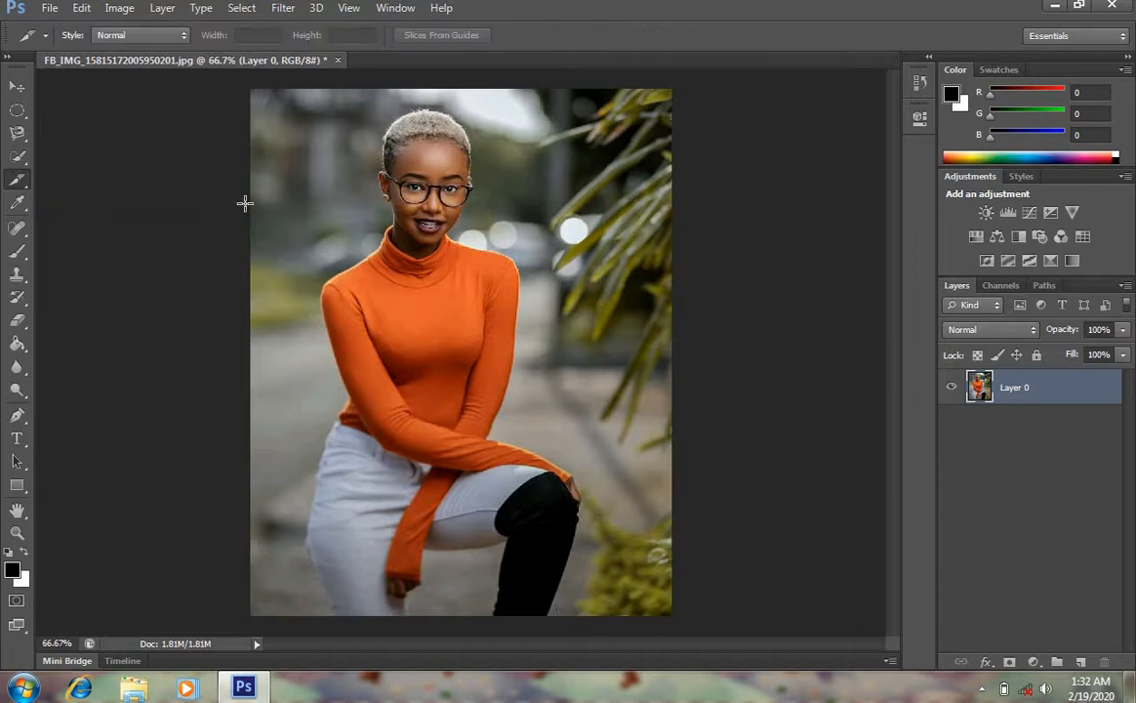
pyautogui.moveTo(262, 142); pyautogui.dragTo(541, 333)
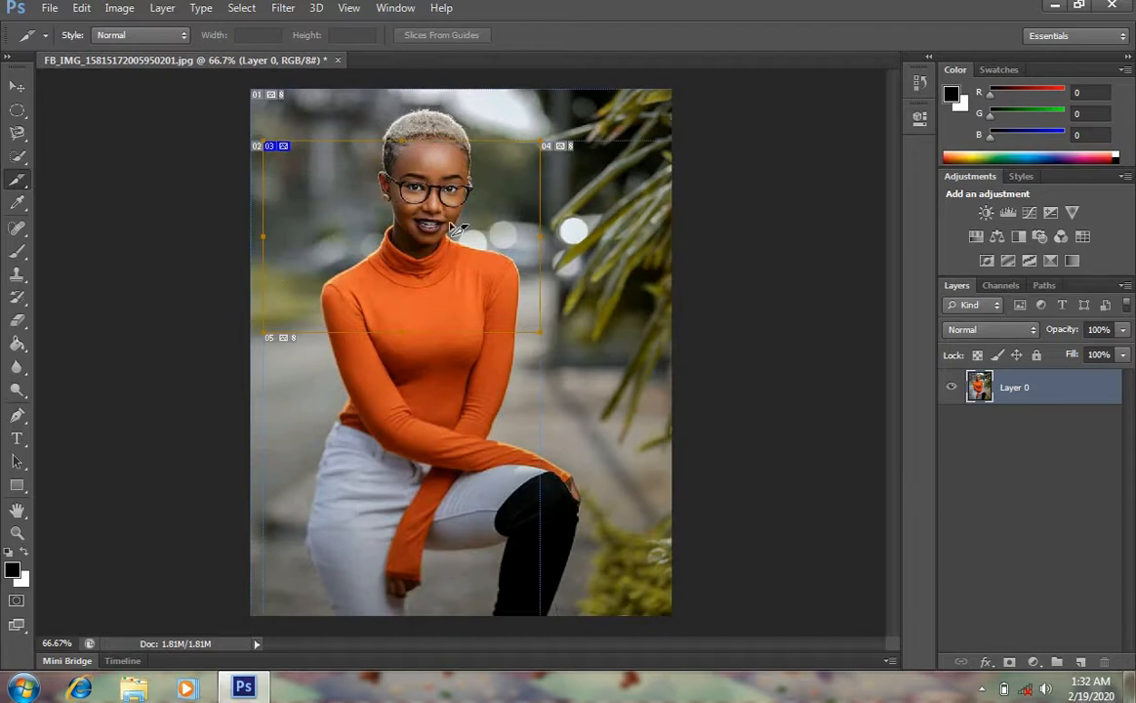
pyautogui.rightClick(451, 225)
pyautogui.click(391, 197)
pyautogui.moveTo(402, 145); pyautogui.dragTo(402, 97)
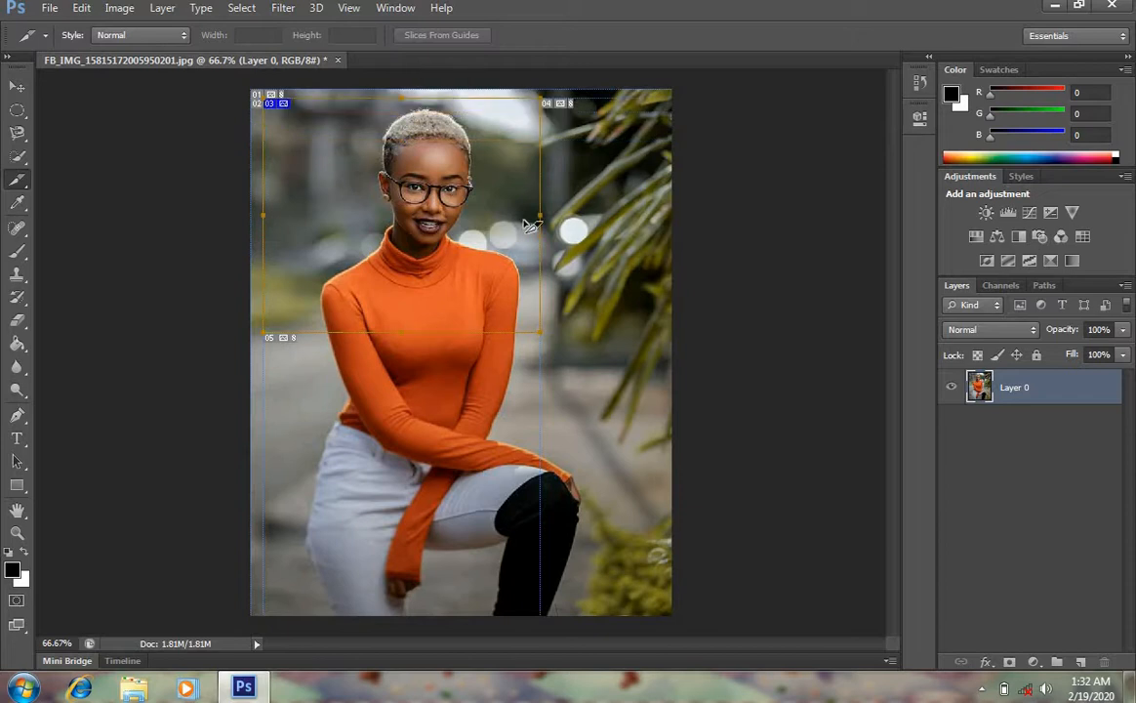
pyautogui.rightClick(417, 232)
pyautogui.click(482, 242)
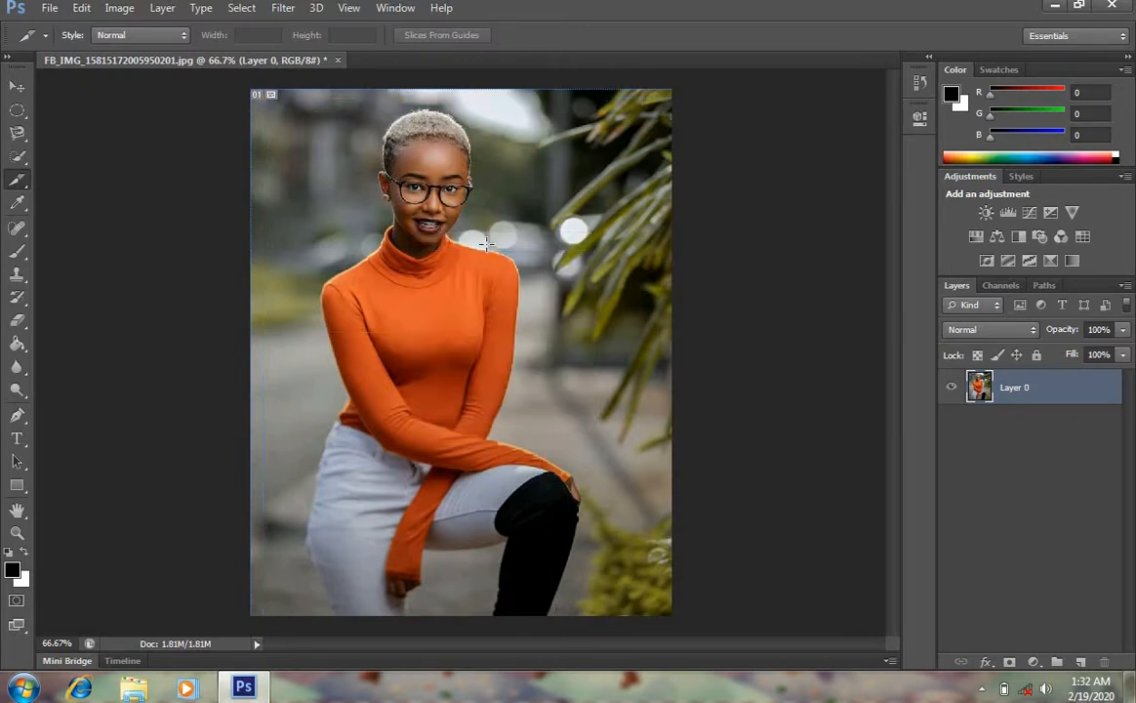
# Sample foreground colours from the sweater, skin, hair, boot and leaves with the Eyedropper Tool
pyautogui.click(22, 203)
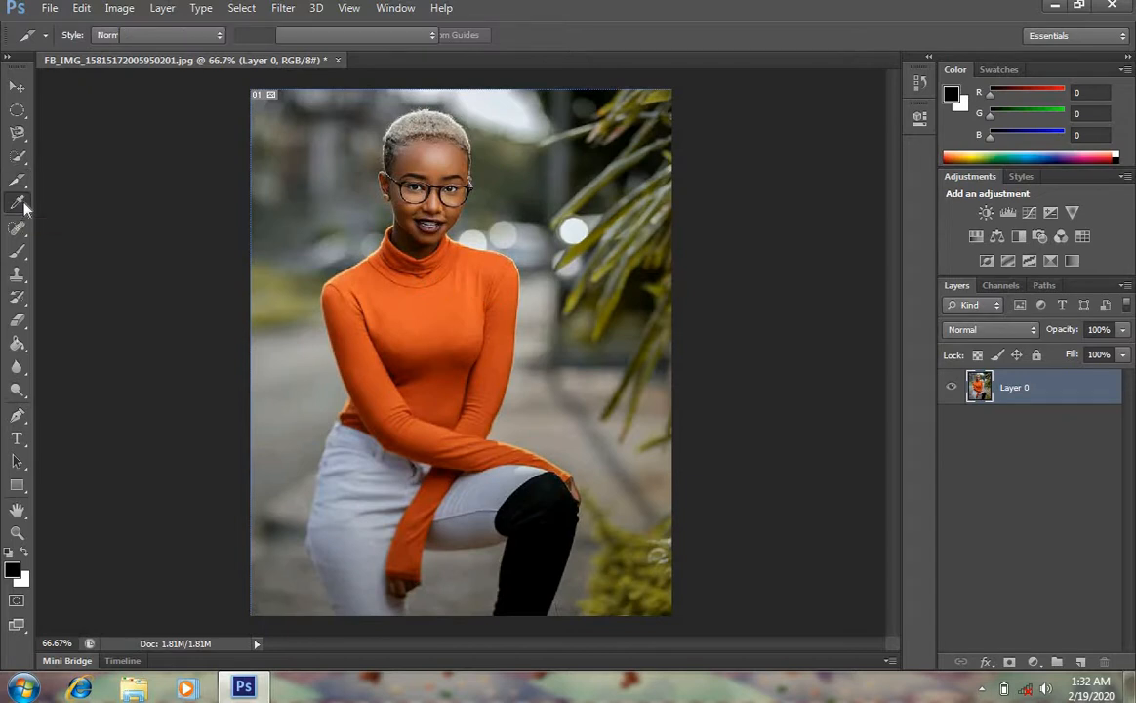
pyautogui.click(454, 302)
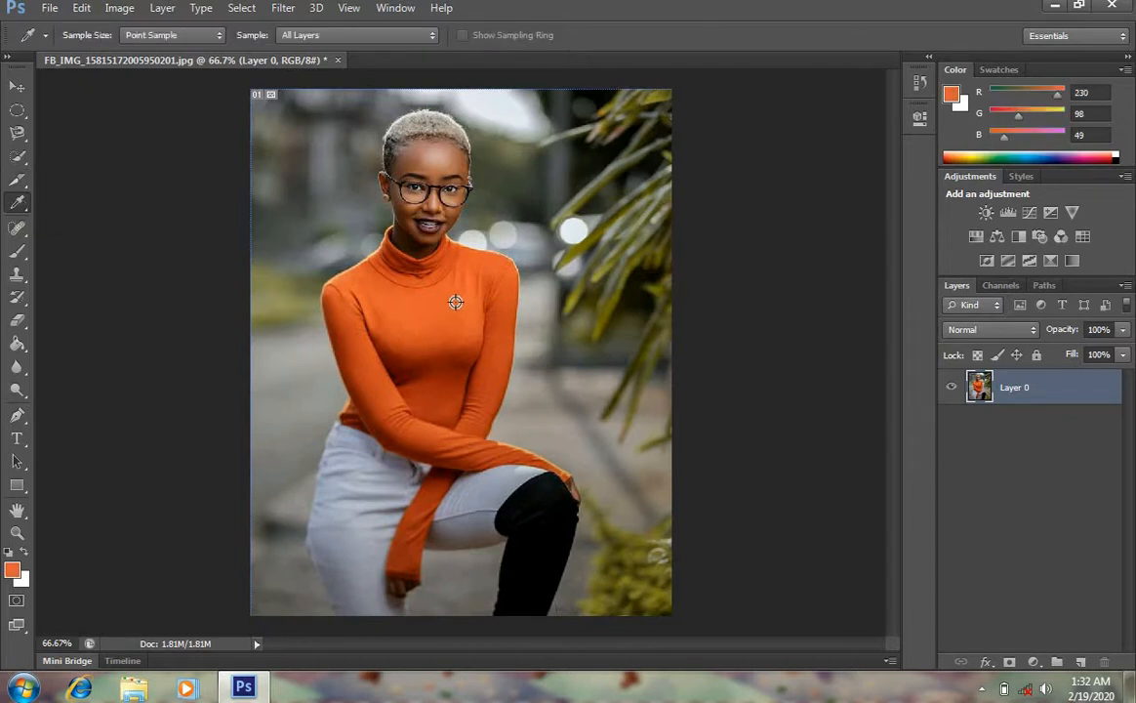
pyautogui.click(444, 173)
pyautogui.click(452, 164)
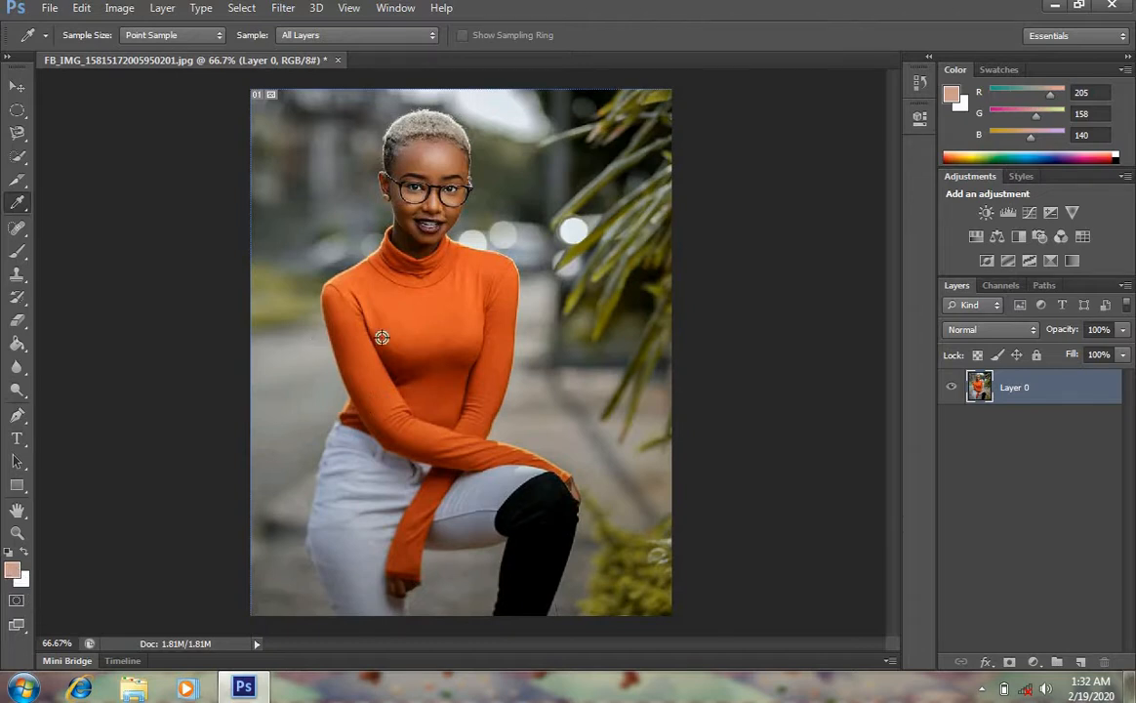
pyautogui.click(353, 304)
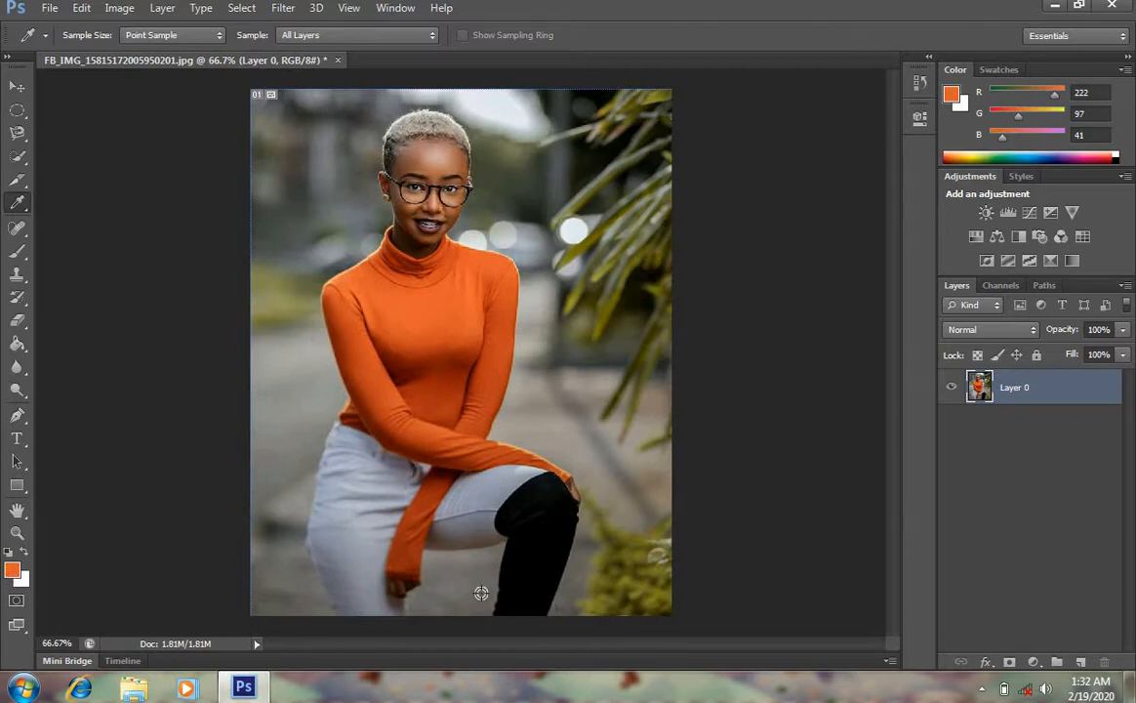
pyautogui.click(508, 488)
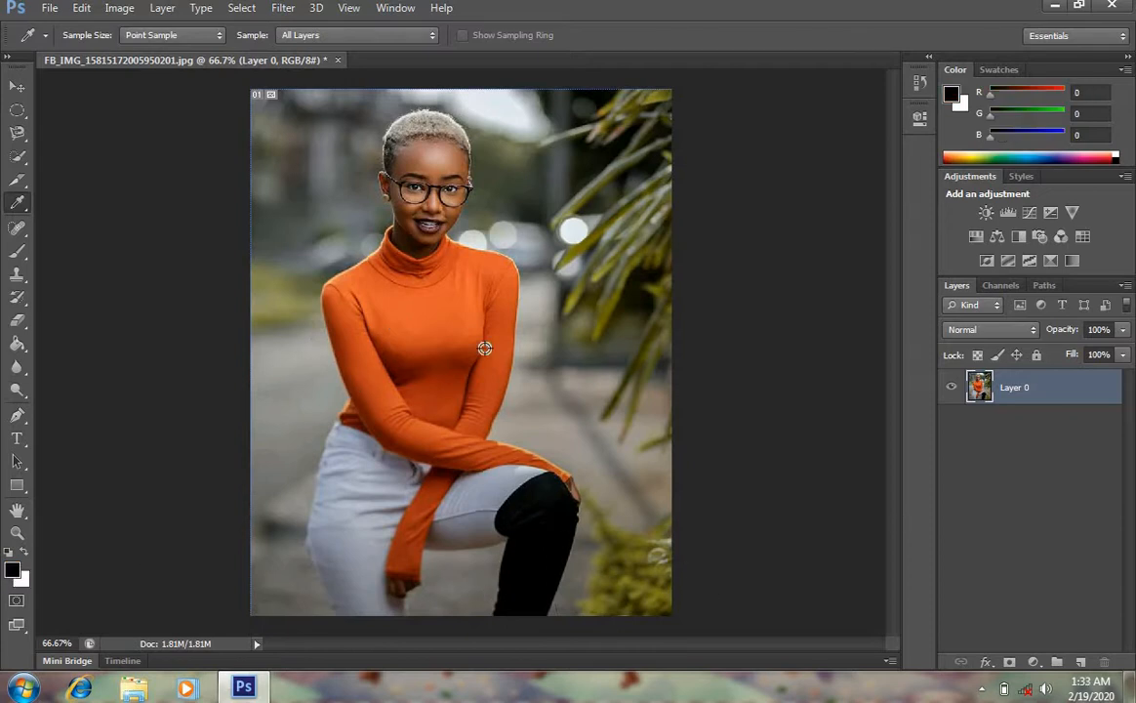
pyautogui.click(607, 184)
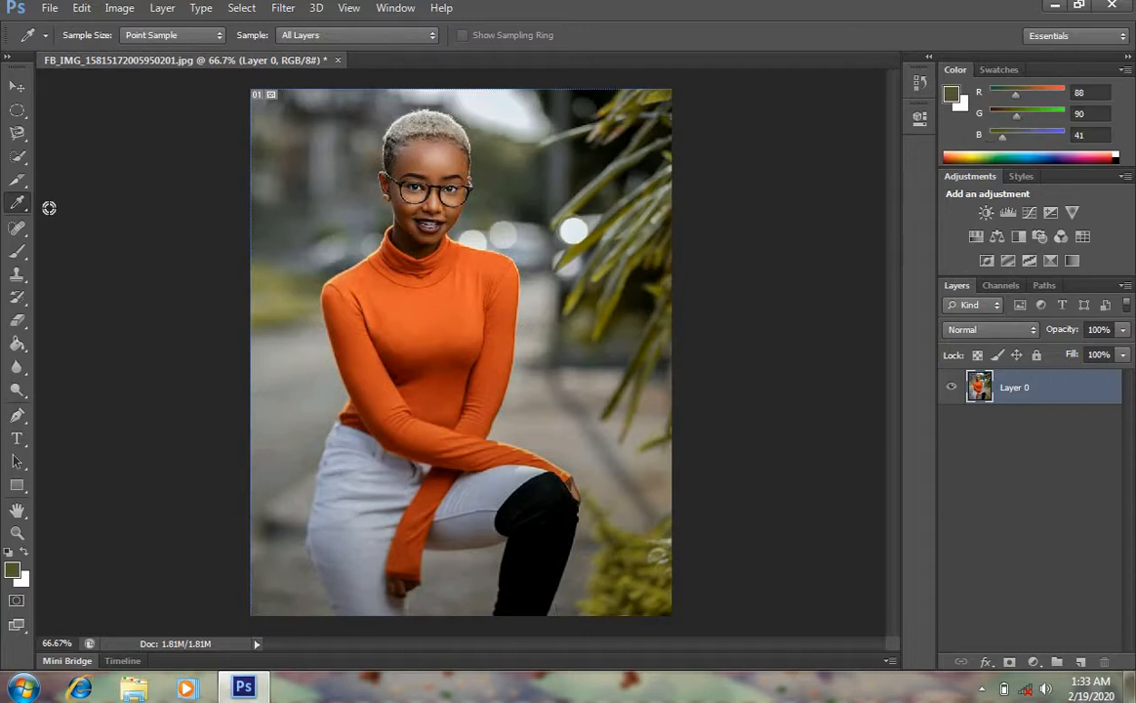
# Zoom in on the face and paint a Spot Healing Brush stroke across the forehead, then undo it
pyautogui.click(17, 201)
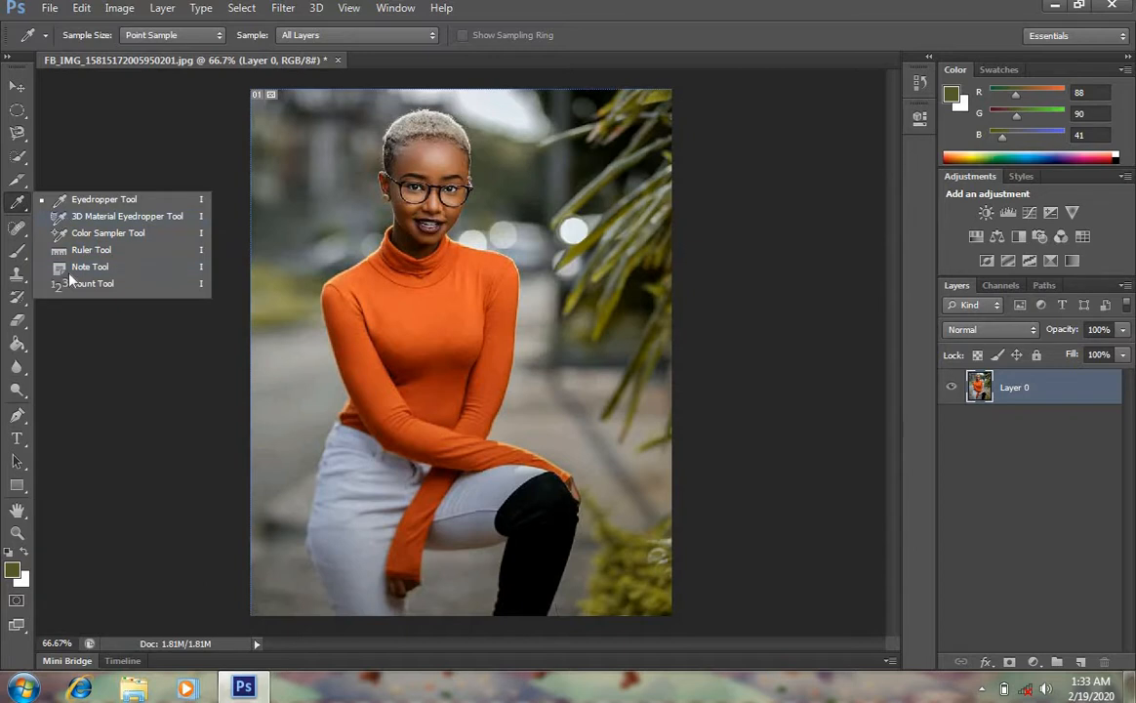
pyautogui.click(16, 230)
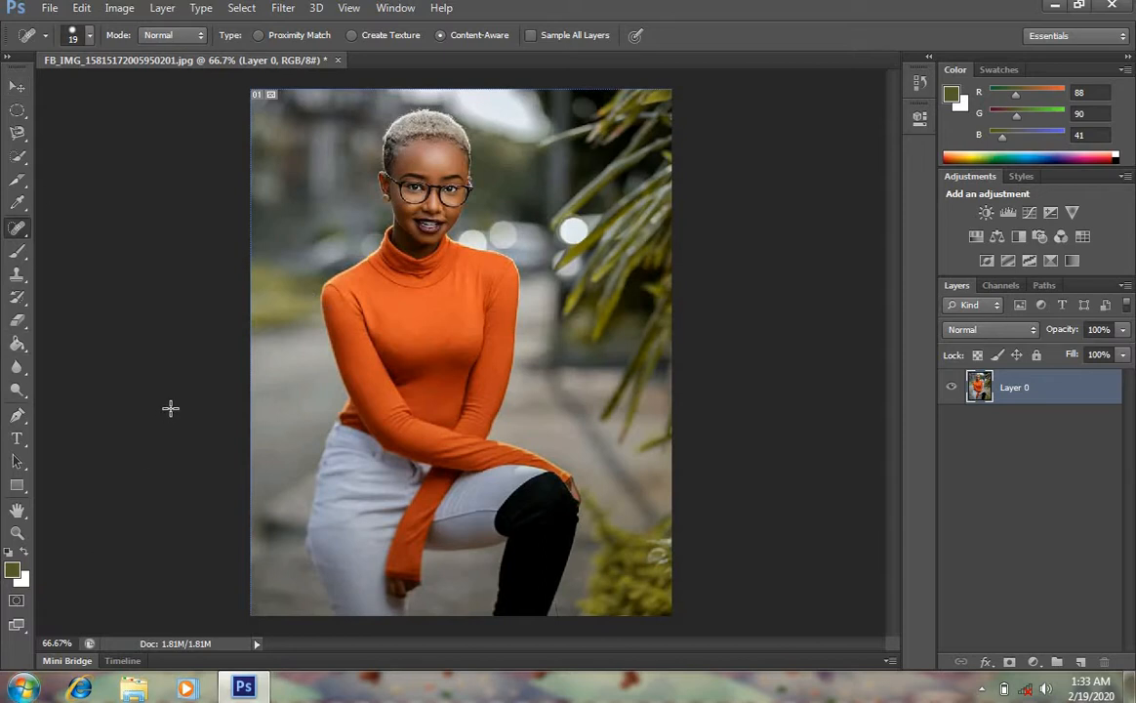
pyautogui.click(17, 533)
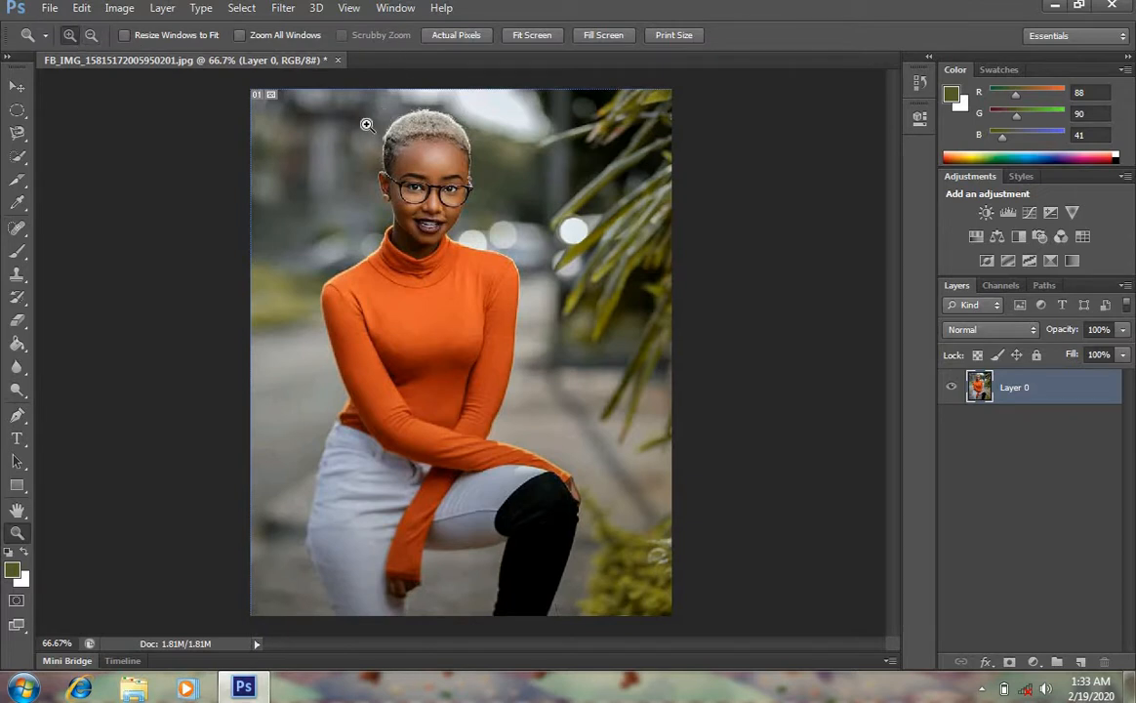
pyautogui.moveTo(336, 116); pyautogui.dragTo(489, 192)
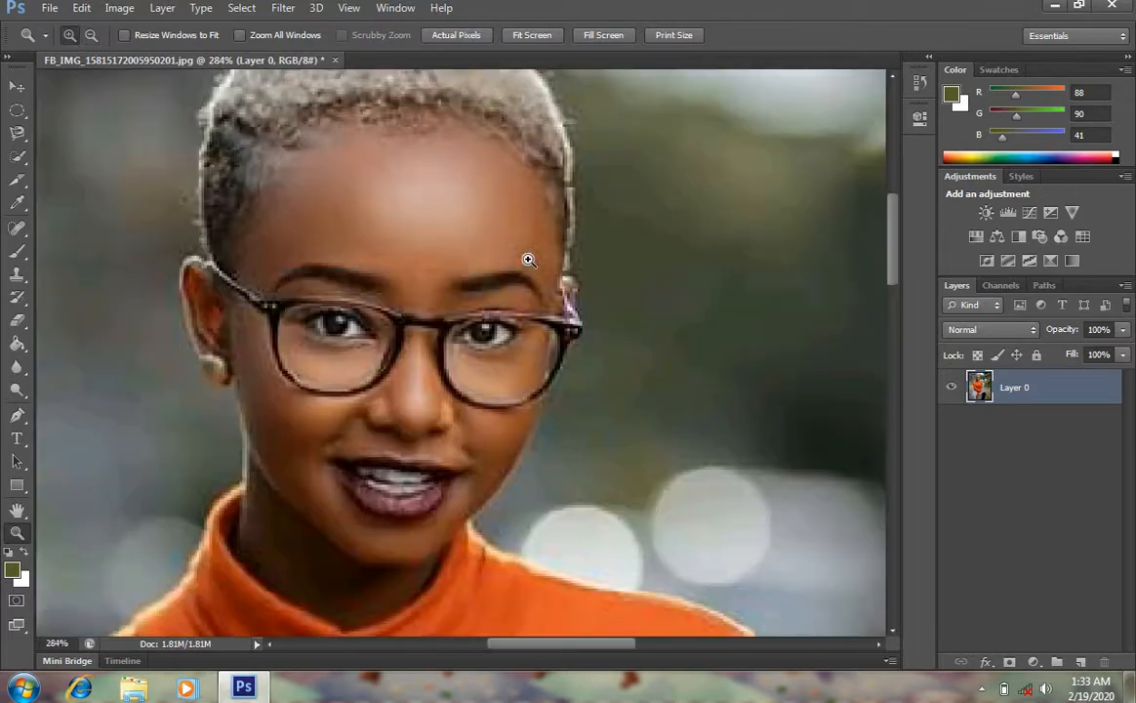
pyautogui.click(18, 228)
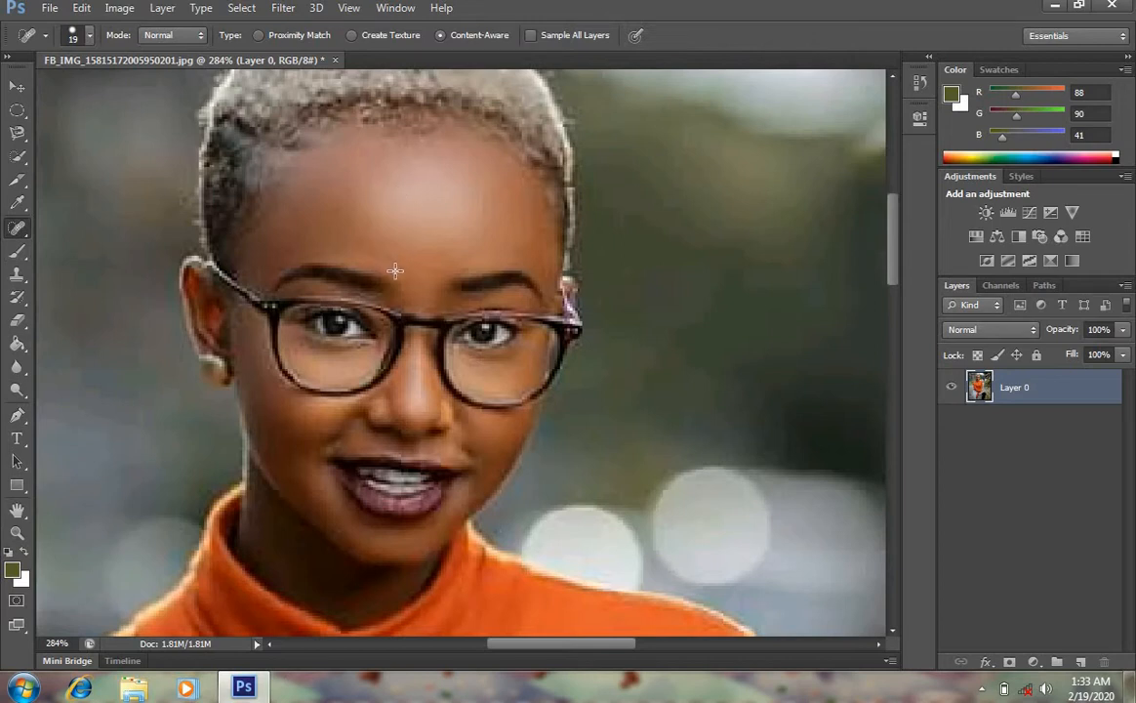
pyautogui.moveTo(390, 265); pyautogui.dragTo(254, 268)
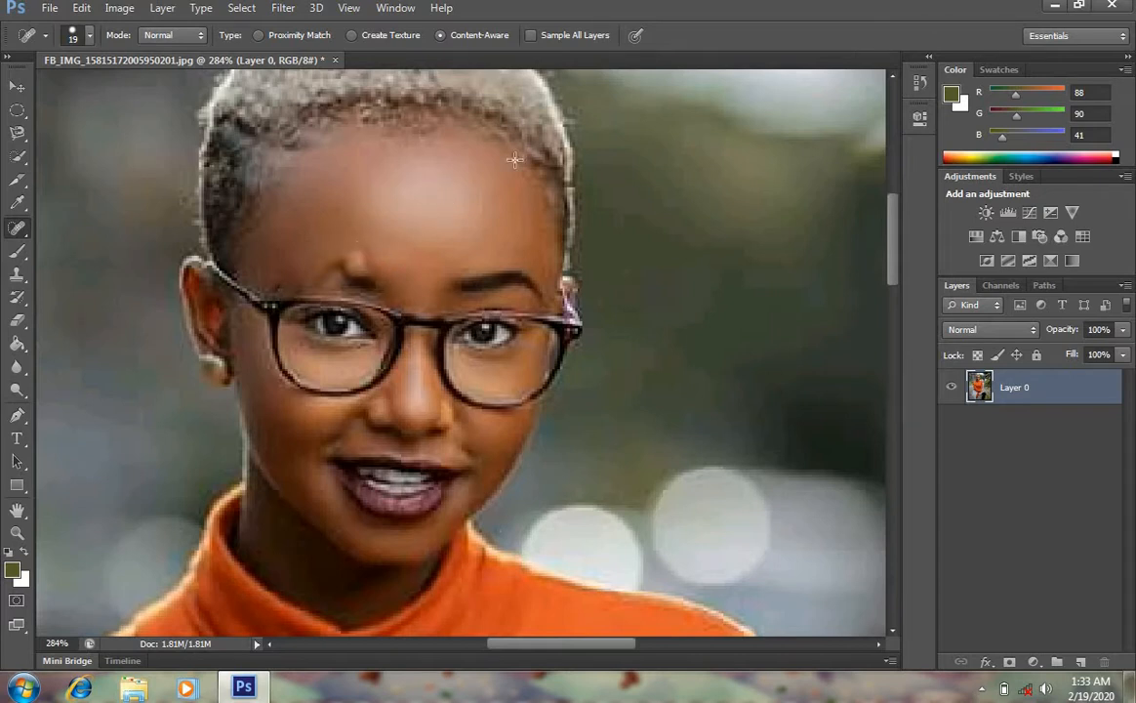
pyautogui.hotkey('ctrl', 'z')
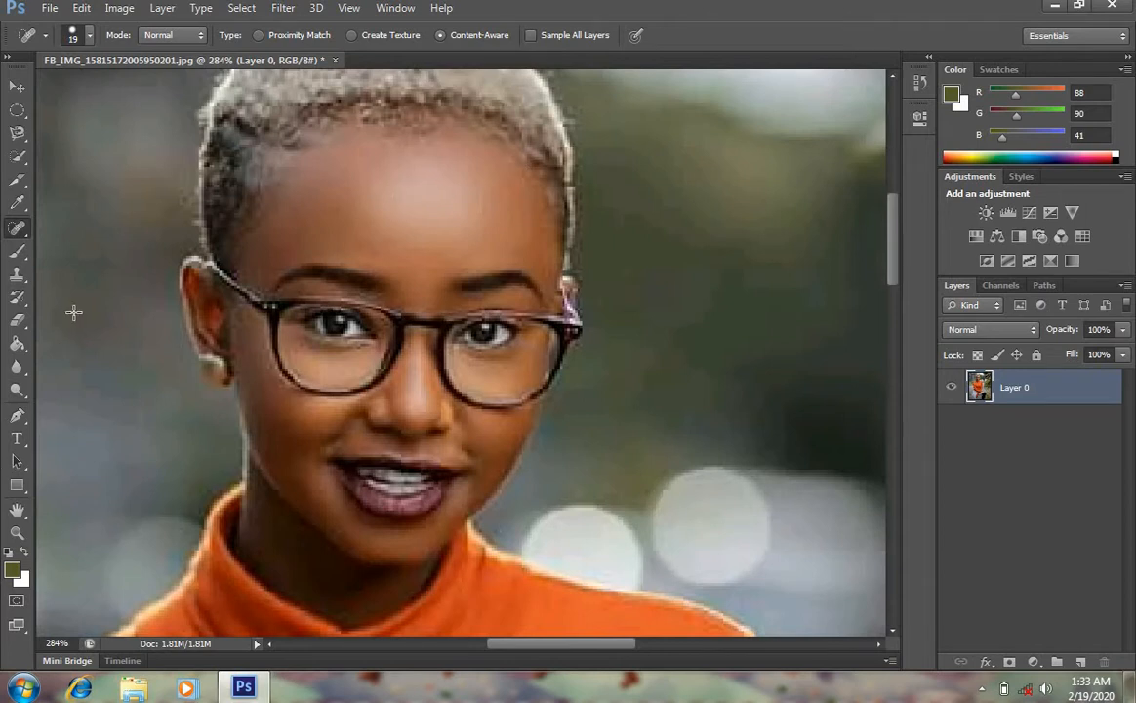
# Paint a small dot on the forehead with the Brush Tool and remove it with the Spot Healing Brush
pyautogui.click(18, 251)
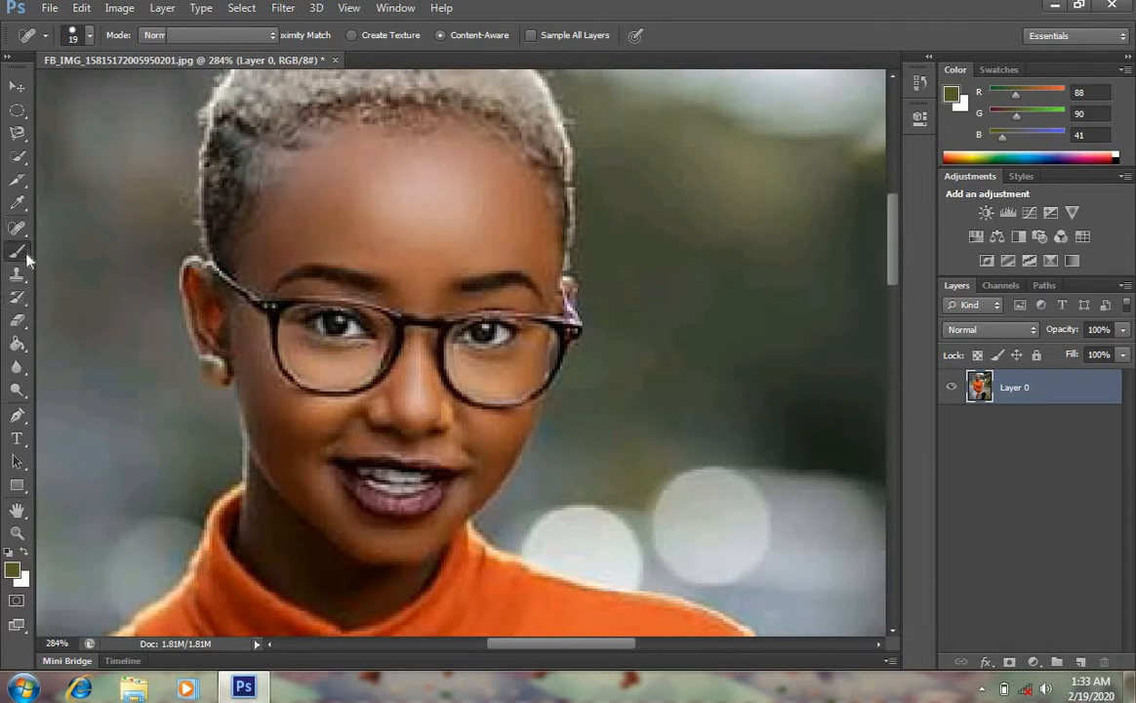
pyautogui.click(406, 206)
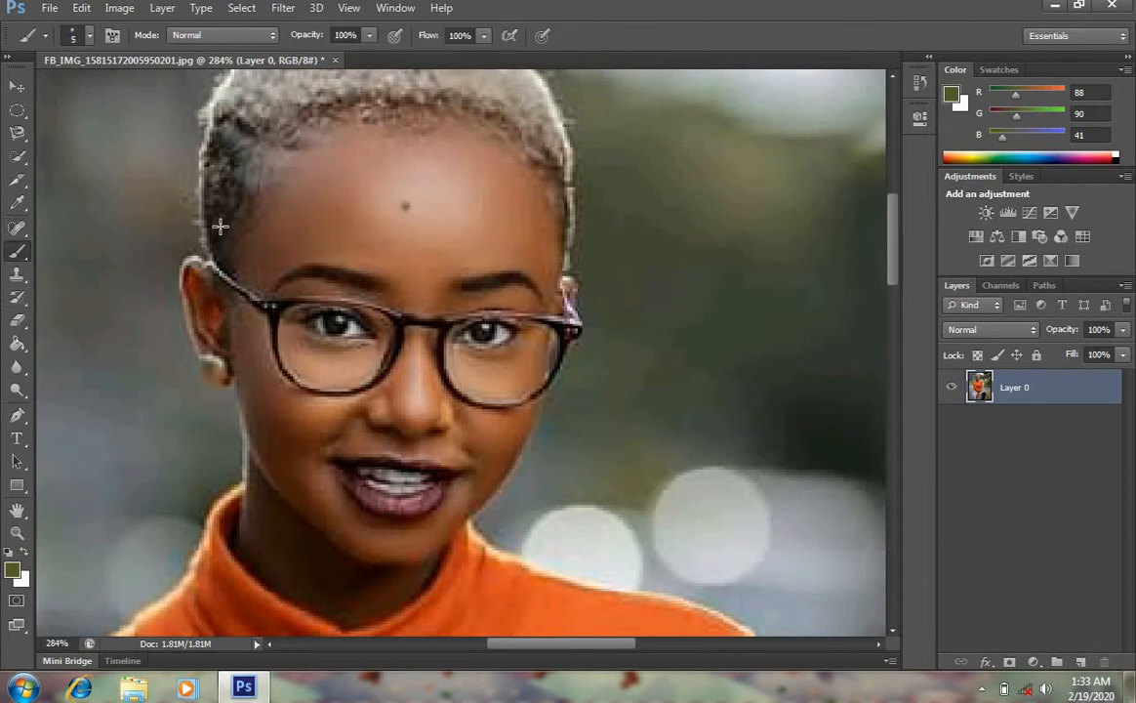
pyautogui.click(19, 228)
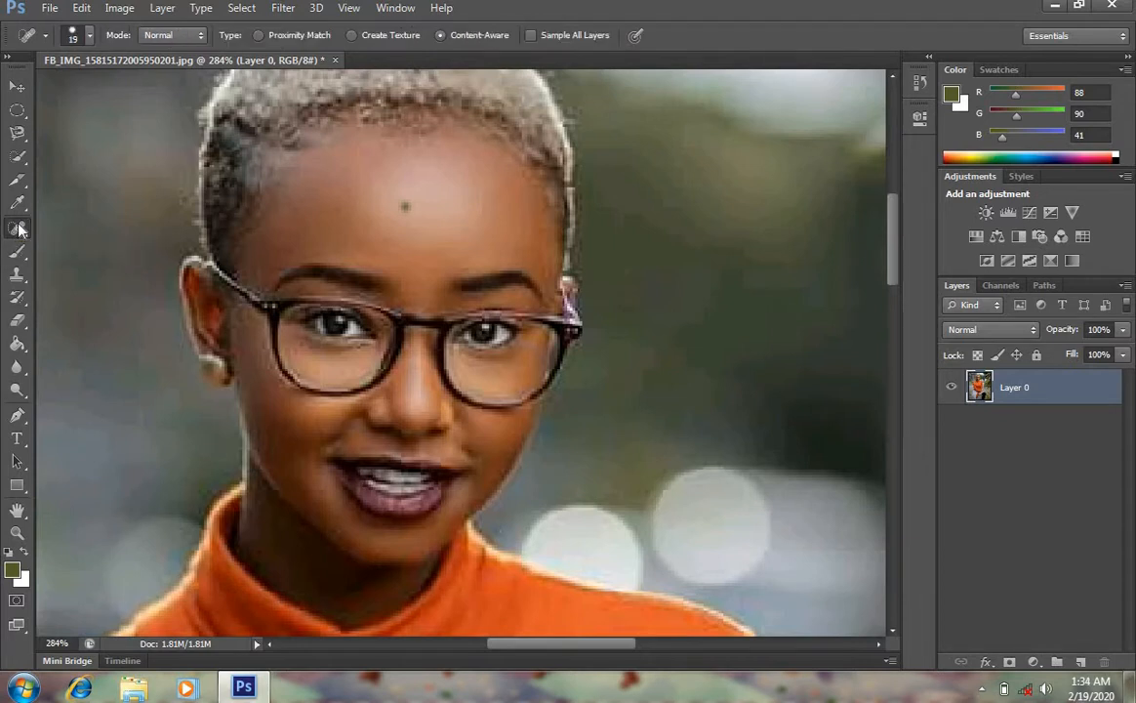
pyautogui.click(408, 209)
# Paint a brush stroke across the forehead with the Brush Tool and undo it
pyautogui.rightClick(25, 236)
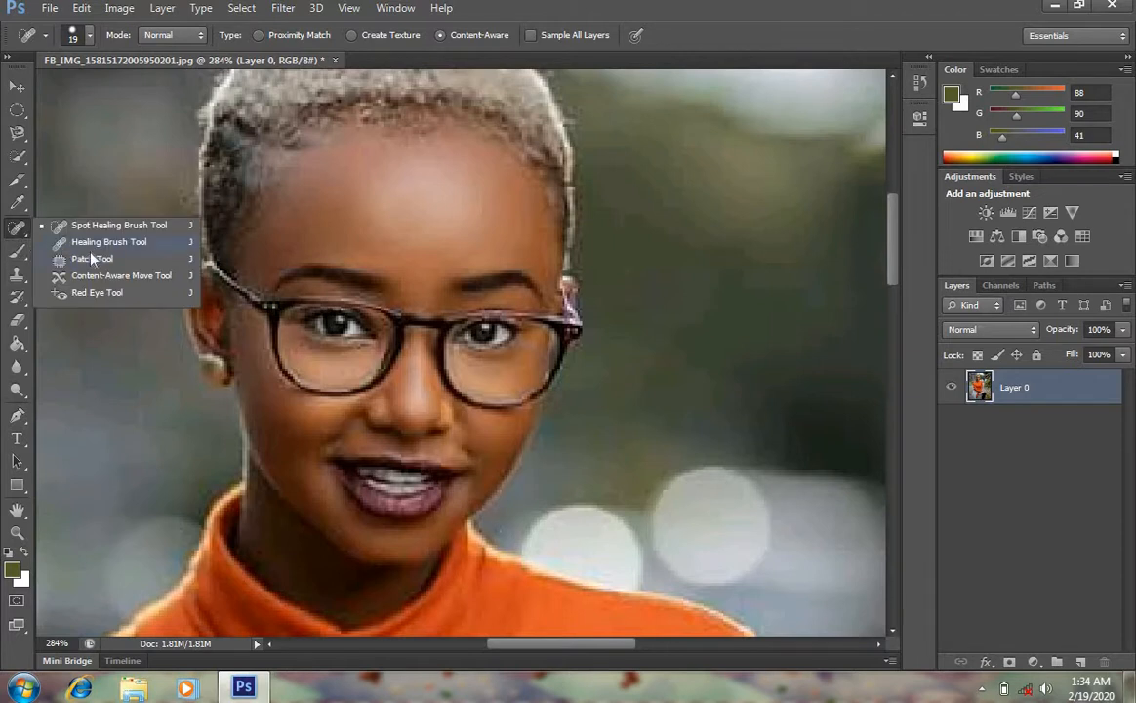
pyautogui.click(16, 252)
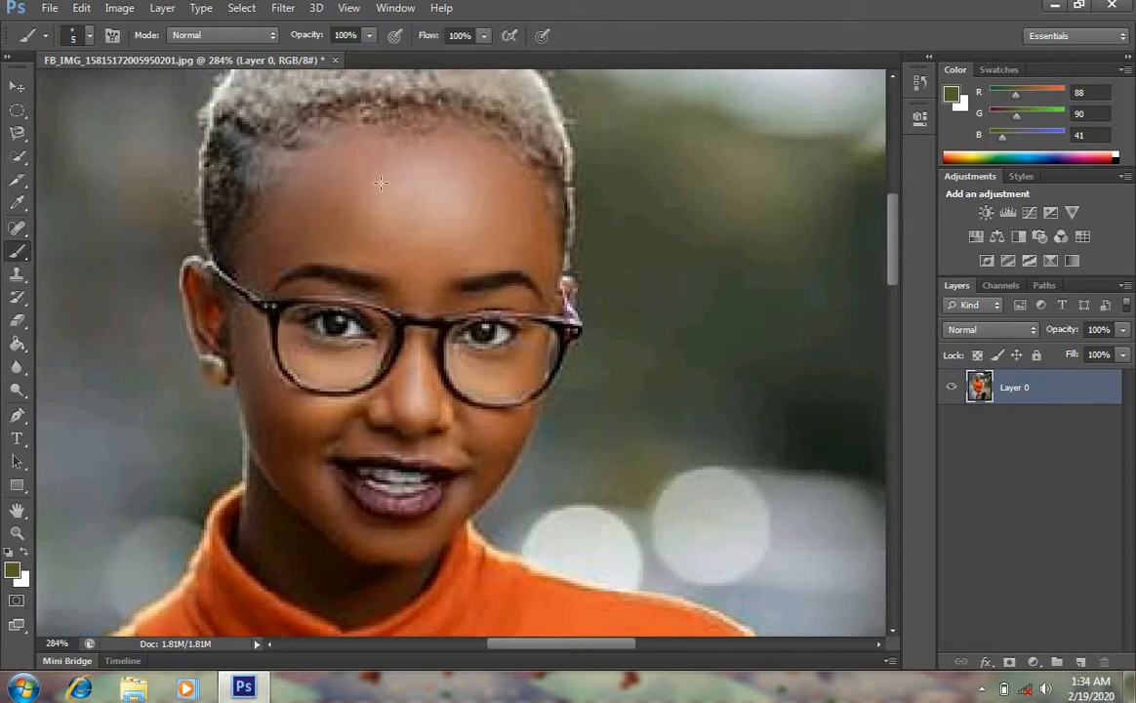
pyautogui.moveTo(363, 185)
pyautogui.mouseDown()
pyautogui.moveTo(489, 186)
pyautogui.moveTo(536, 156)
pyautogui.moveTo(468, 163)
pyautogui.moveTo(420, 178)
pyautogui.mouseUp()
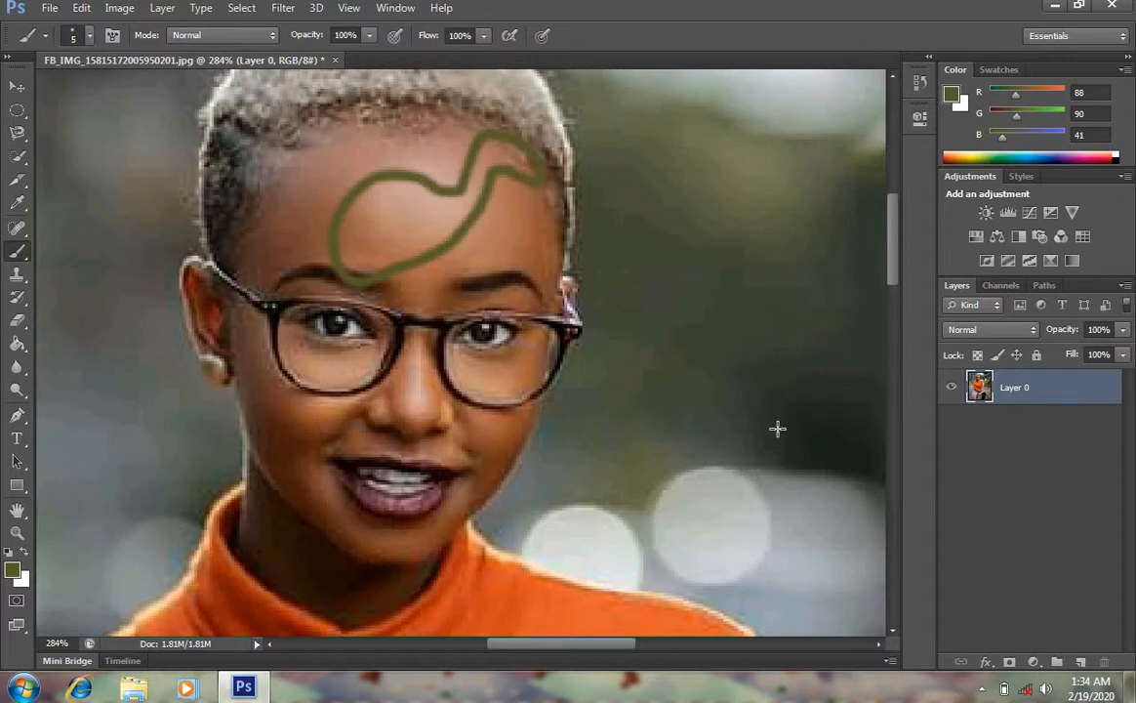
pyautogui.hotkey('ctrl', 'z')
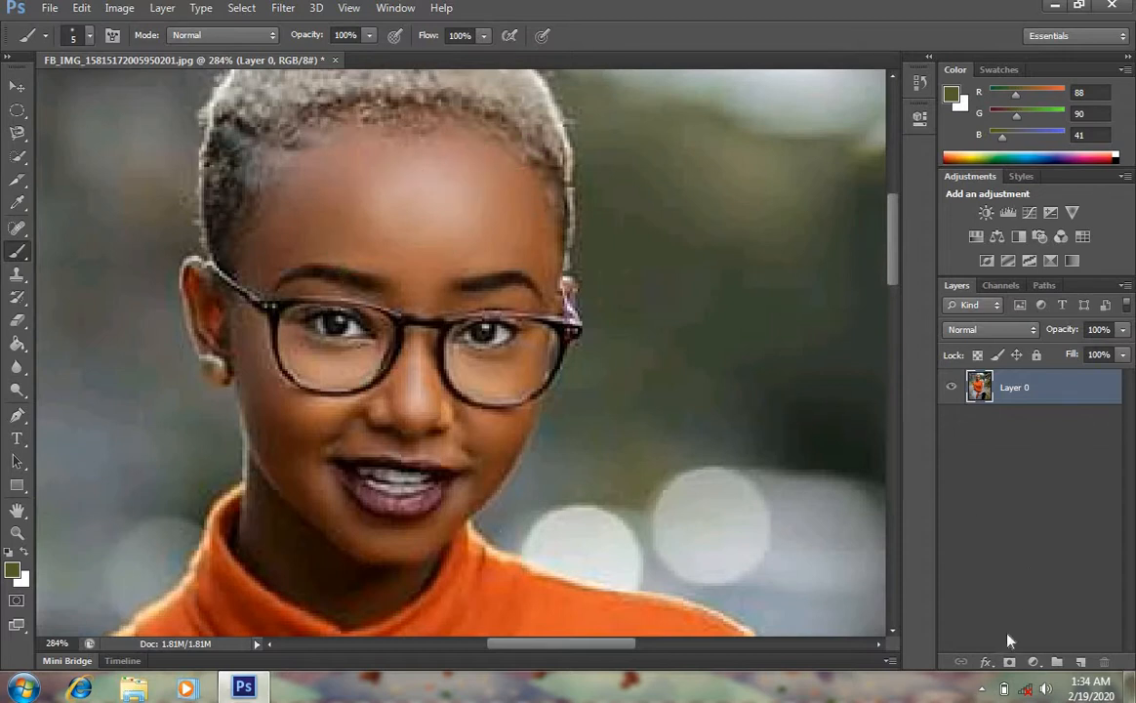
# Add a new empty layer and paint a brush outline around the face on it, then undo the stroke
pyautogui.click(1081, 663)
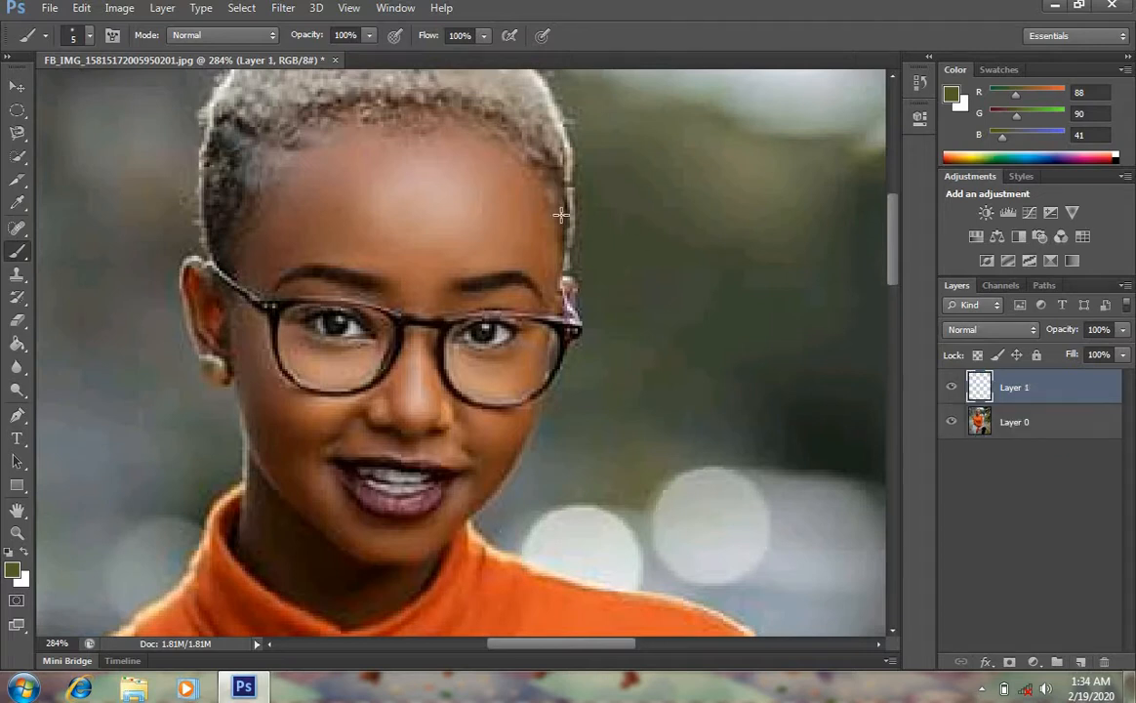
pyautogui.moveTo(570, 218)
pyautogui.mouseDown()
pyautogui.moveTo(557, 146)
pyautogui.moveTo(507, 105)
pyautogui.moveTo(334, 95)
pyautogui.moveTo(262, 155)
pyautogui.moveTo(233, 210)
pyautogui.moveTo(223, 269)
pyautogui.moveTo(236, 429)
pyautogui.moveTo(317, 533)
pyautogui.moveTo(393, 559)
pyautogui.moveTo(451, 538)
pyautogui.moveTo(484, 503)
pyautogui.moveTo(571, 305)
pyautogui.moveTo(569, 234)
pyautogui.mouseUp()
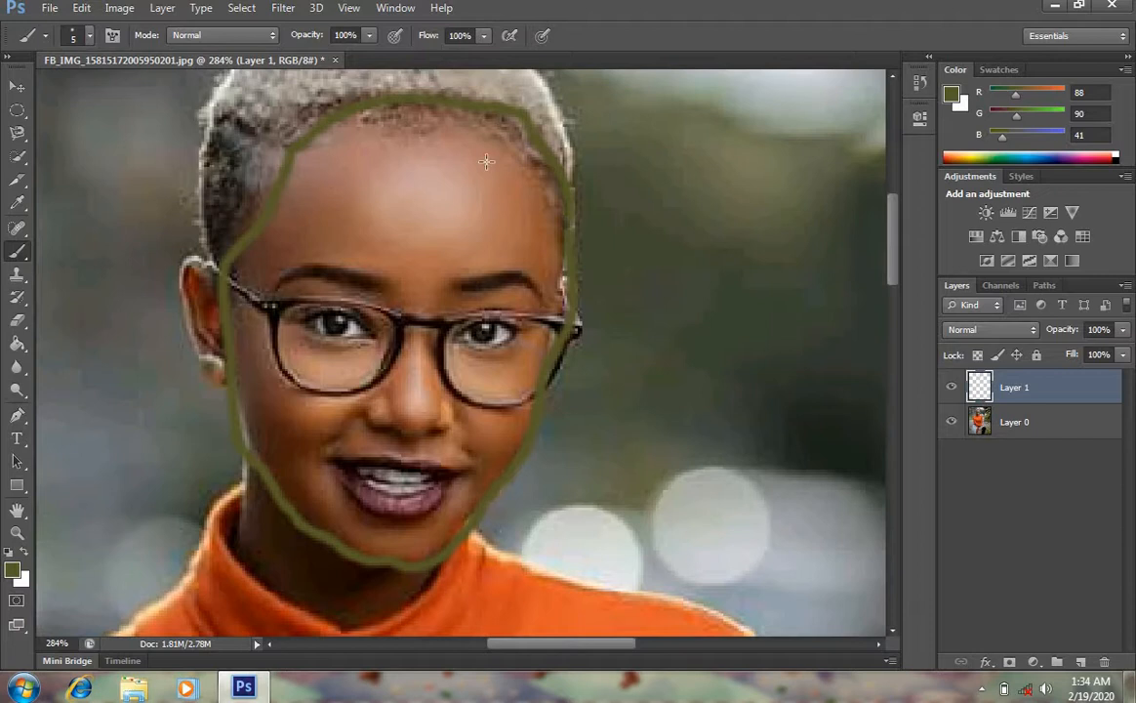
pyautogui.hotkey('ctrl', 'z')
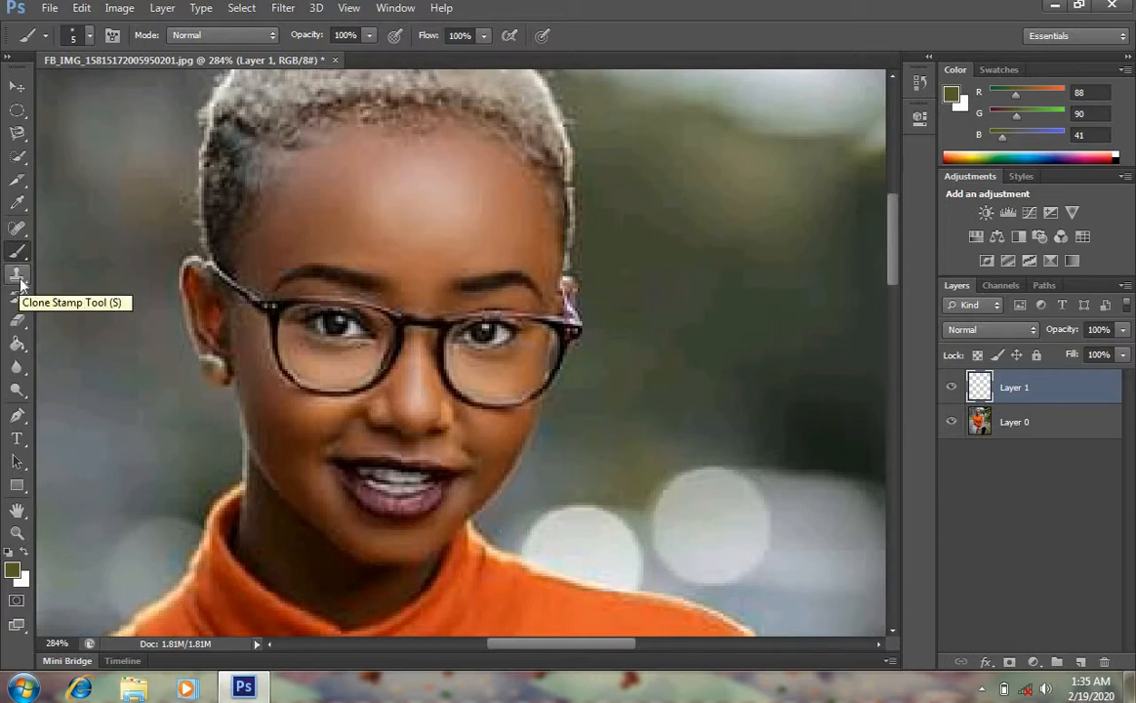
# Try to clone onto the forehead with the Clone Stamp Tool without a source point and dismiss the error
pyautogui.click(17, 275)
pyautogui.click(357, 185)
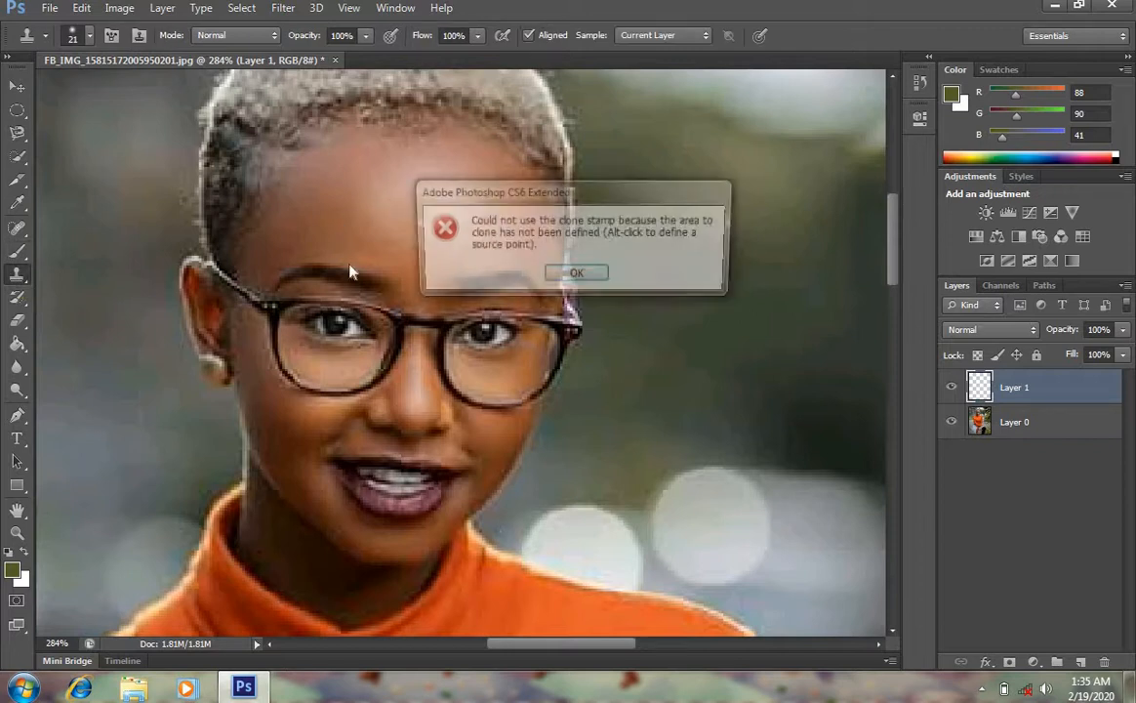
pyautogui.click(577, 276)
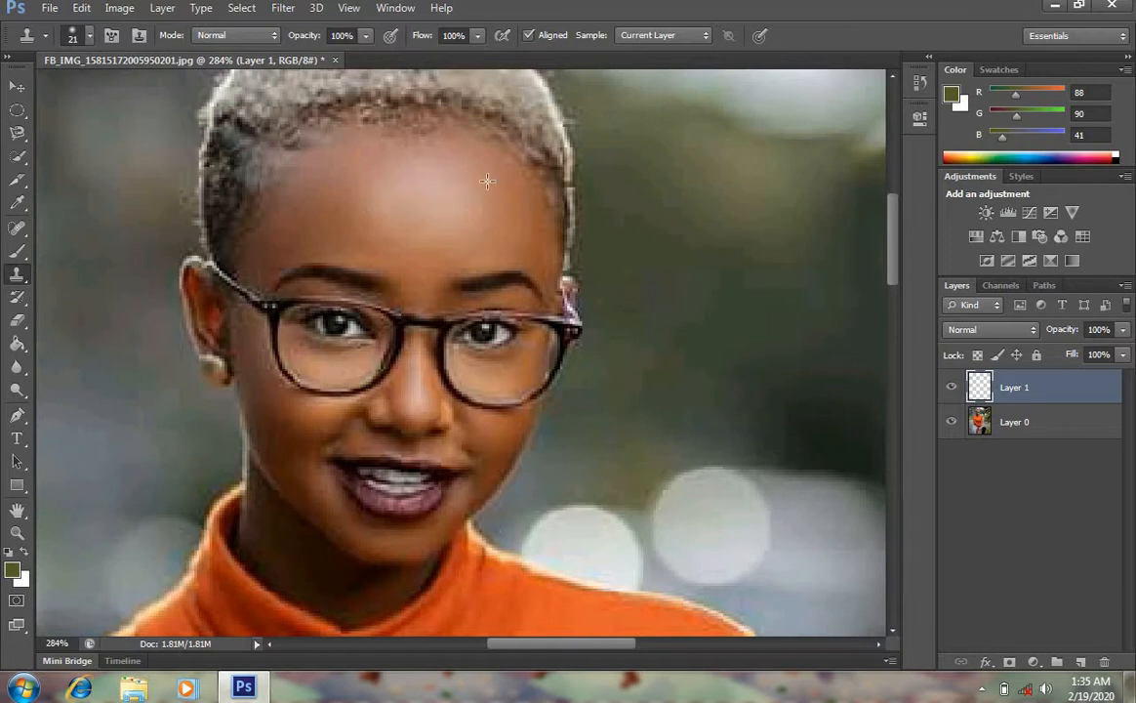
# Switch to Layer 0, clone a stroke across the forehead with the Clone Stamp Tool, and step back through history
pyautogui.click(17, 251)
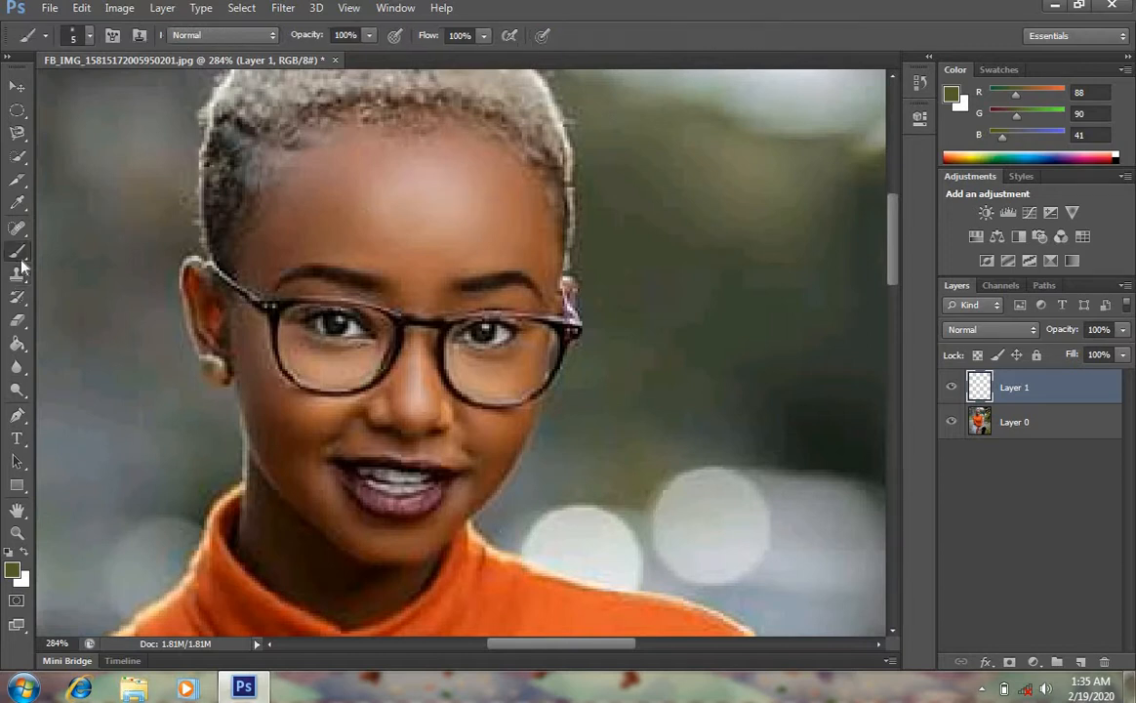
pyautogui.click(1010, 422)
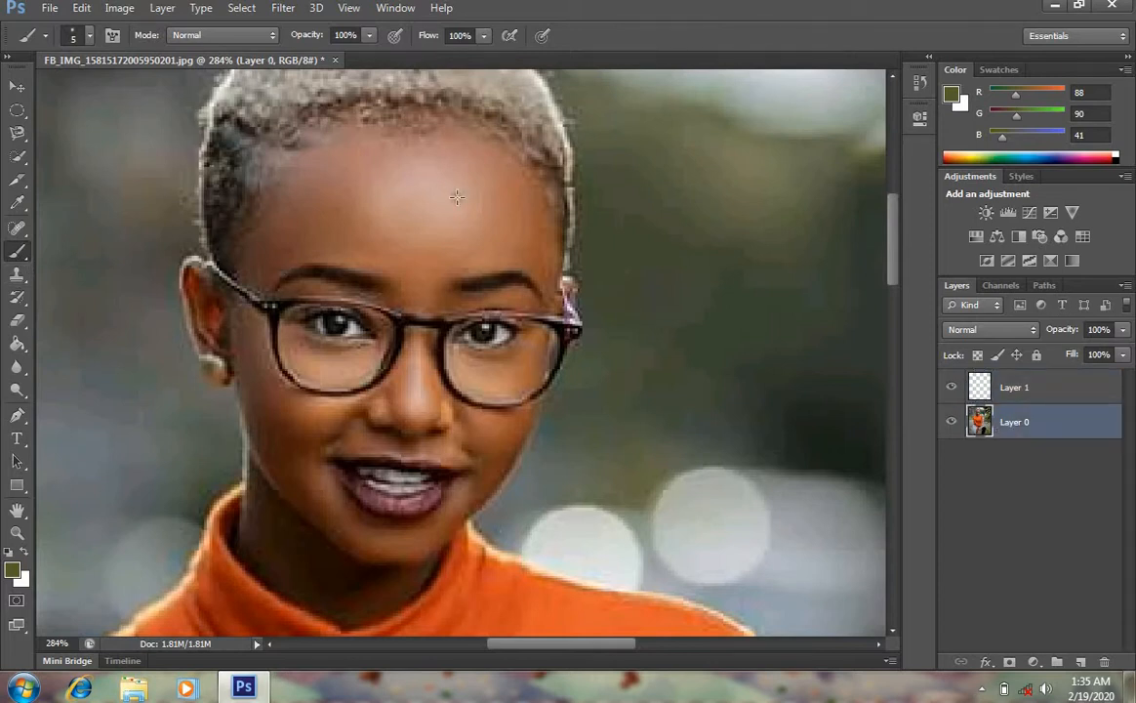
pyautogui.click(18, 277)
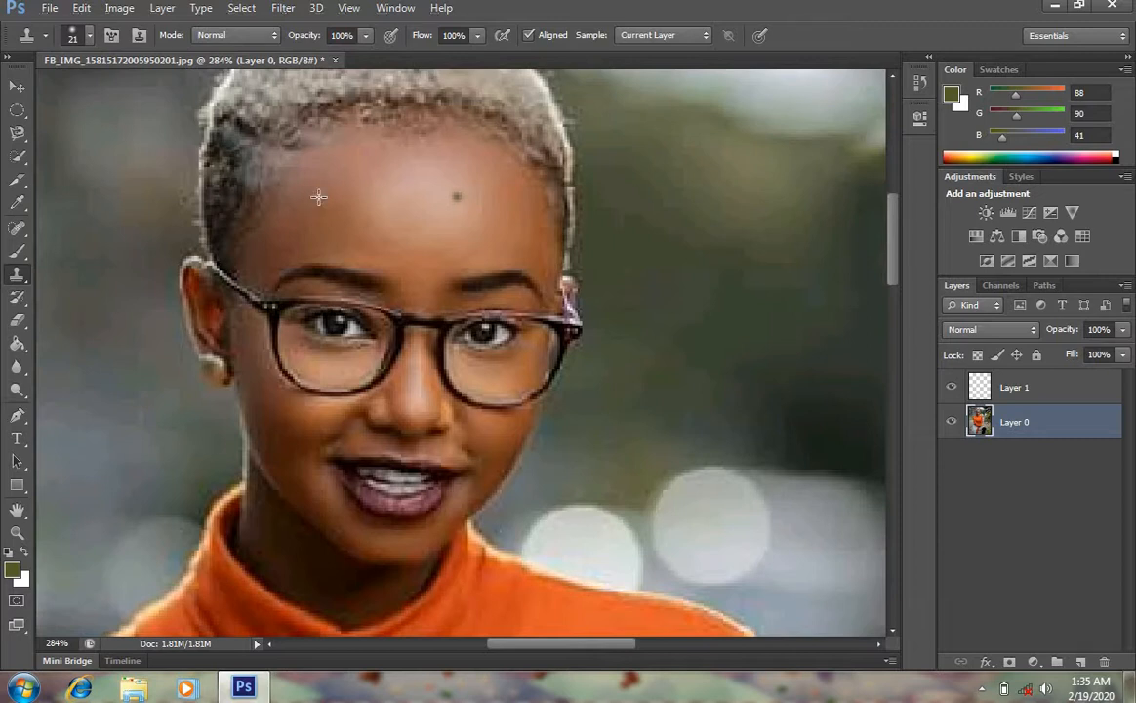
pyautogui.click(447, 193)
pyautogui.moveTo(452, 199)
pyautogui.mouseDown()
pyautogui.moveTo(496, 221)
pyautogui.moveTo(440, 232)
pyautogui.moveTo(397, 214)
pyautogui.moveTo(415, 179)
pyautogui.moveTo(469, 208)
pyautogui.moveTo(417, 196)
pyautogui.moveTo(495, 201)
pyautogui.moveTo(403, 148)
pyautogui.moveTo(340, 185)
pyautogui.moveTo(349, 167)
pyautogui.moveTo(307, 216)
pyautogui.moveTo(385, 173)
pyautogui.moveTo(340, 240)
pyautogui.moveTo(459, 229)
pyautogui.mouseUp()
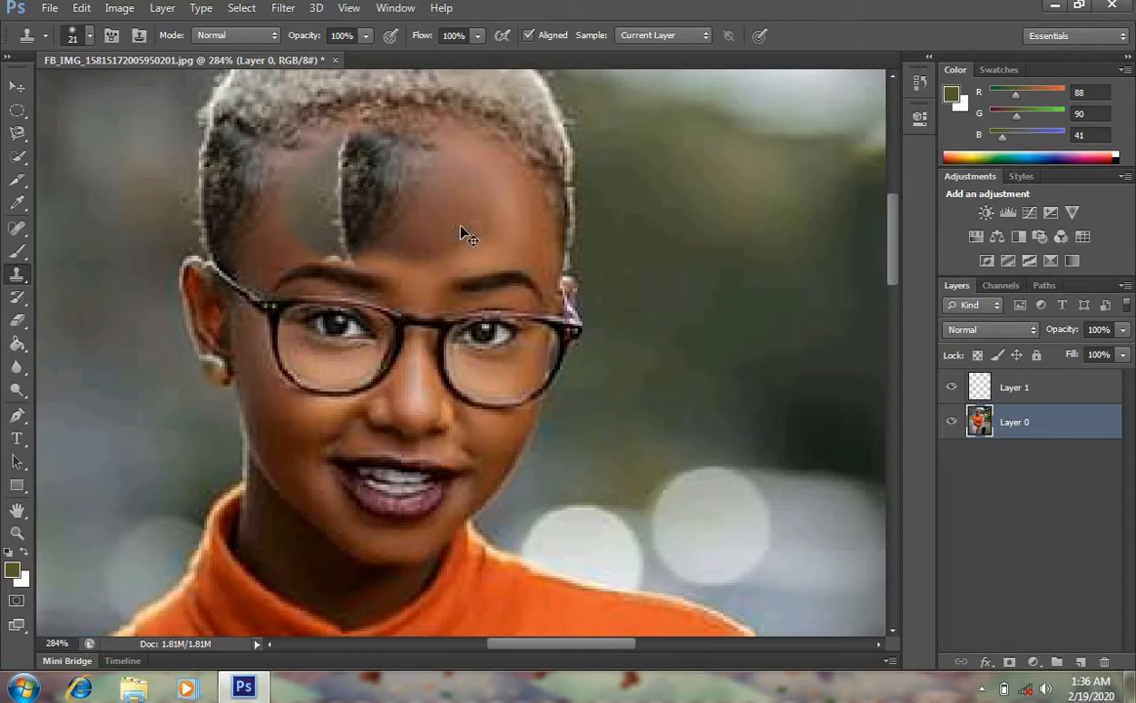
pyautogui.hotkey('ctrl', 'z')
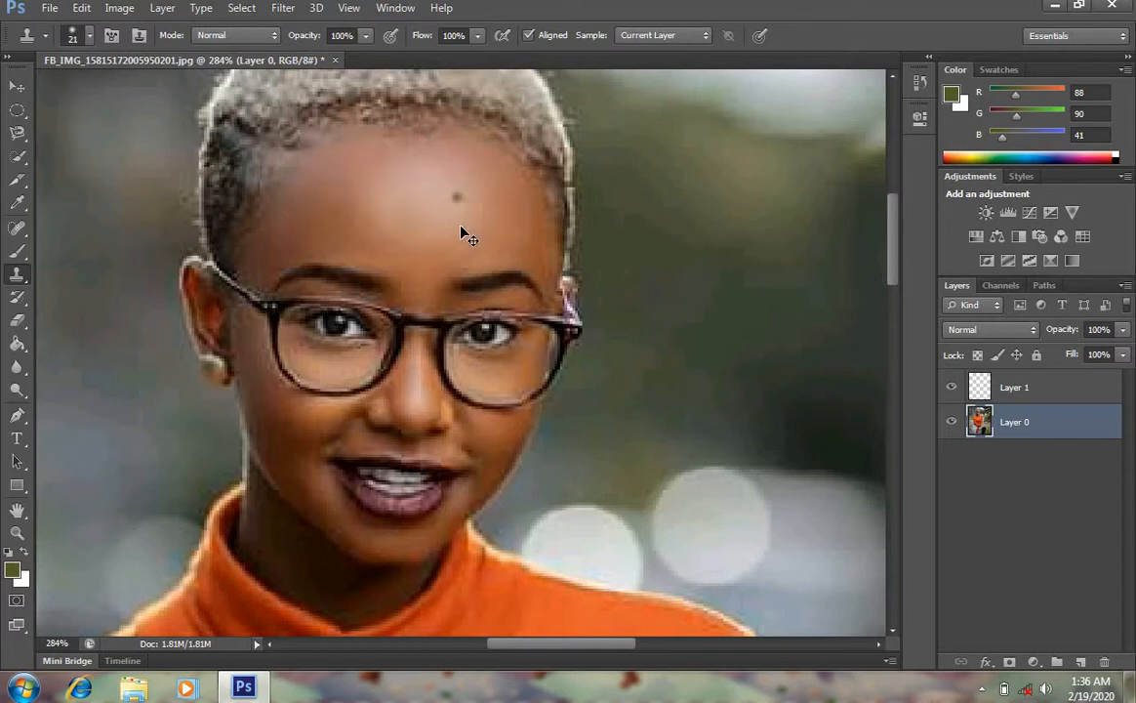
pyautogui.hotkey('ctrl', 'alt', 'z')
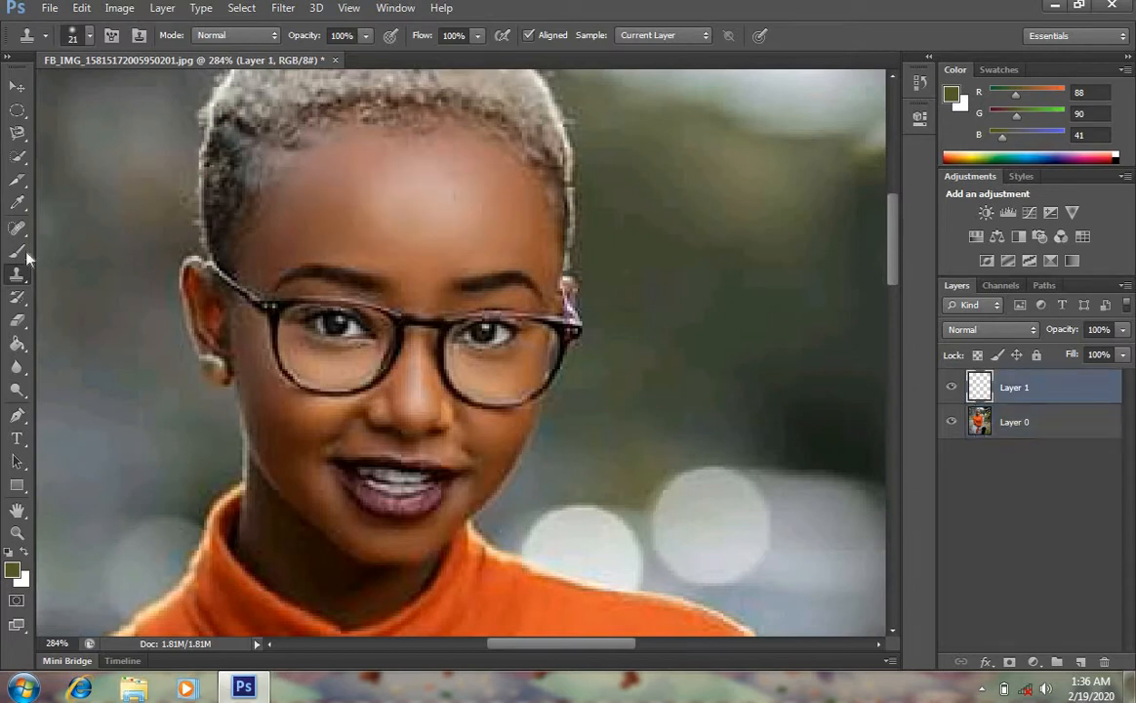
pyautogui.click(19, 277)
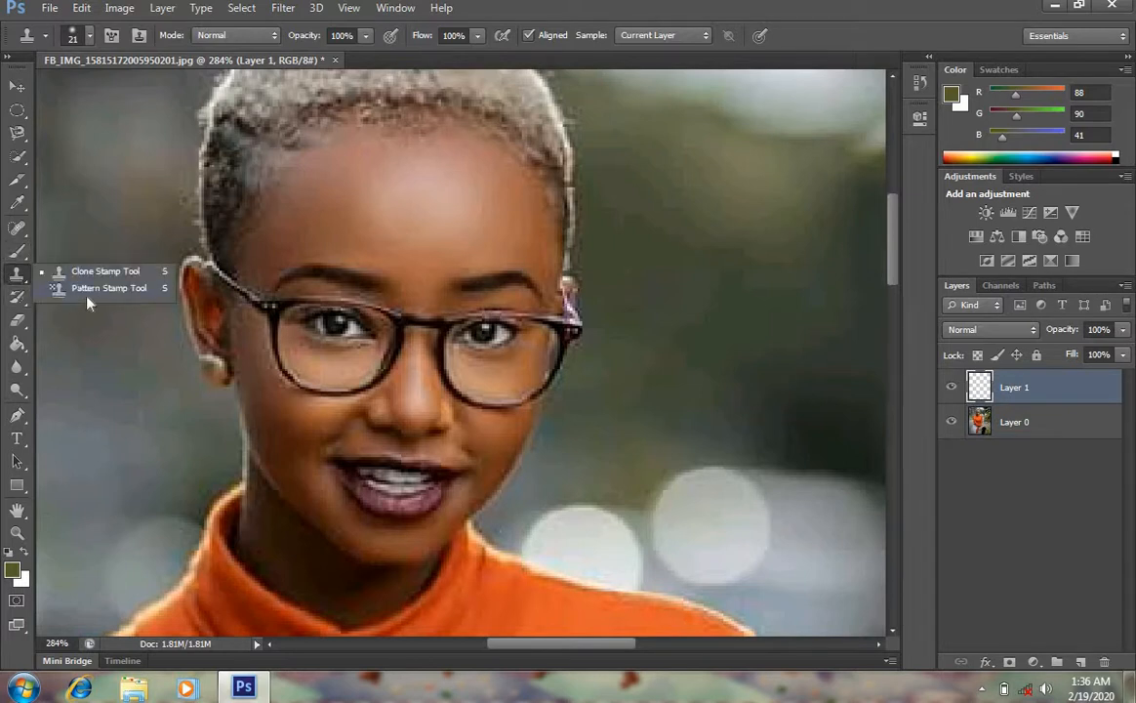
pyautogui.click(19, 296)
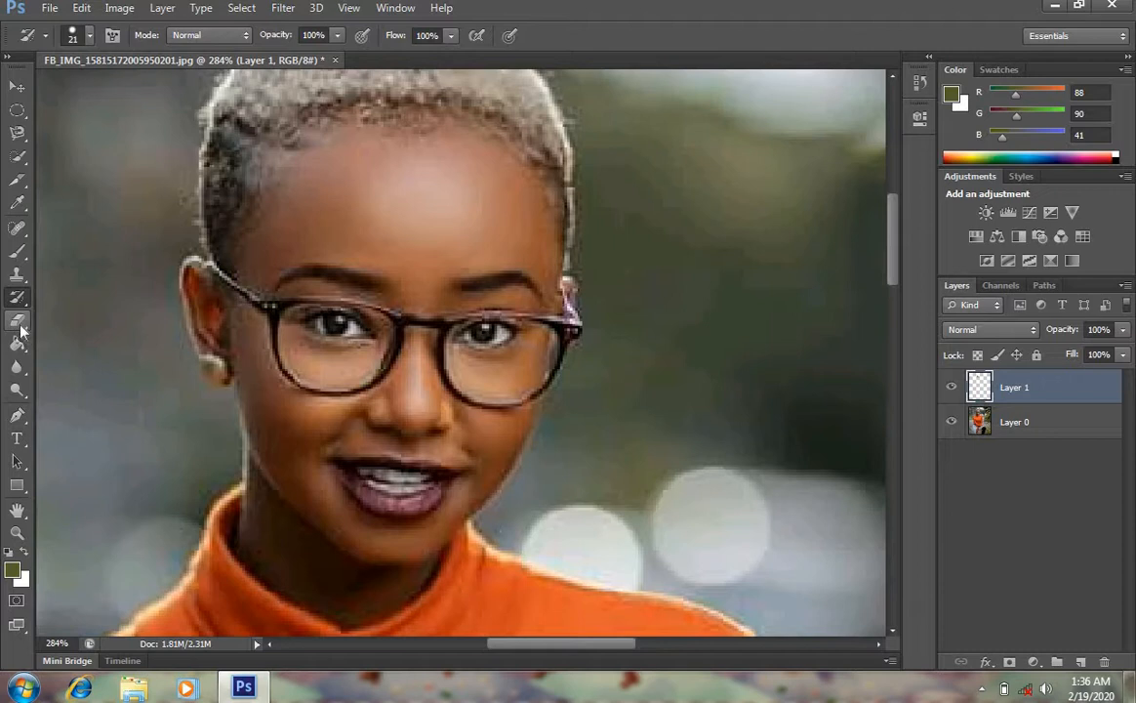
pyautogui.click(18, 322)
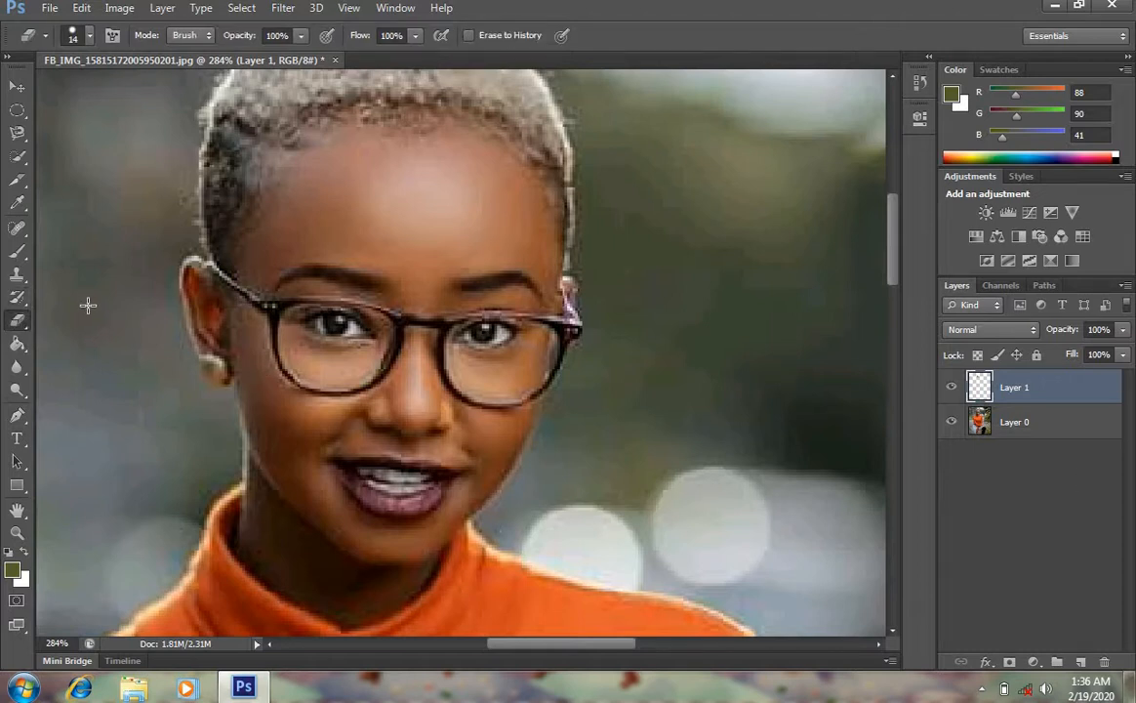
# Paint looping brush strokes over the forehead on the new layer and erase them with the Eraser Tool
pyautogui.click(18, 251)
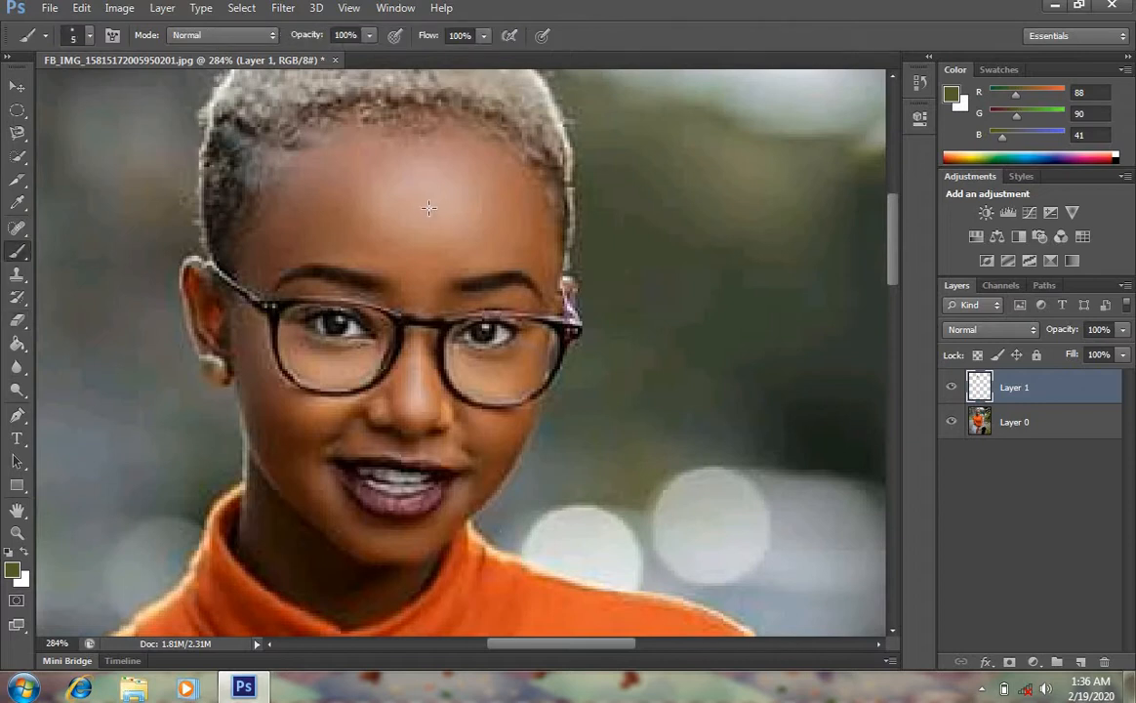
pyautogui.moveTo(429, 208)
pyautogui.mouseDown()
pyautogui.moveTo(327, 233)
pyautogui.moveTo(510, 147)
pyautogui.moveTo(310, 314)
pyautogui.moveTo(482, 168)
pyautogui.moveTo(375, 322)
pyautogui.moveTo(290, 335)
pyautogui.mouseUp()
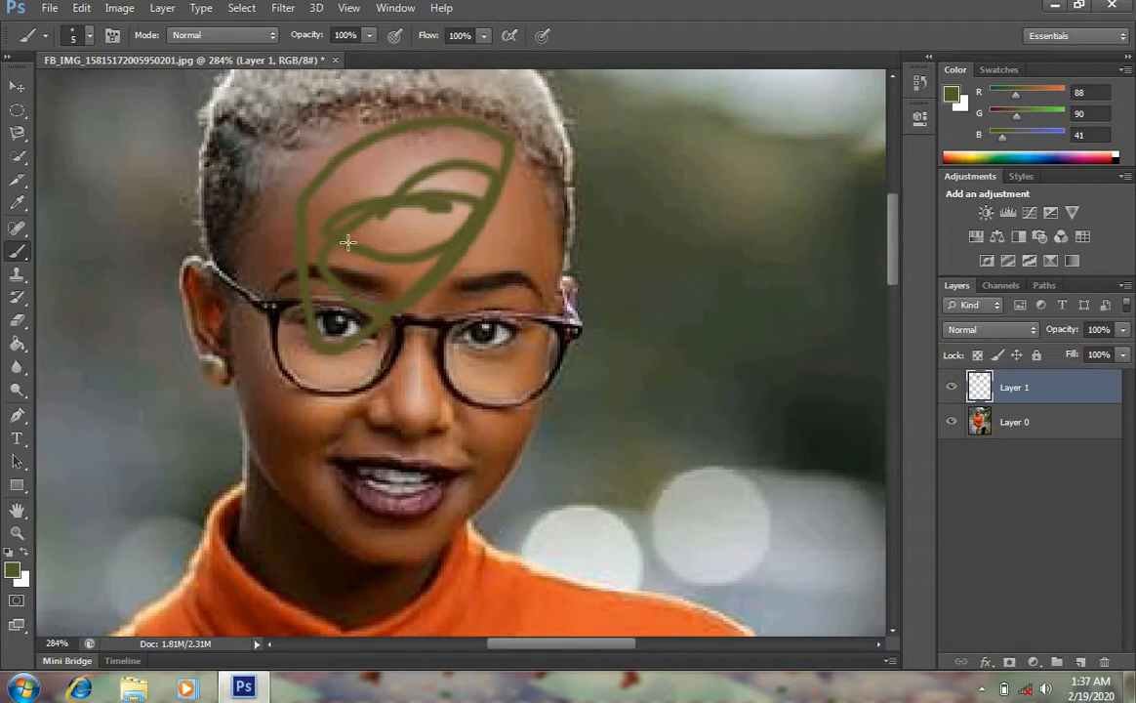
pyautogui.click(19, 321)
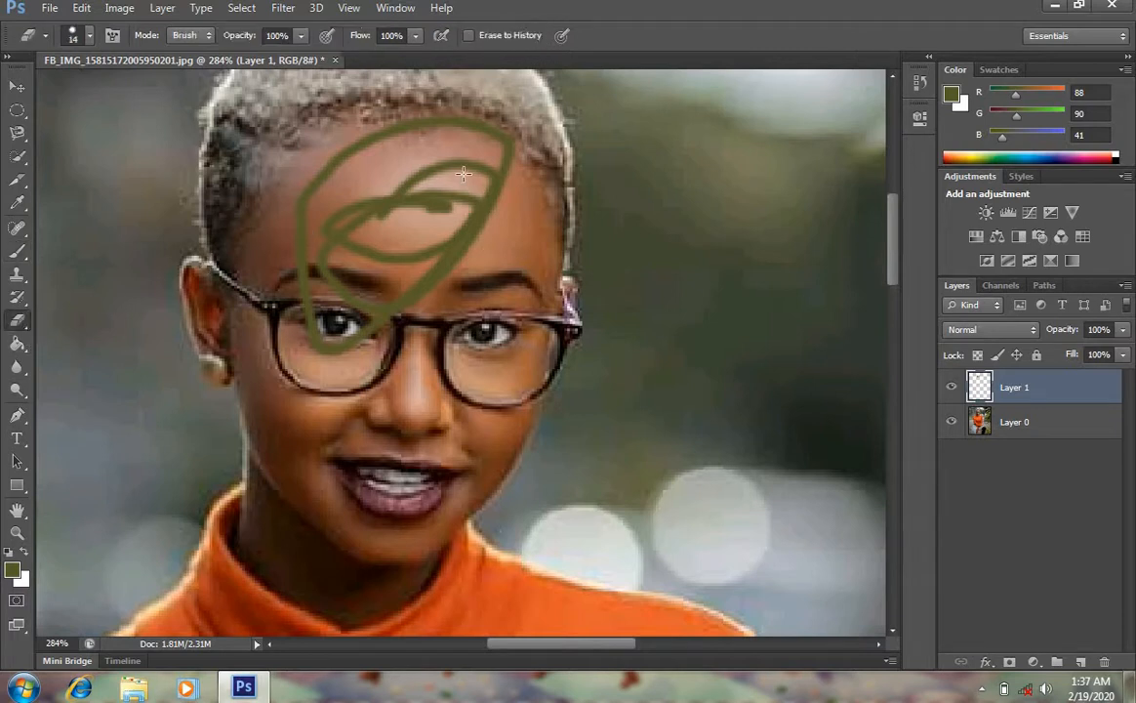
pyautogui.moveTo(363, 166)
pyautogui.mouseDown()
pyautogui.moveTo(422, 200)
pyautogui.moveTo(362, 342)
pyautogui.moveTo(343, 343)
pyautogui.moveTo(353, 224)
pyautogui.moveTo(383, 145)
pyautogui.moveTo(439, 98)
pyautogui.moveTo(351, 182)
pyautogui.moveTo(425, 96)
pyautogui.moveTo(377, 160)
pyautogui.moveTo(478, 159)
pyautogui.moveTo(378, 463)
pyautogui.moveTo(491, 166)
pyautogui.moveTo(395, 310)
pyautogui.moveTo(225, 427)
pyautogui.moveTo(333, 313)
pyautogui.moveTo(345, 218)
pyautogui.moveTo(382, 203)
pyautogui.mouseUp()
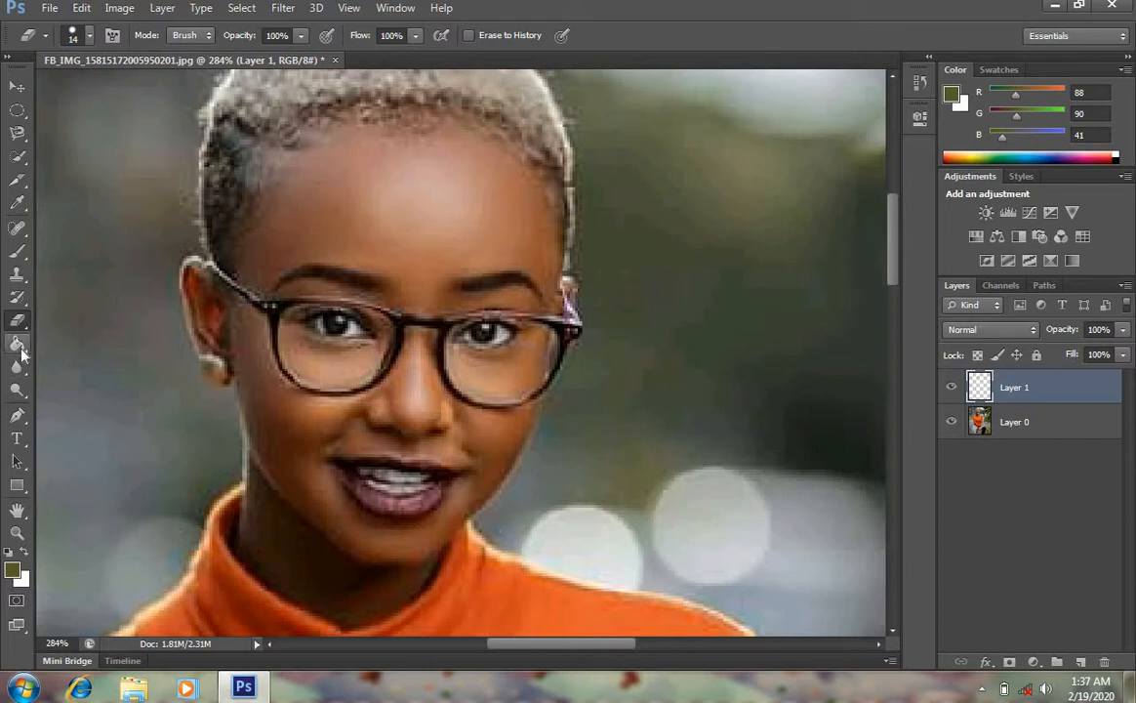
# Draw an elliptical selection over the face, fill it with the foreground colour using the Paint Bucket, then step back three history states
pyautogui.click(18, 344)
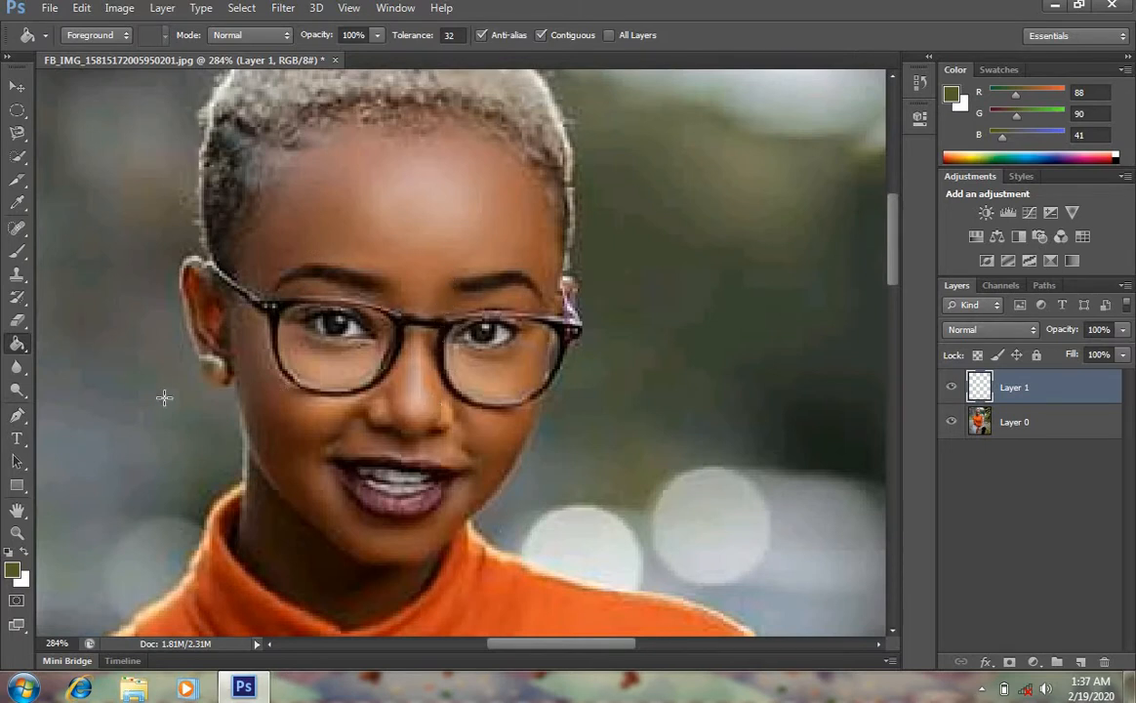
pyautogui.click(16, 110)
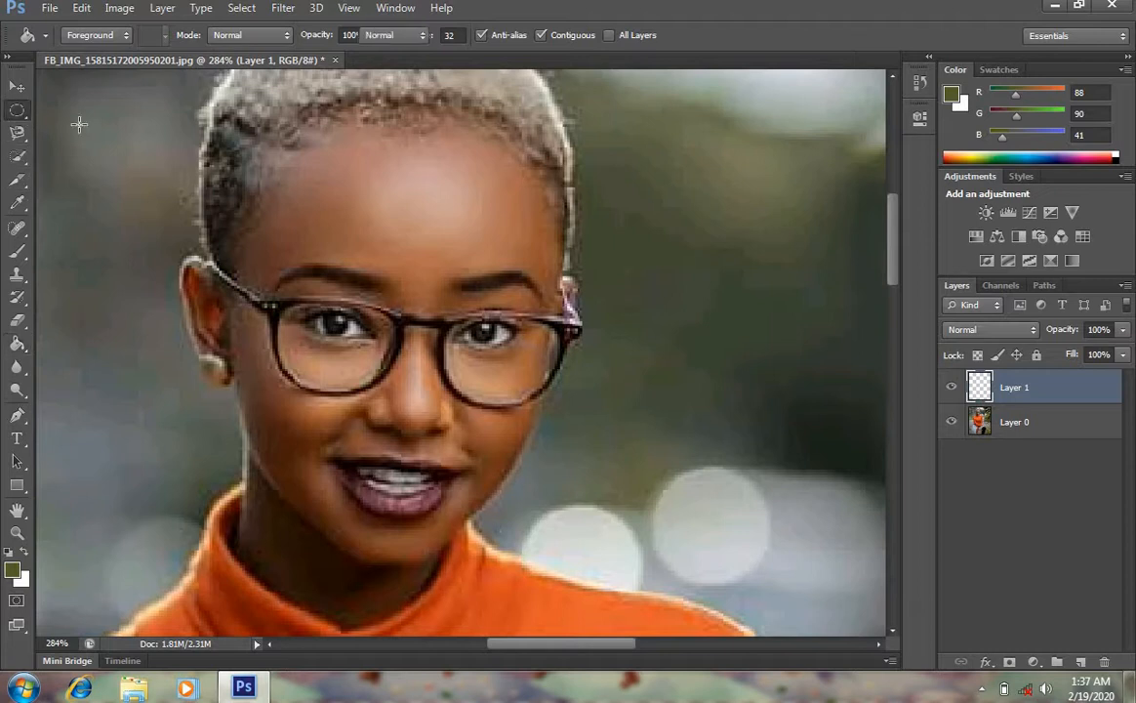
pyautogui.moveTo(251, 161); pyautogui.dragTo(507, 475)
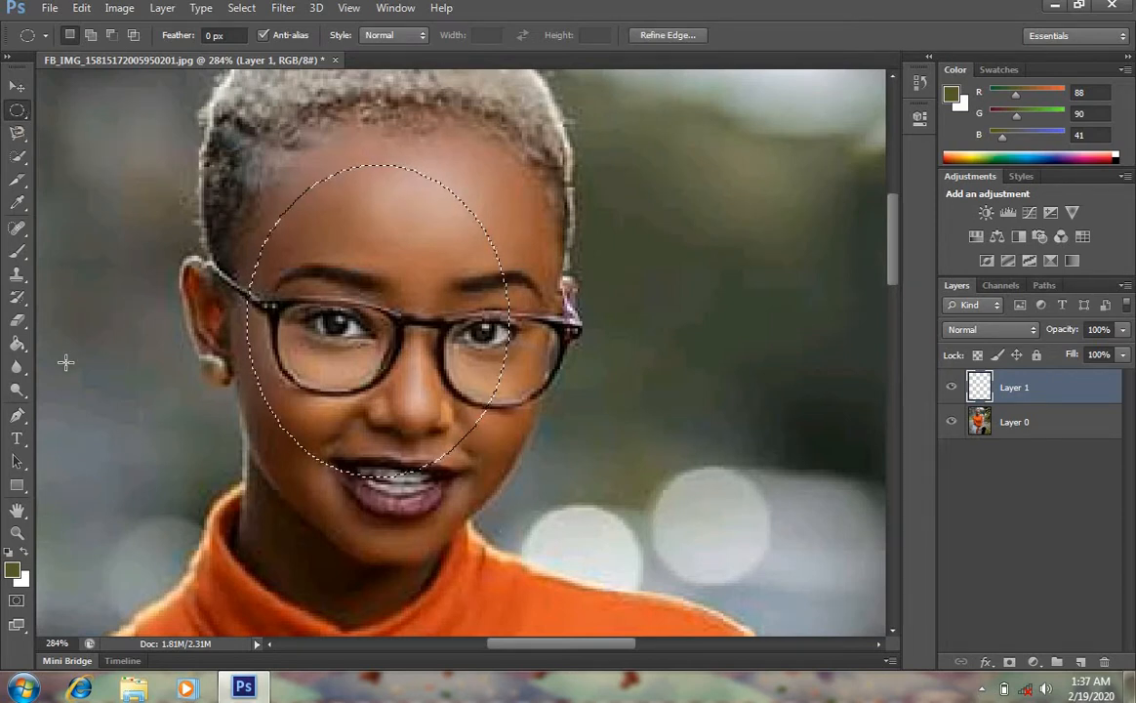
pyautogui.click(18, 344)
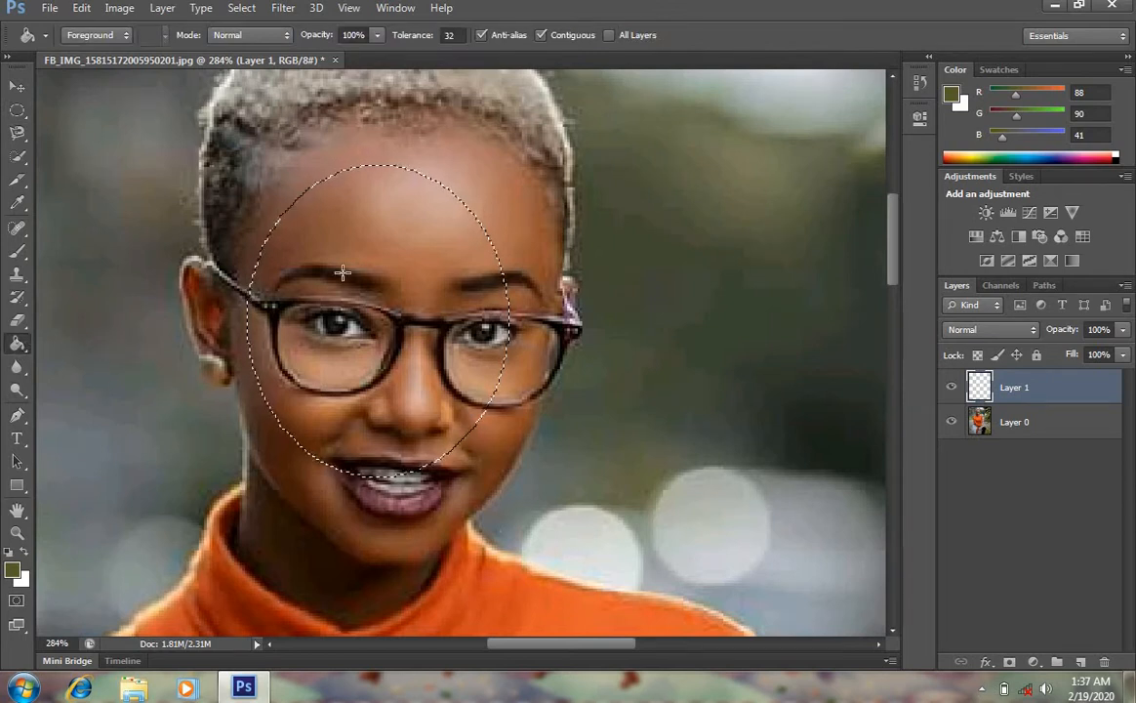
pyautogui.click(370, 240)
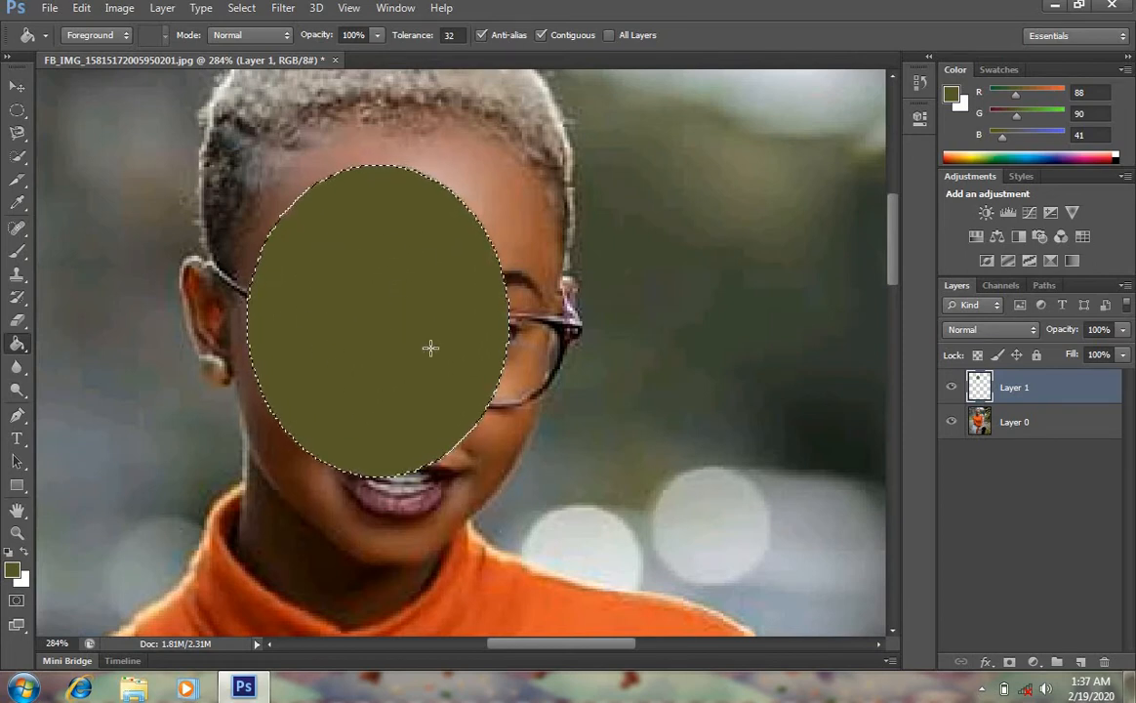
pyautogui.hotkey('ctrl', 'alt', 'z')
pyautogui.hotkey('ctrl', 'alt', 'z')
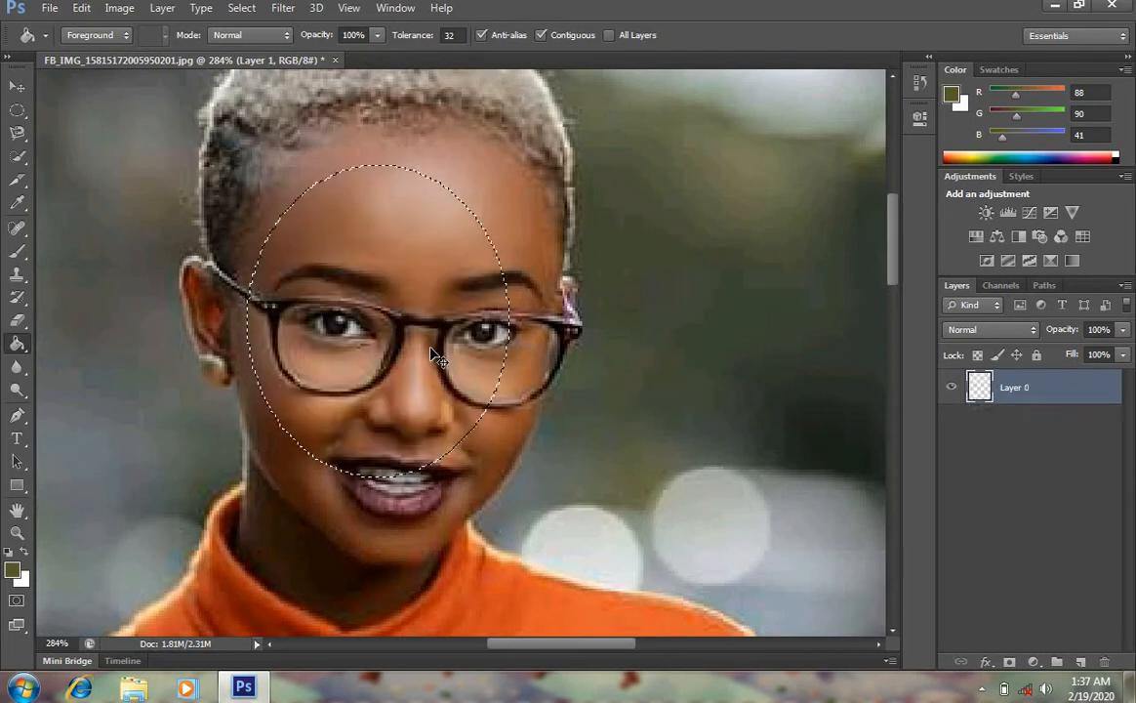
pyautogui.hotkey('ctrl', 'alt', 'z')
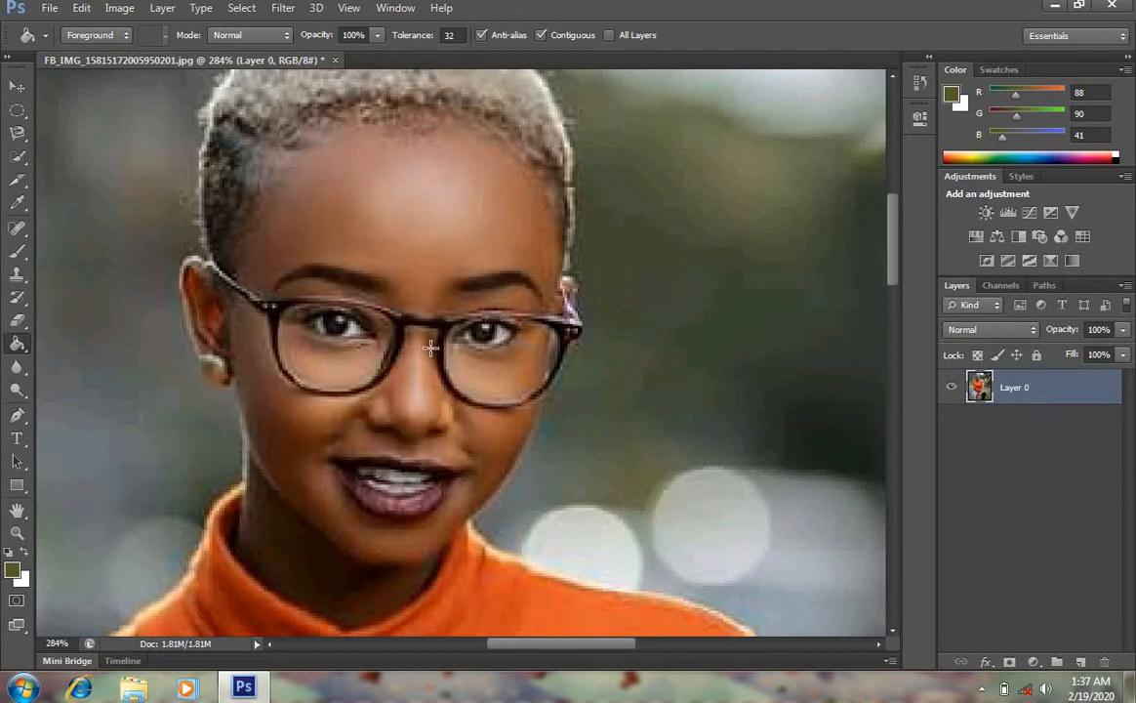
# Apply a foreground-to-white diagonal gradient across the image with the Gradient Tool, zoom out, and undo the gradient
pyautogui.rightClick(26, 354)
pyautogui.click(80, 342)
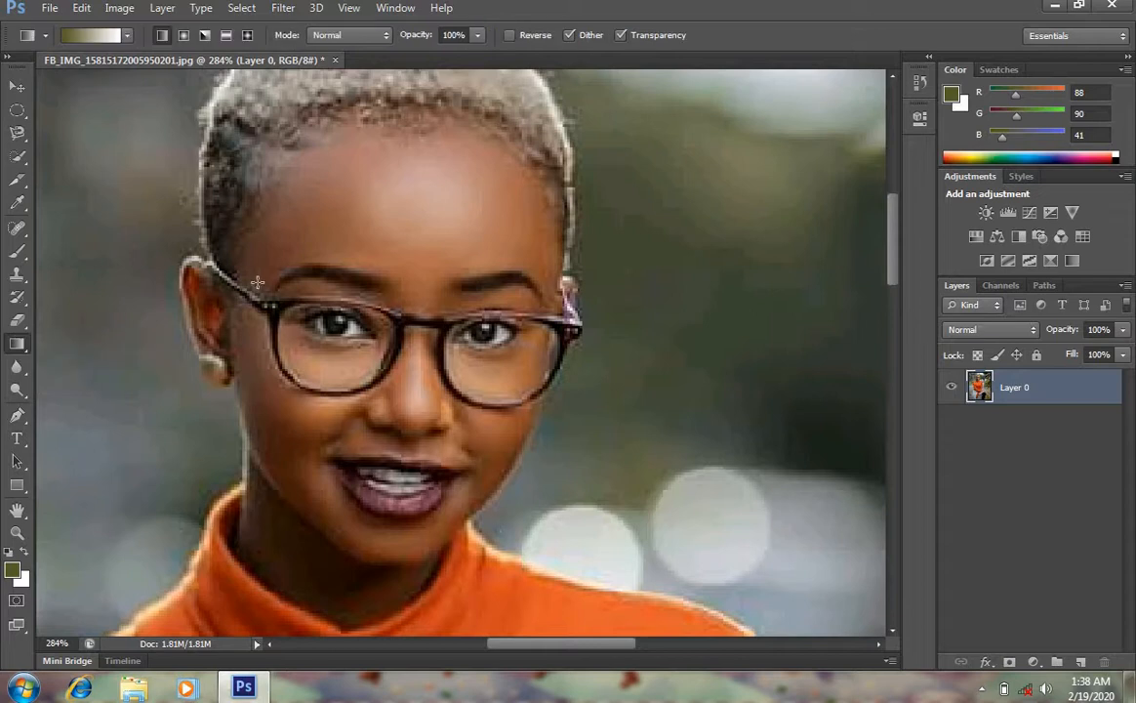
pyautogui.moveTo(433, 393); pyautogui.dragTo(748, 528)
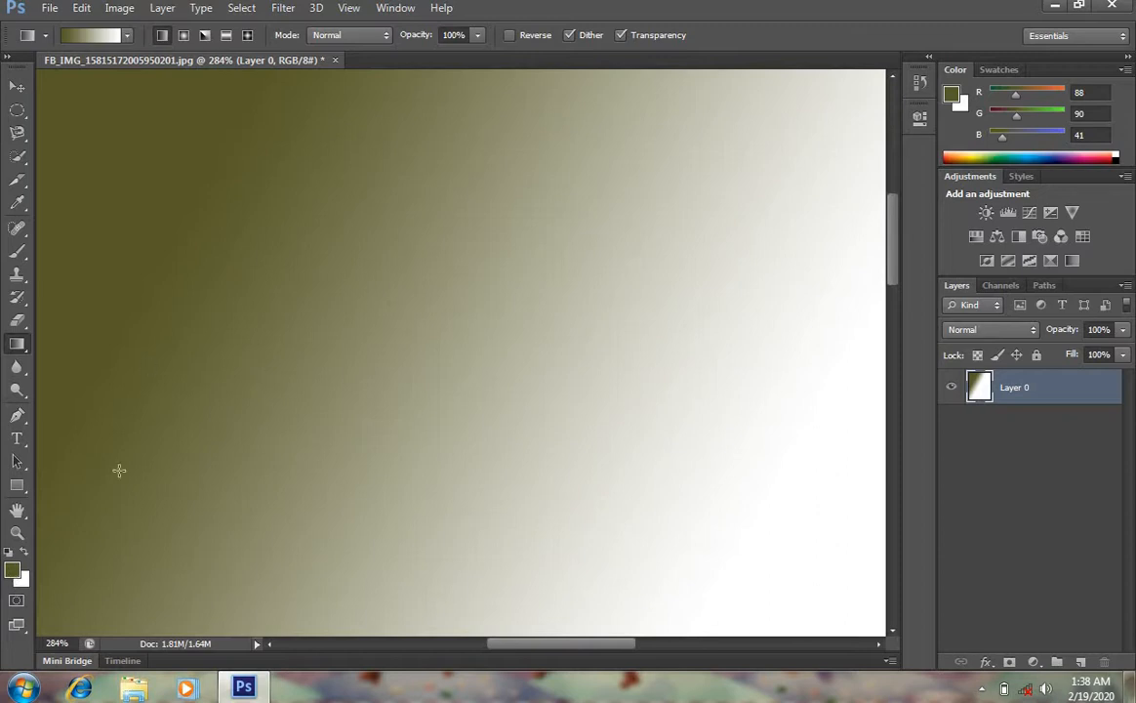
pyautogui.click(16, 532)
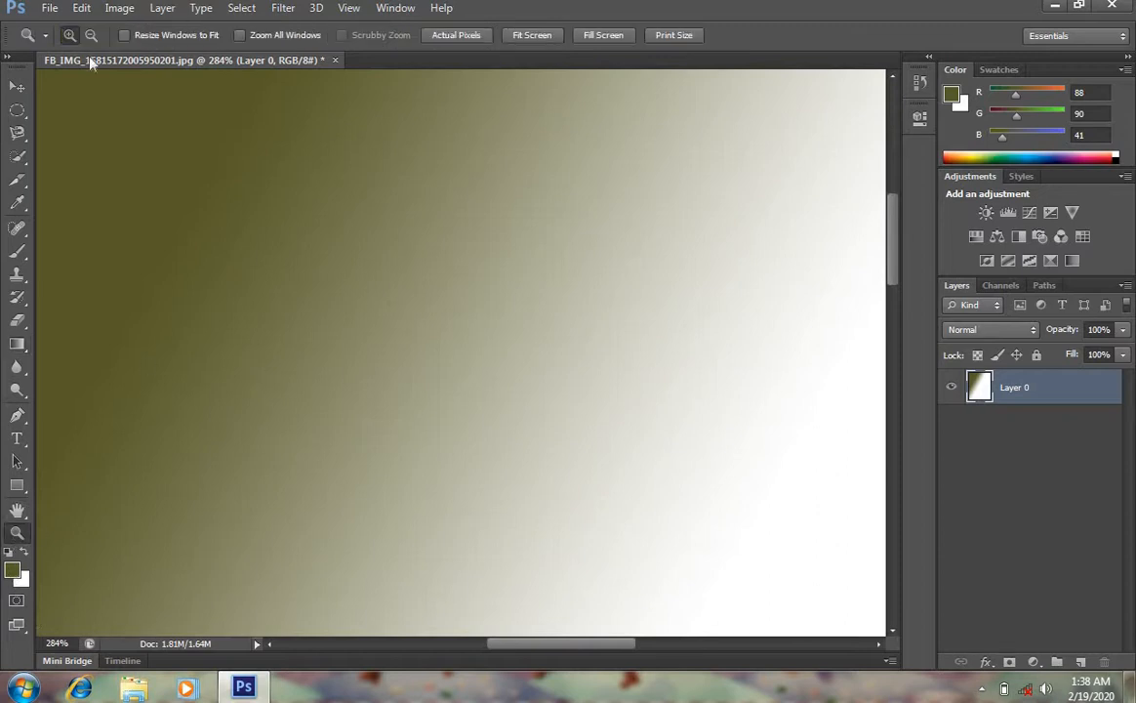
pyautogui.click(91, 37)
pyautogui.click(292, 255)
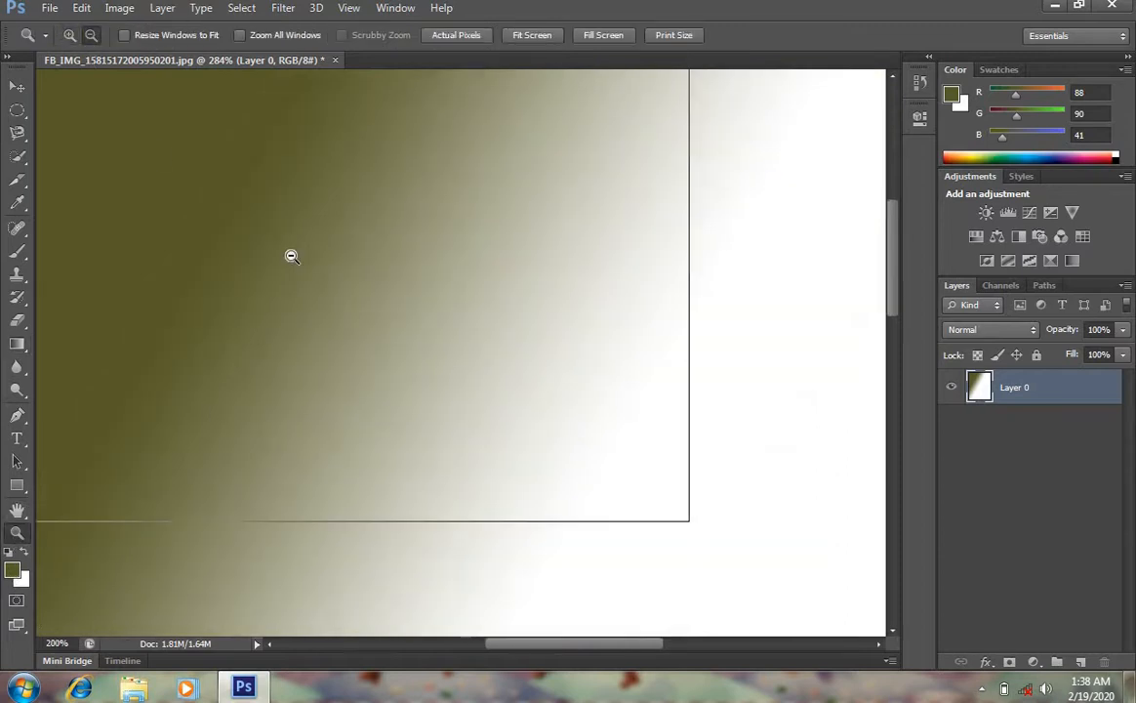
pyautogui.click(292, 256)
pyautogui.click(291, 256)
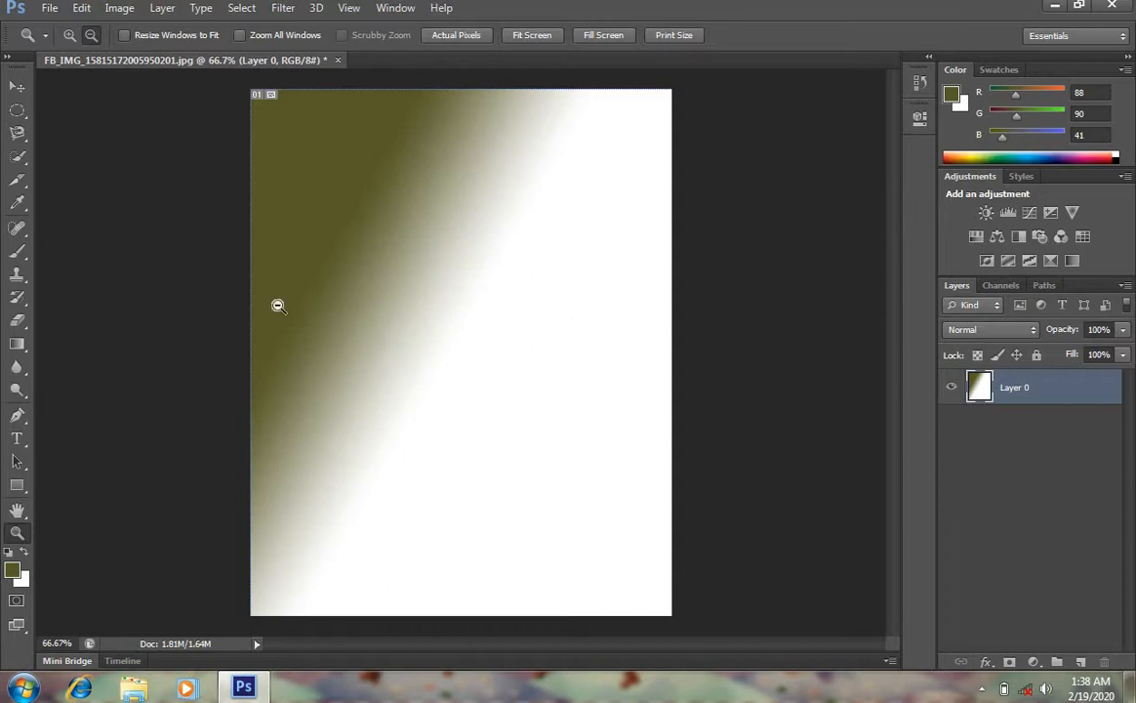
pyautogui.hotkey('ctrl', 'z')
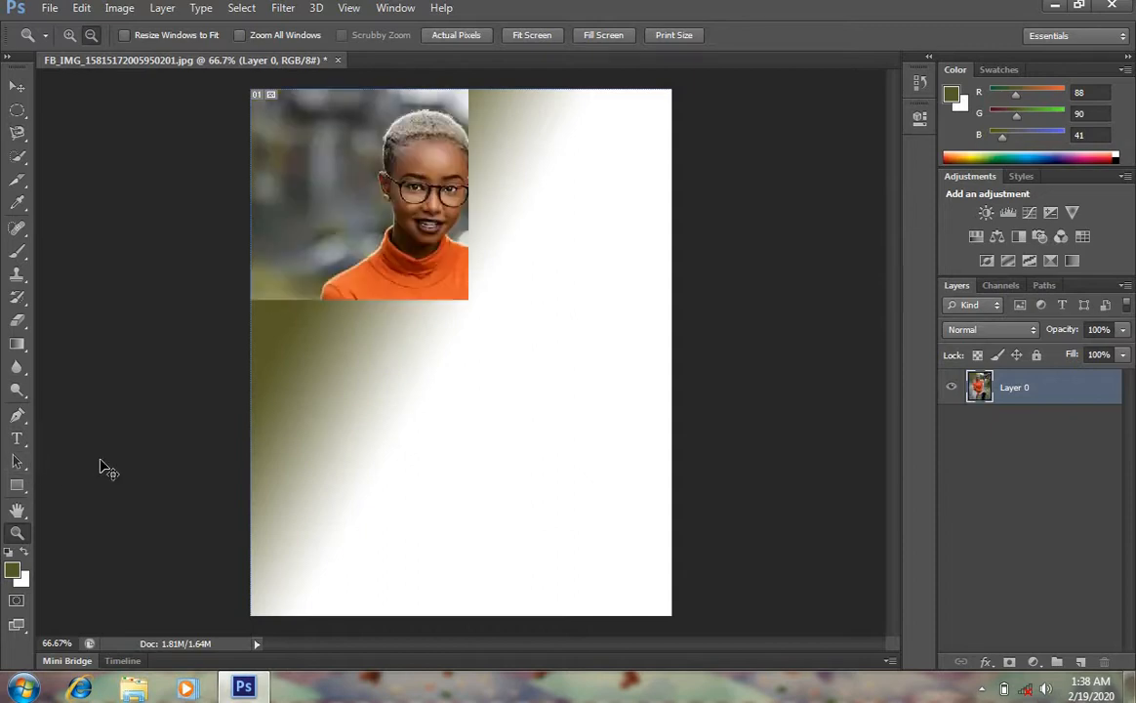
# Select the Blur Tool, zoom in on the upper body, and set the brush size to 62 px
pyautogui.click(22, 373)
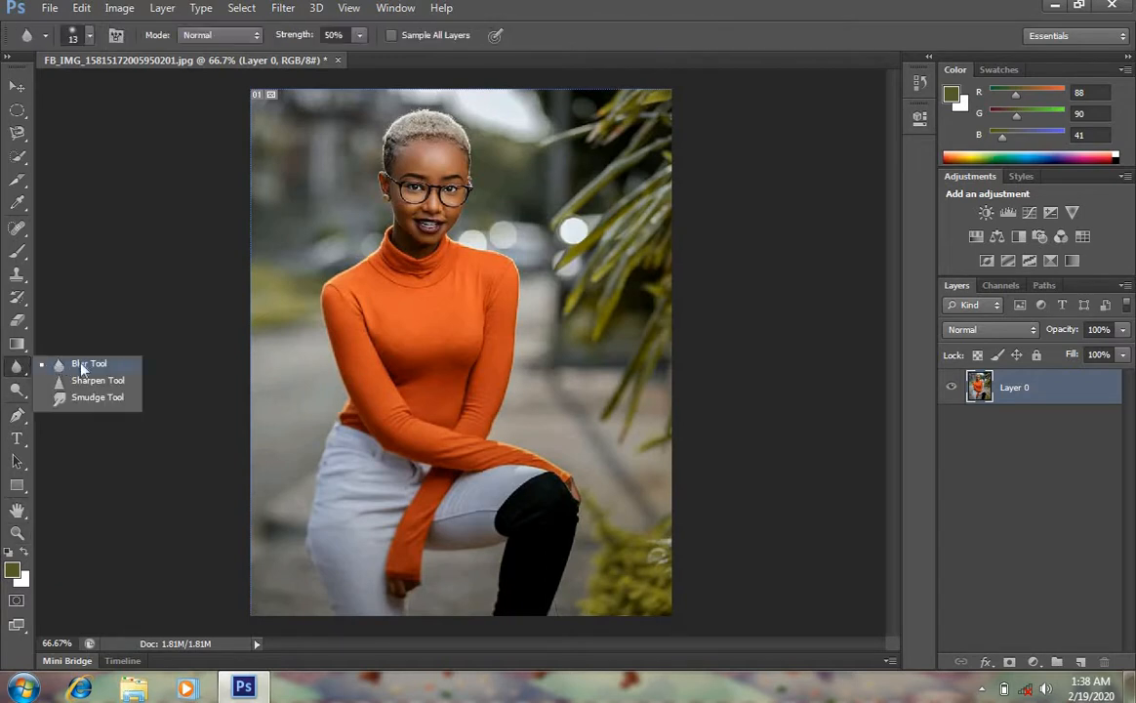
pyautogui.click(116, 261)
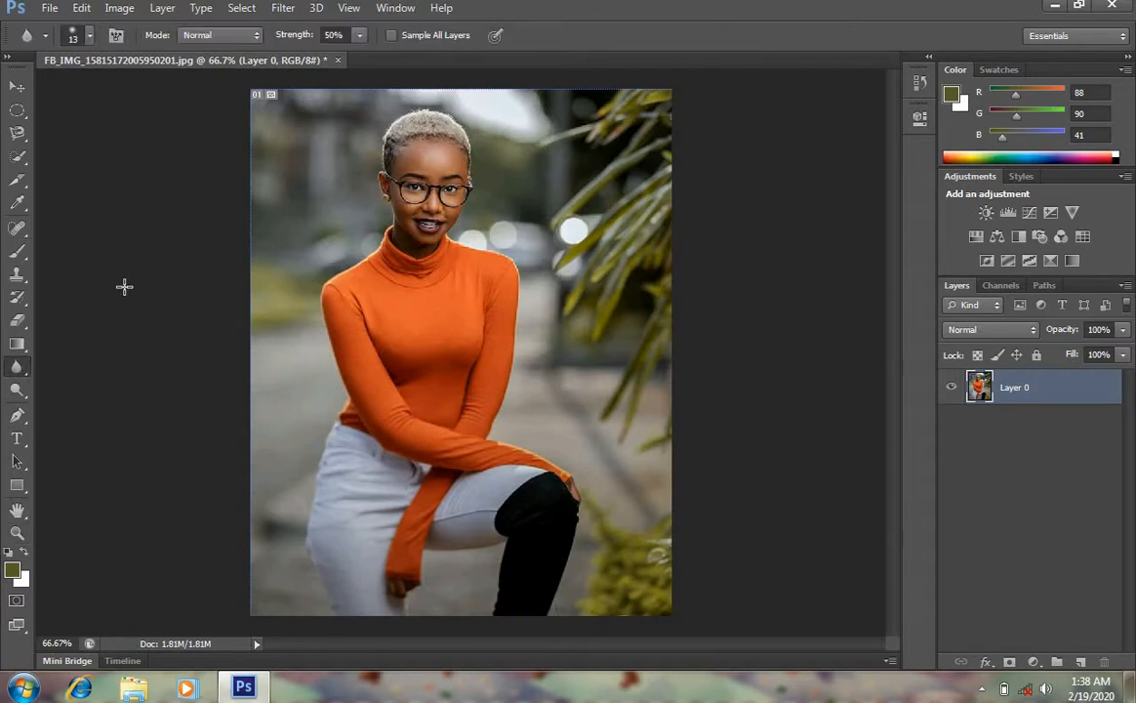
pyautogui.press('z')
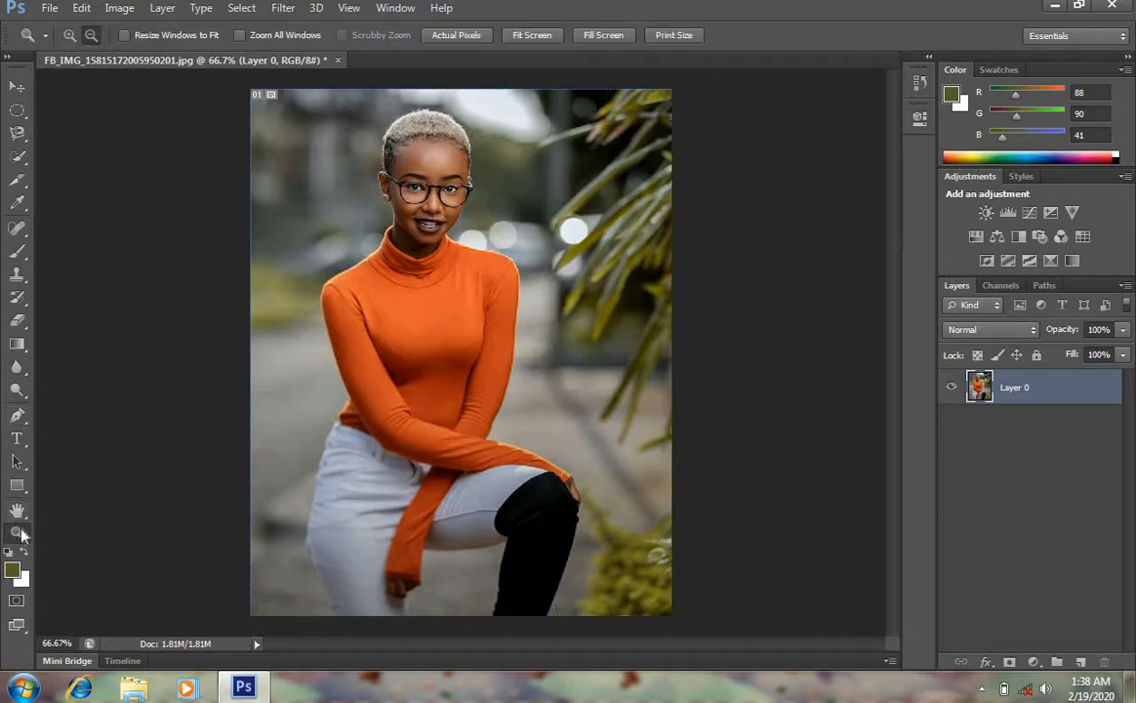
pyautogui.click(71, 35)
pyautogui.moveTo(253, 91); pyautogui.dragTo(645, 304)
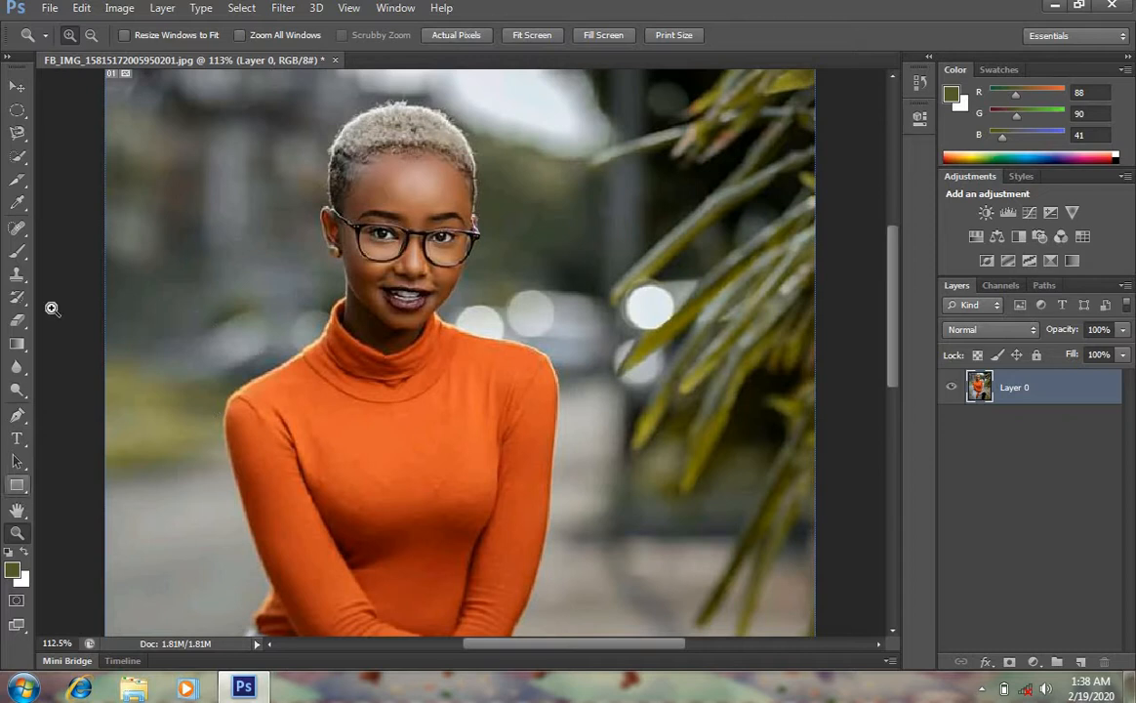
pyautogui.click(17, 366)
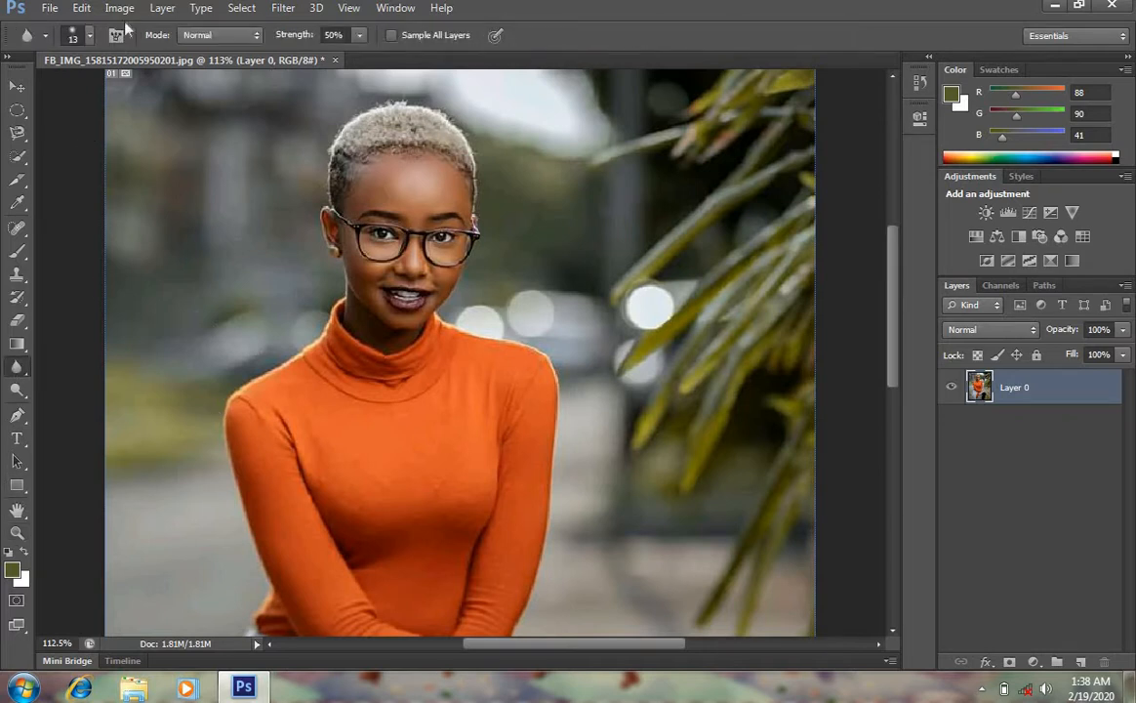
pyautogui.click(88, 37)
pyautogui.click(79, 88)
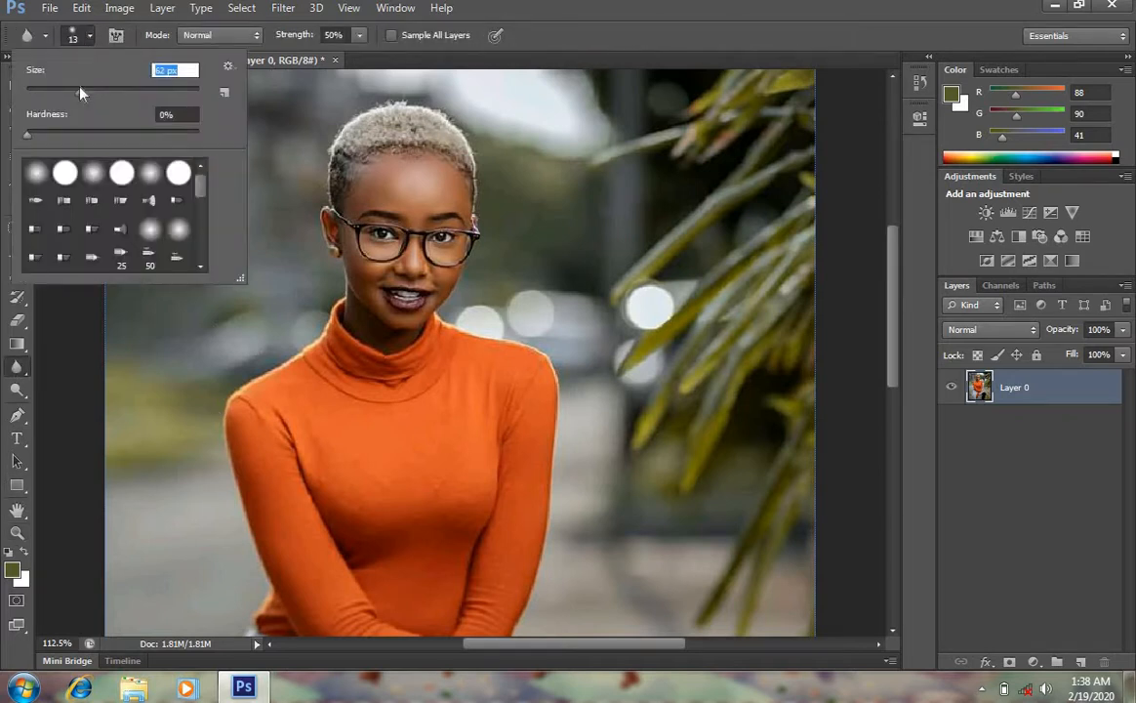
pyautogui.click(557, 131)
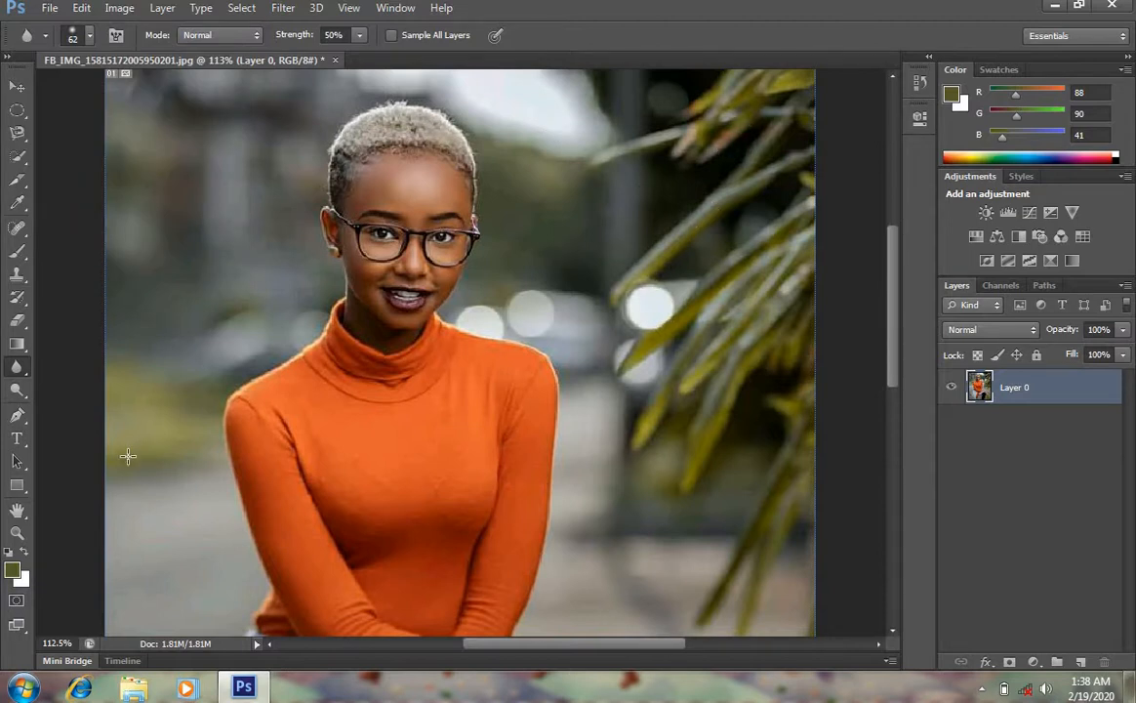
# Zoom in on the head, blur strokes across the hair with the Blur Tool, then step back through history
pyautogui.click(17, 532)
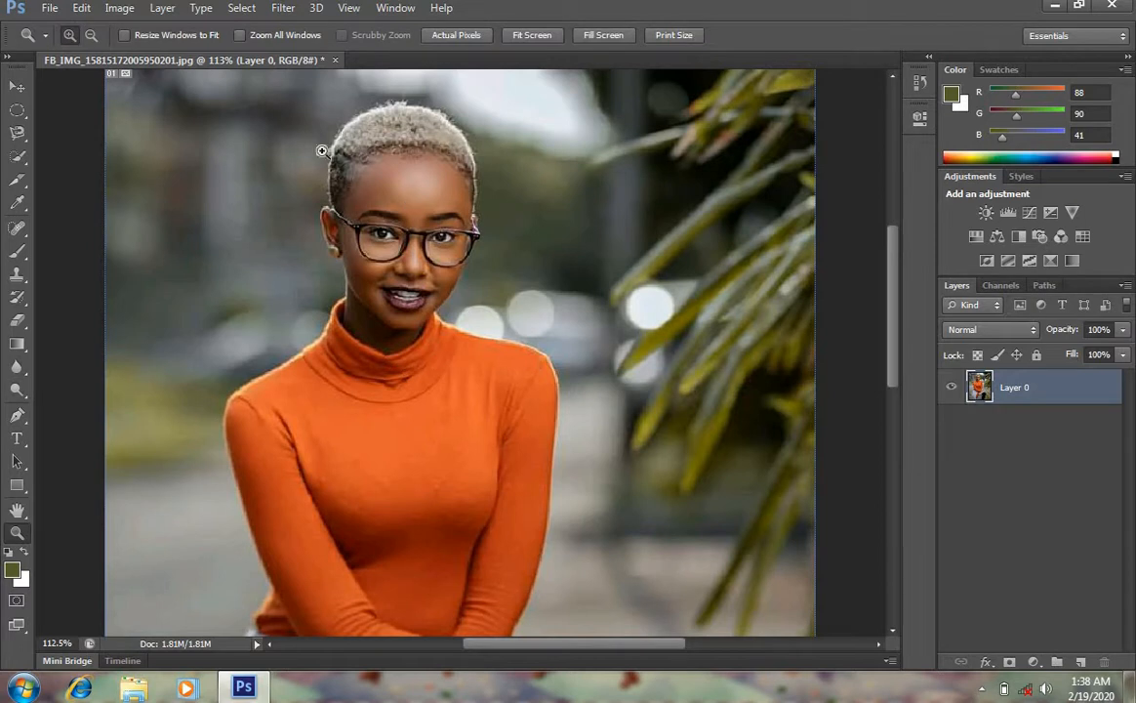
pyautogui.moveTo(304, 128); pyautogui.dragTo(523, 266)
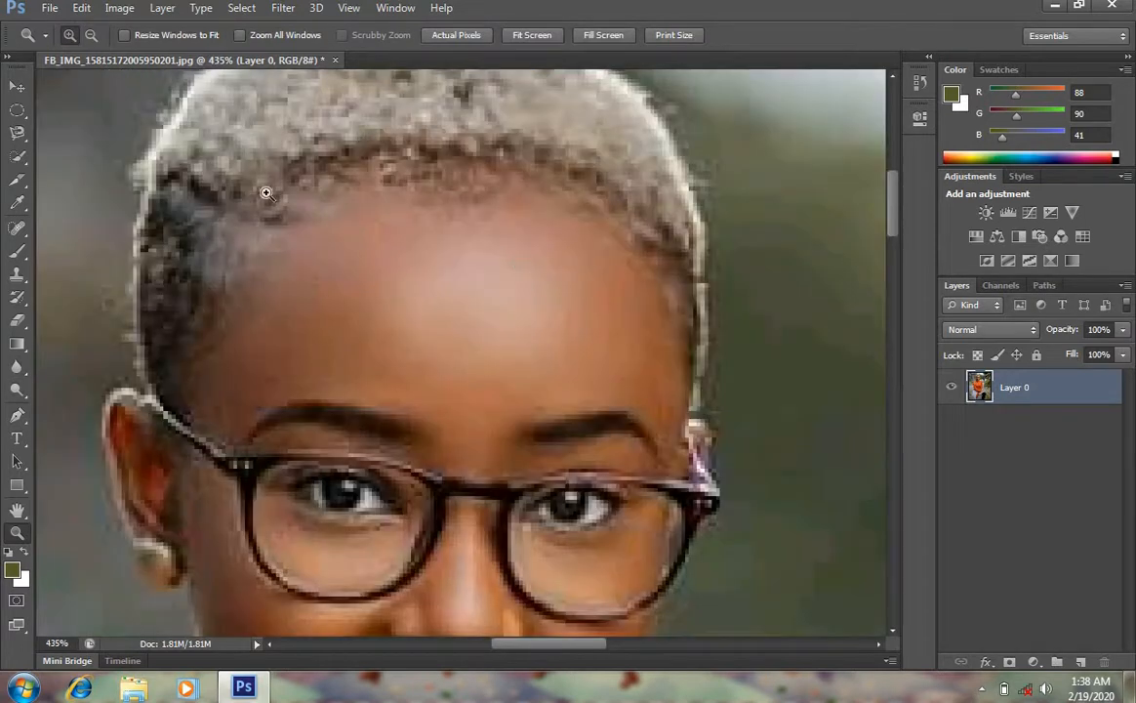
pyautogui.click(16, 366)
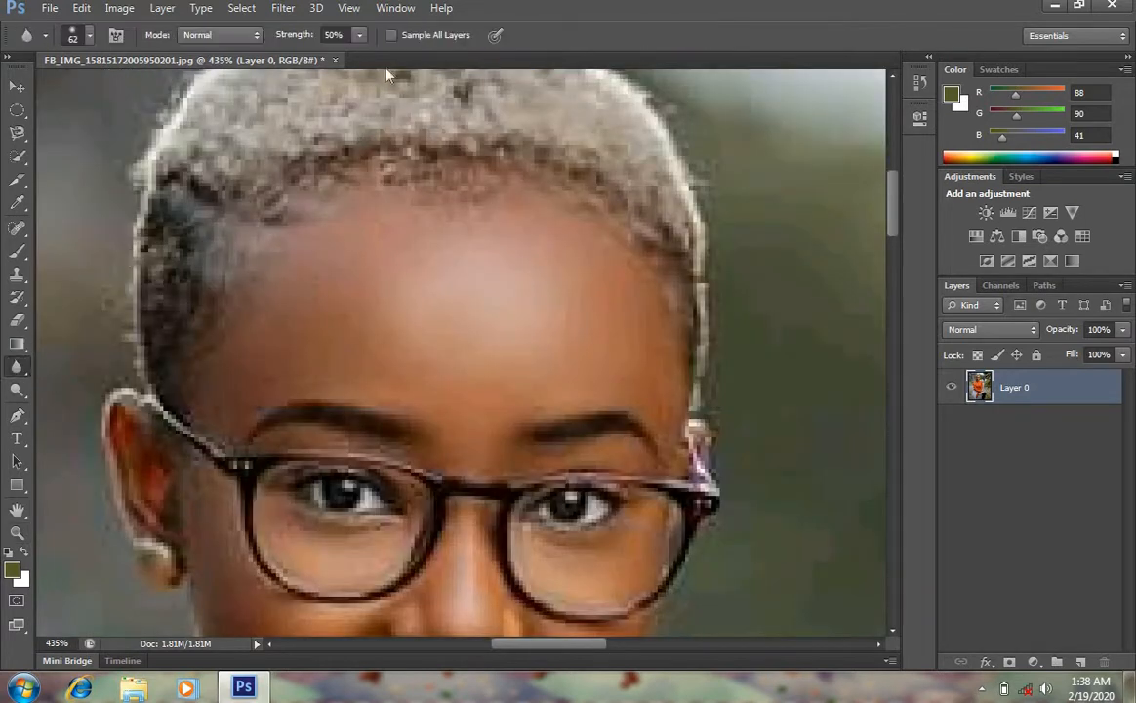
pyautogui.moveTo(313, 178)
pyautogui.mouseDown()
pyautogui.moveTo(354, 143)
pyautogui.moveTo(275, 213)
pyautogui.moveTo(273, 191)
pyautogui.moveTo(214, 159)
pyautogui.moveTo(182, 174)
pyautogui.mouseUp()
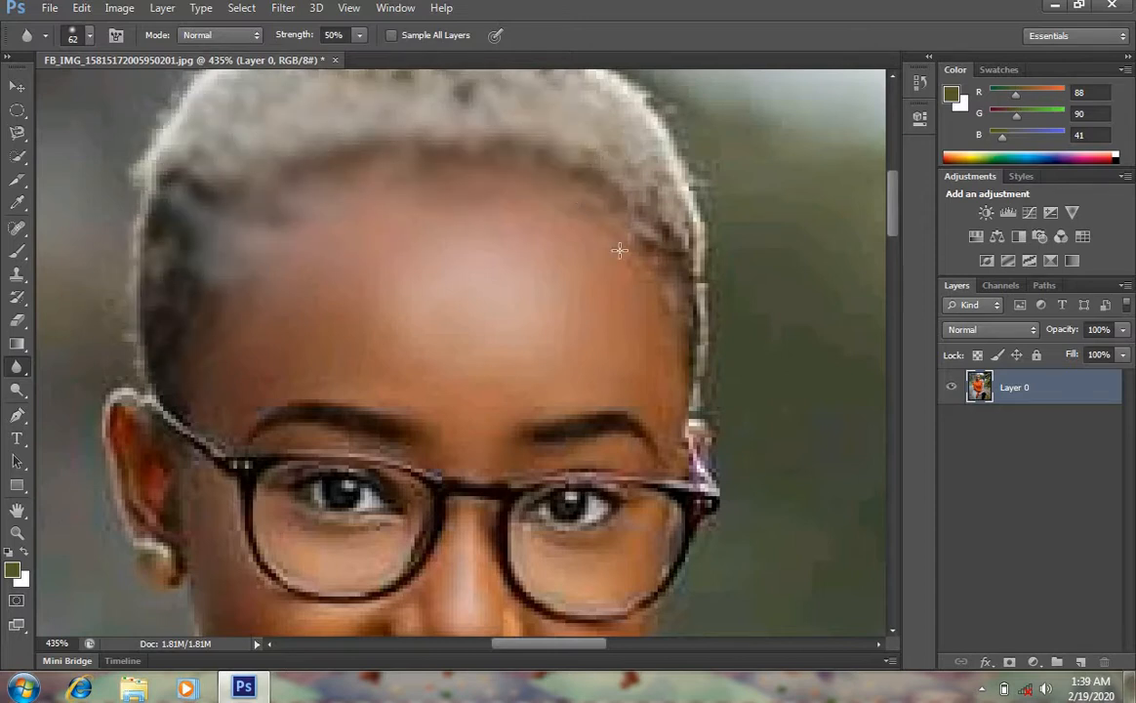
pyautogui.moveTo(659, 284); pyautogui.dragTo(642, 83)
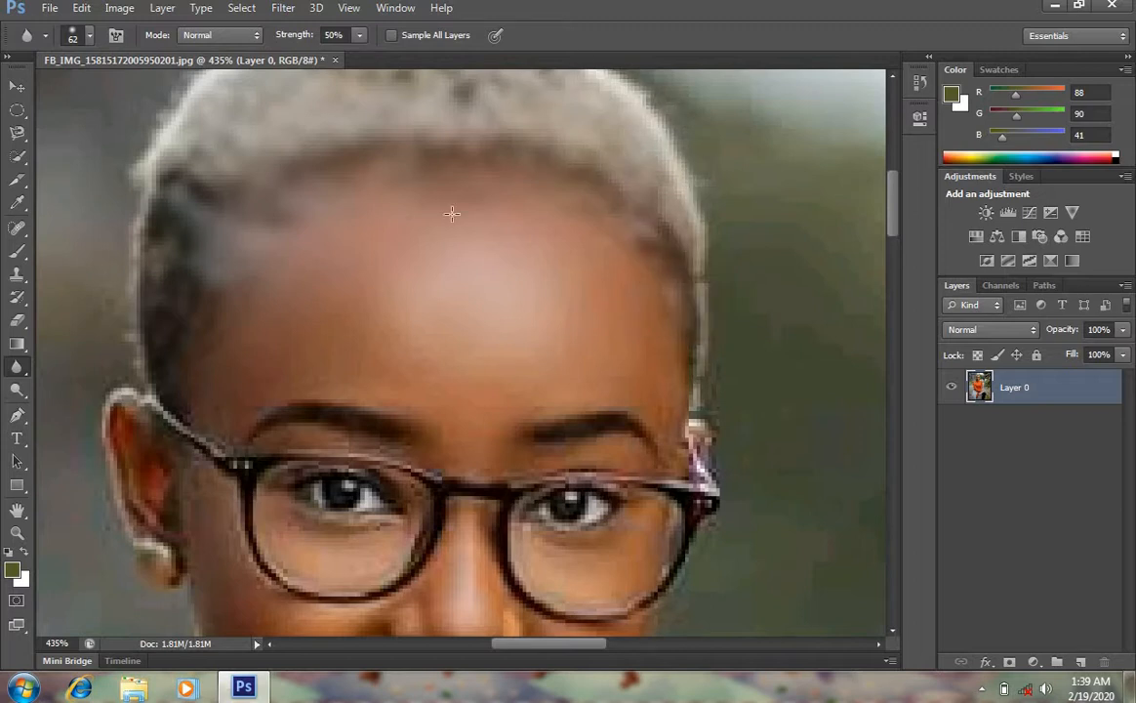
pyautogui.hotkey('ctrl', 'alt', 'z')
# Desaturate the forehead with Sponge Tool strokes in Desaturate mode
pyautogui.click(21, 392)
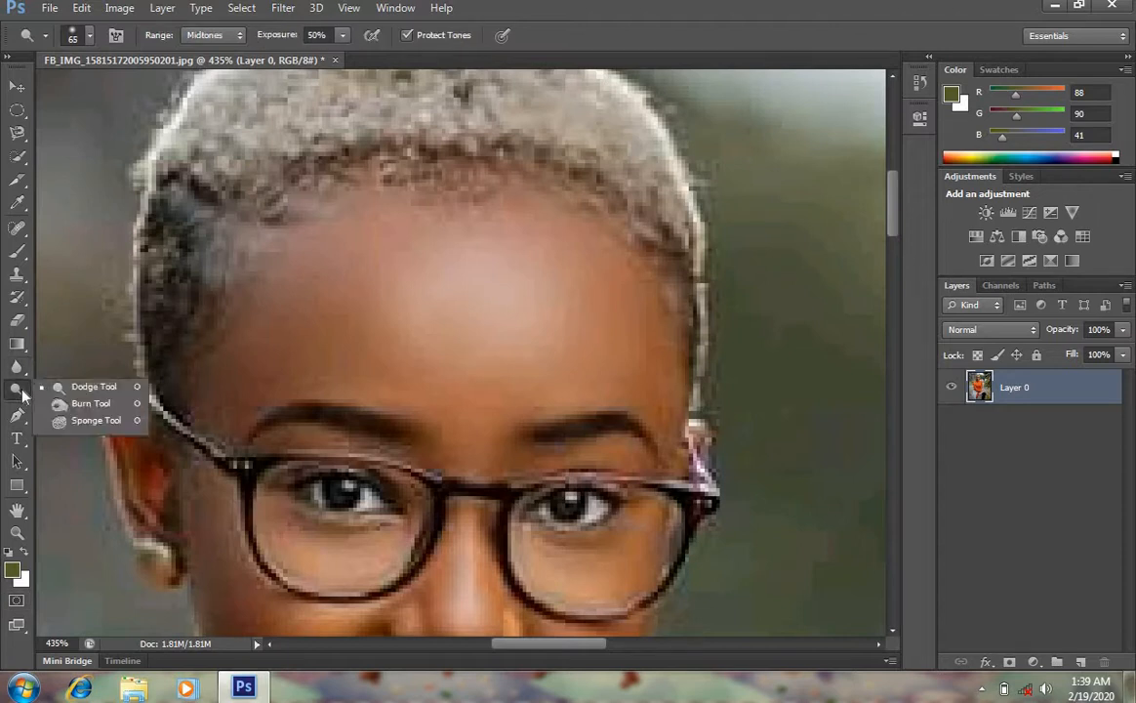
pyautogui.click(88, 422)
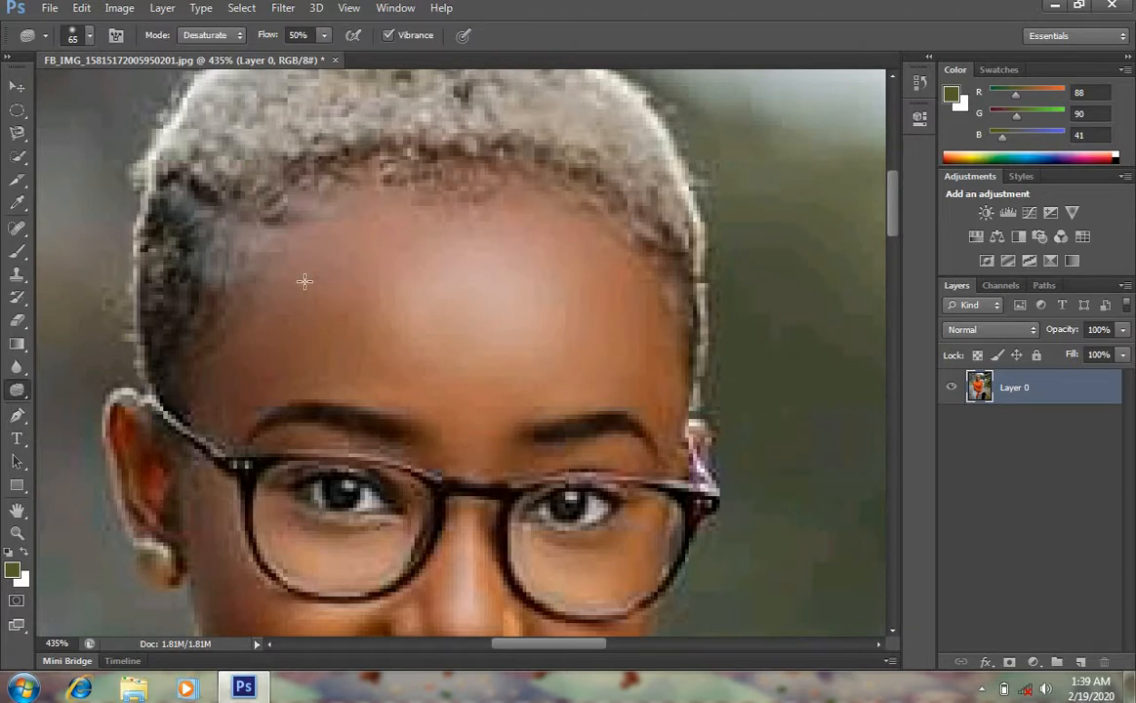
pyautogui.rightClick(472, 217)
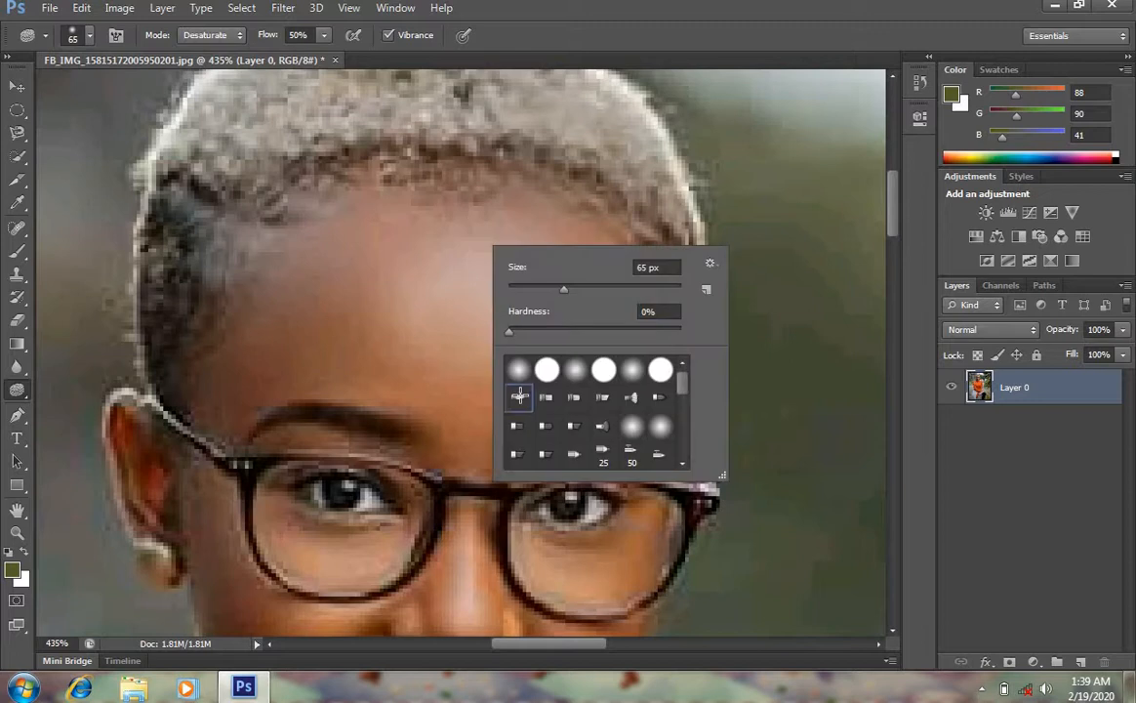
pyautogui.press('Escape')
pyautogui.moveTo(403, 227)
pyautogui.mouseDown()
pyautogui.moveTo(386, 201)
pyautogui.moveTo(567, 257)
pyautogui.mouseUp()
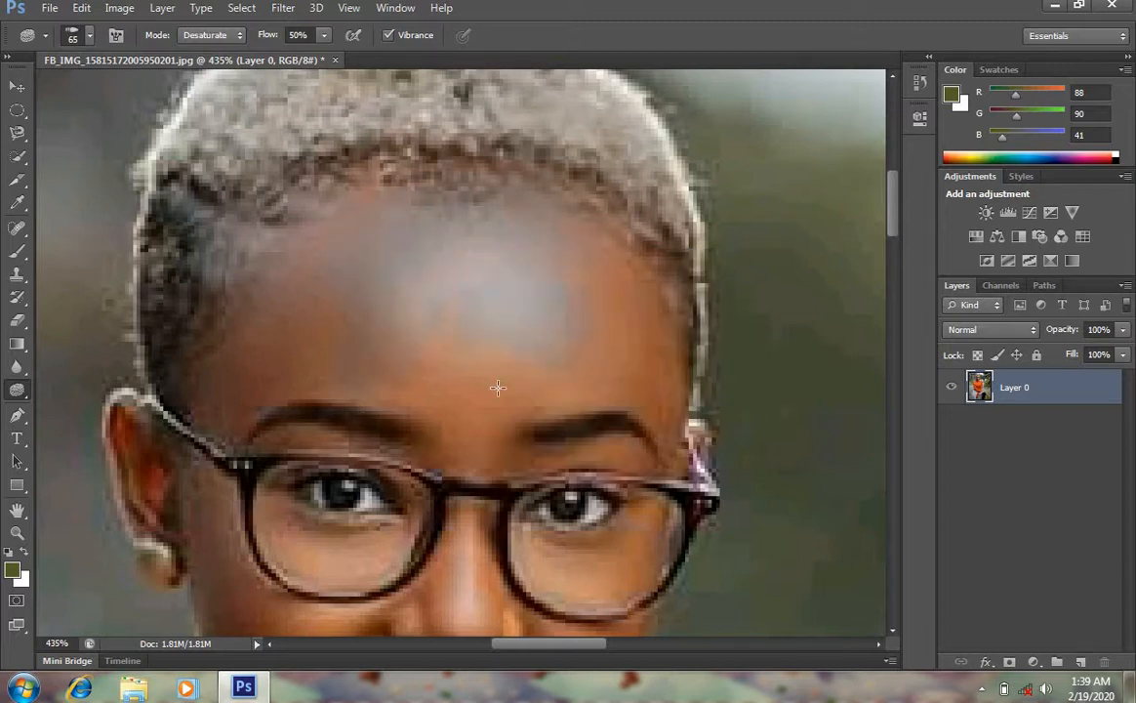
pyautogui.moveTo(498, 388)
pyautogui.mouseDown()
pyautogui.moveTo(347, 322)
pyautogui.moveTo(291, 315)
pyautogui.moveTo(390, 188)
pyautogui.moveTo(277, 283)
pyautogui.moveTo(335, 349)
pyautogui.mouseUp()
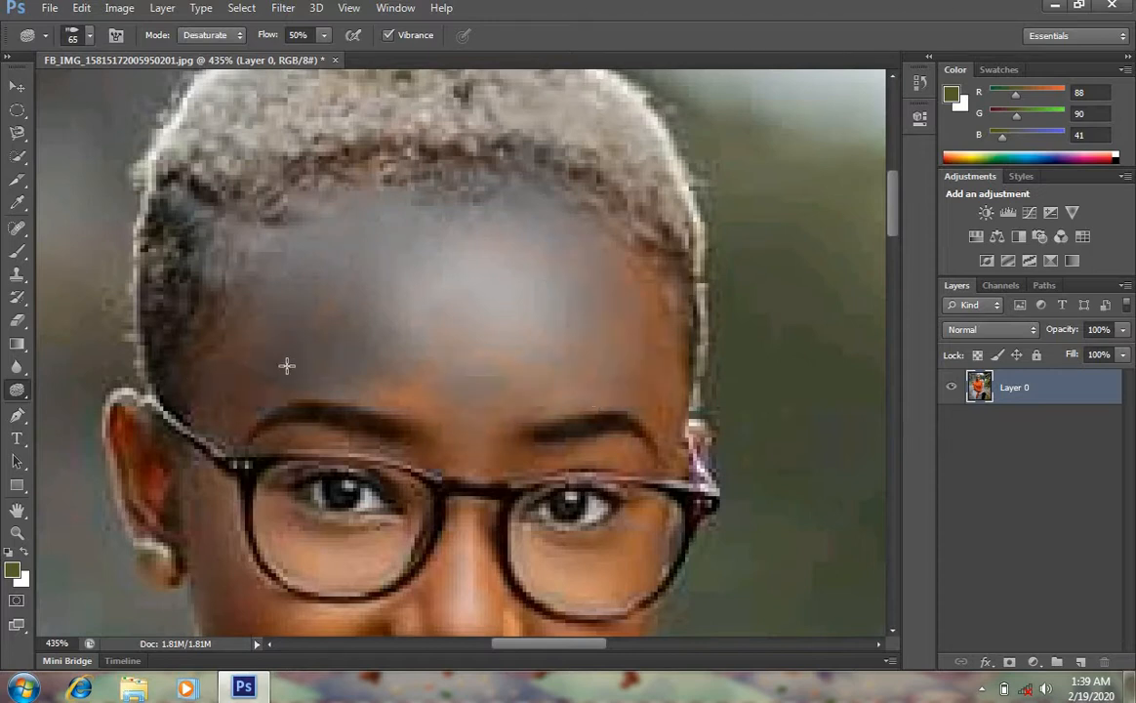
# Darken the forehead with a Burn Tool stroke
pyautogui.rightClick(17, 389)
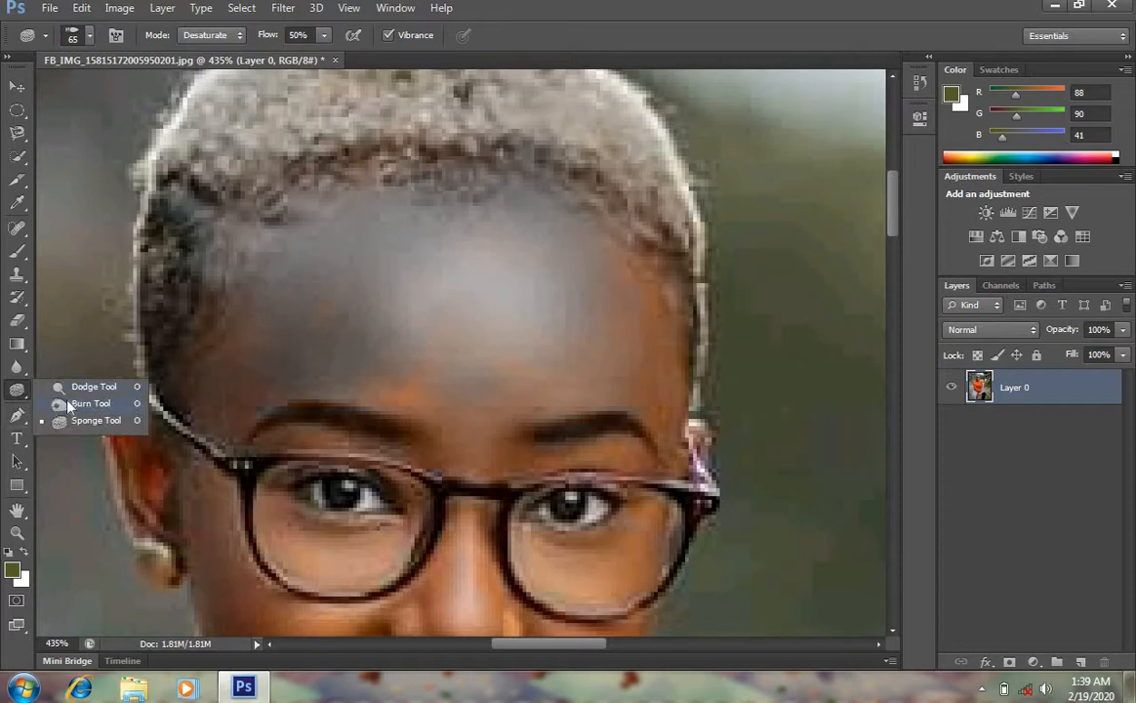
pyautogui.click(68, 406)
pyautogui.moveTo(392, 266)
pyautogui.mouseDown()
pyautogui.moveTo(284, 326)
pyautogui.moveTo(248, 365)
pyautogui.moveTo(292, 330)
pyautogui.moveTo(466, 334)
pyautogui.moveTo(388, 370)
pyautogui.moveTo(514, 365)
pyautogui.moveTo(453, 358)
pyautogui.moveTo(438, 339)
pyautogui.moveTo(520, 319)
pyautogui.mouseUp()
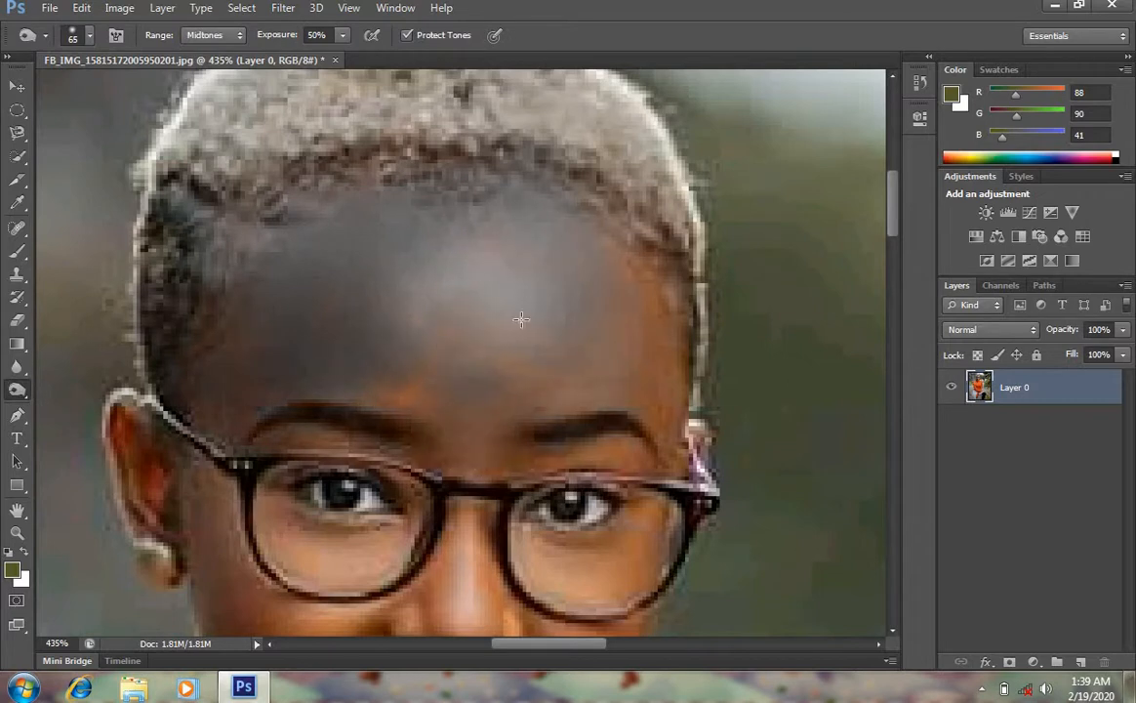
# Lighten the forehead, under the eyes and the cheek with Dodge Tool strokes
pyautogui.rightClick(17, 390)
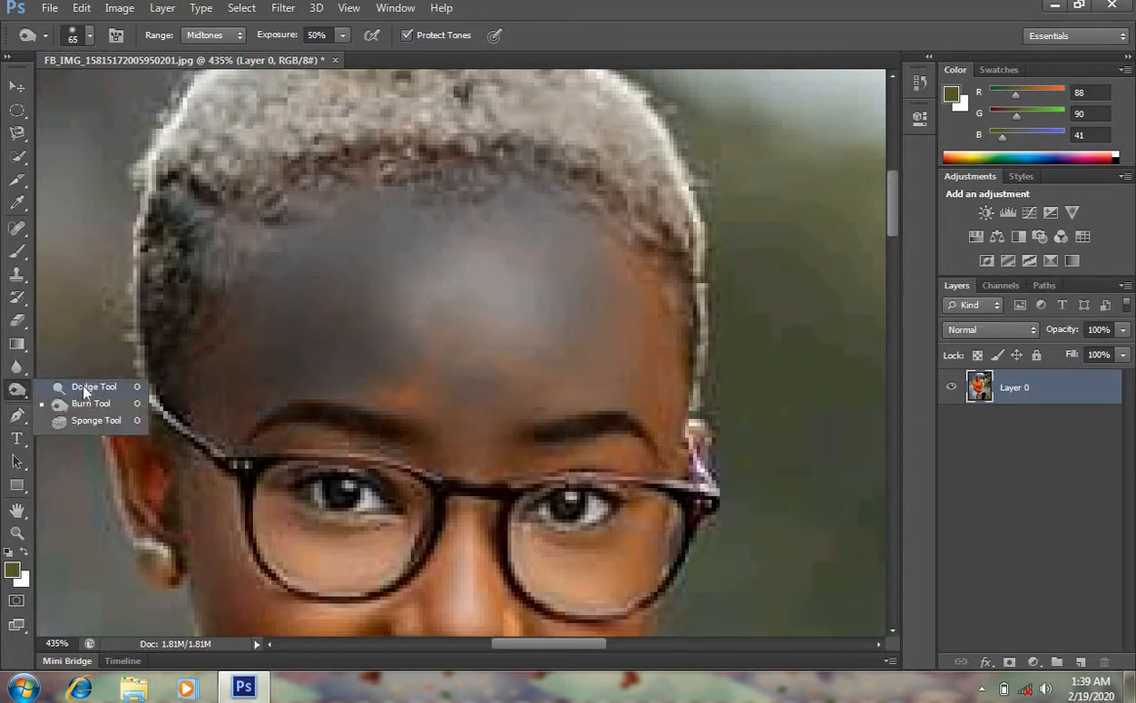
pyautogui.click(85, 391)
pyautogui.moveTo(296, 90)
pyautogui.mouseDown()
pyautogui.moveTo(201, 159)
pyautogui.moveTo(221, 238)
pyautogui.moveTo(297, 250)
pyautogui.moveTo(406, 293)
pyautogui.moveTo(360, 310)
pyautogui.moveTo(429, 332)
pyautogui.moveTo(506, 304)
pyautogui.moveTo(406, 300)
pyautogui.mouseUp()
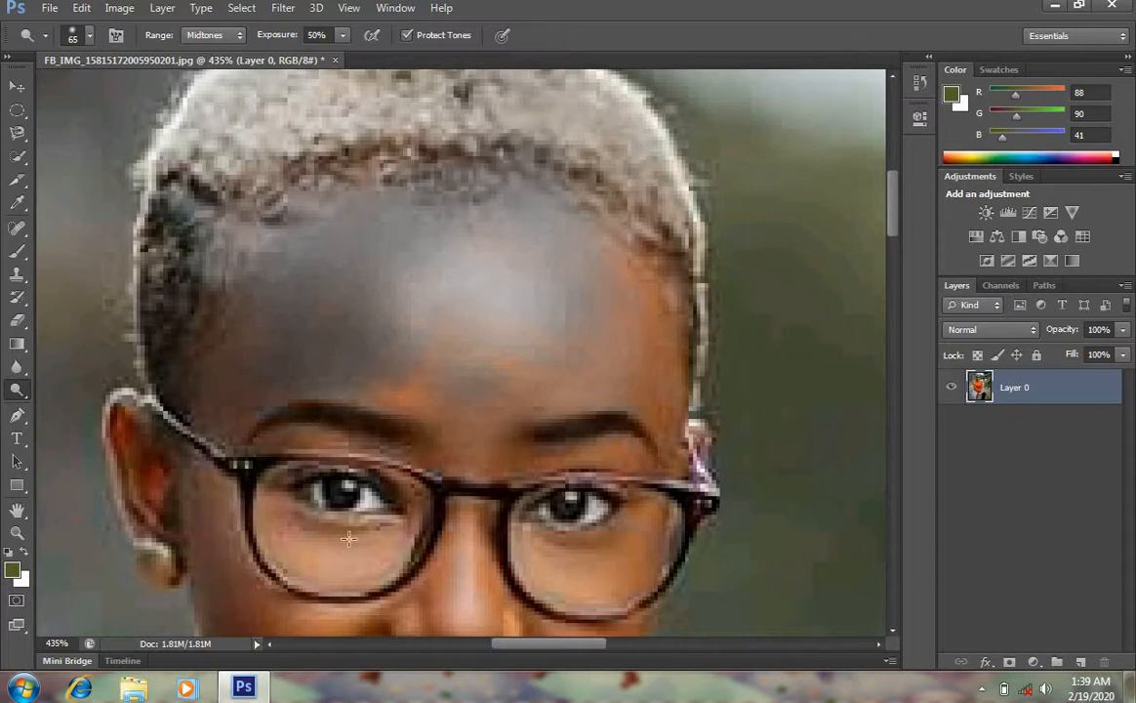
pyautogui.moveTo(348, 538)
pyautogui.mouseDown()
pyautogui.moveTo(322, 571)
pyautogui.moveTo(488, 482)
pyautogui.moveTo(635, 432)
pyautogui.moveTo(594, 327)
pyautogui.moveTo(402, 547)
pyautogui.moveTo(240, 466)
pyautogui.moveTo(626, 459)
pyautogui.mouseUp()
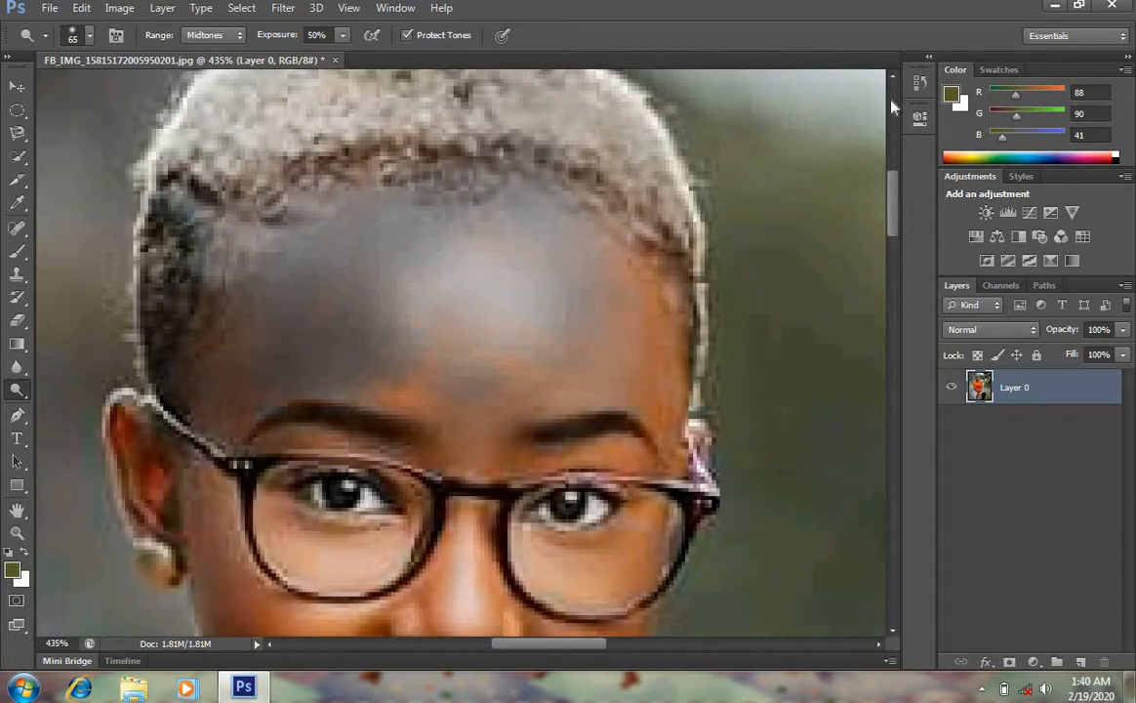
pyautogui.moveTo(898, 207); pyautogui.dragTo(898, 251)
pyautogui.moveTo(521, 181)
pyautogui.mouseDown()
pyautogui.moveTo(489, 360)
pyautogui.moveTo(463, 341)
pyautogui.moveTo(337, 317)
pyautogui.moveTo(287, 391)
pyautogui.moveTo(287, 462)
pyautogui.mouseUp()
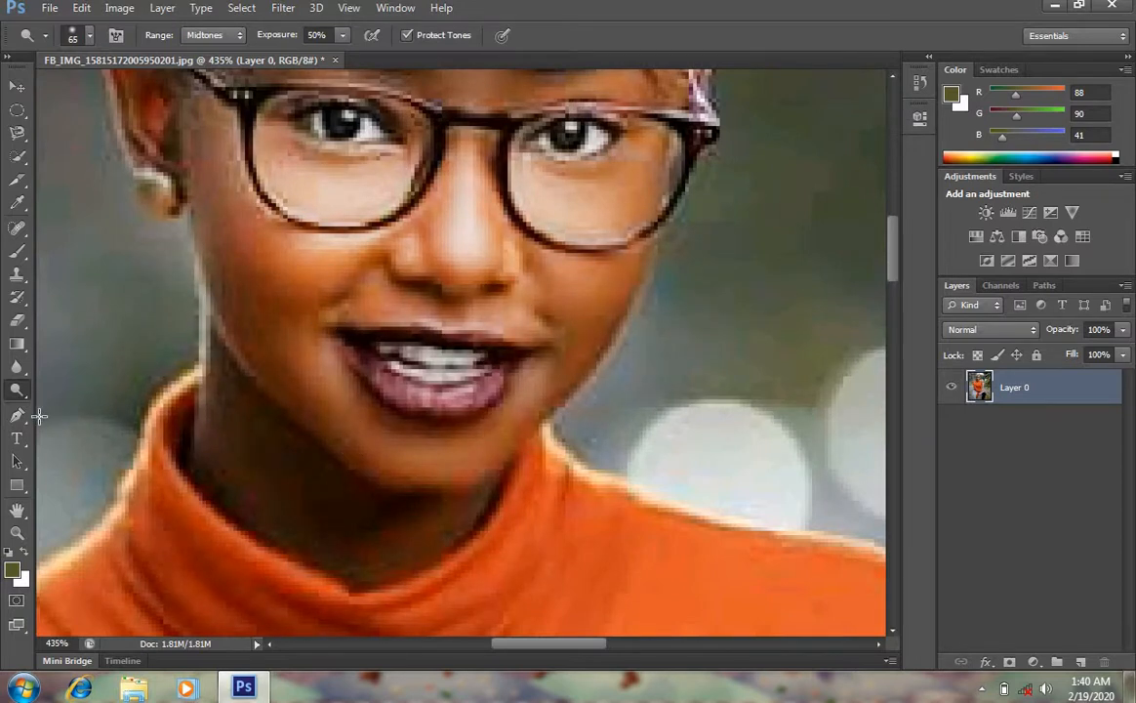
# Draw a closed Pen Tool path around the left side of the woman's shoulder and arm
pyautogui.click(19, 417)
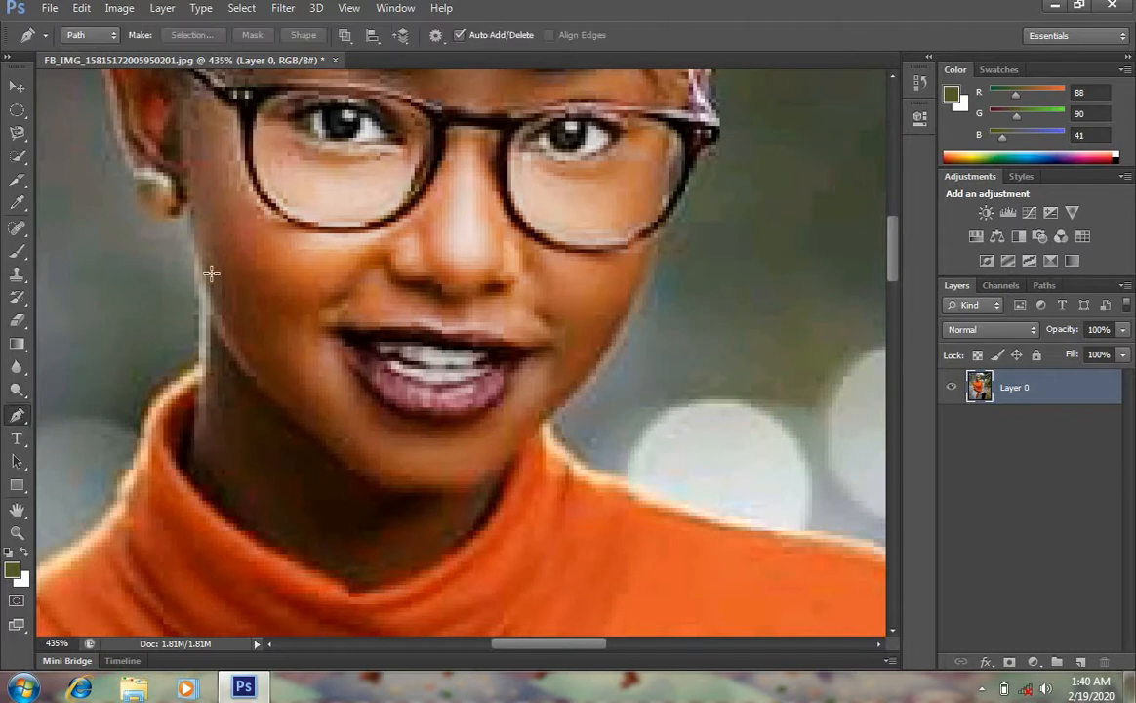
pyautogui.click(18, 532)
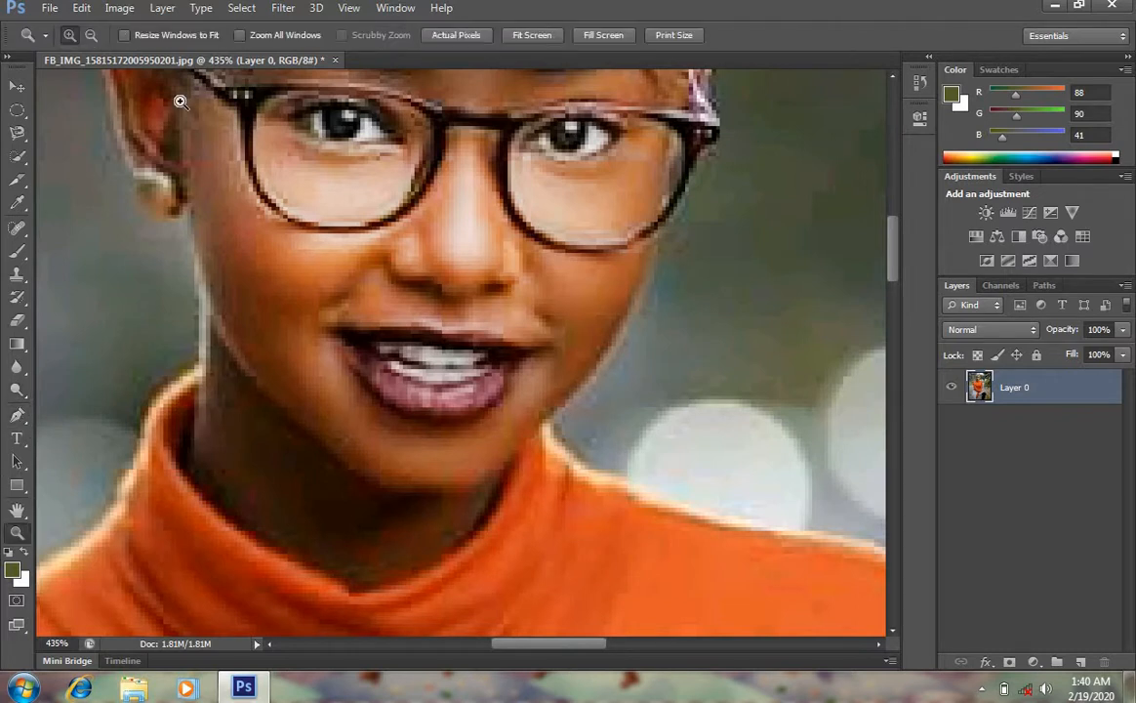
pyautogui.click(91, 35)
pyautogui.click(322, 218)
pyautogui.click(322, 217)
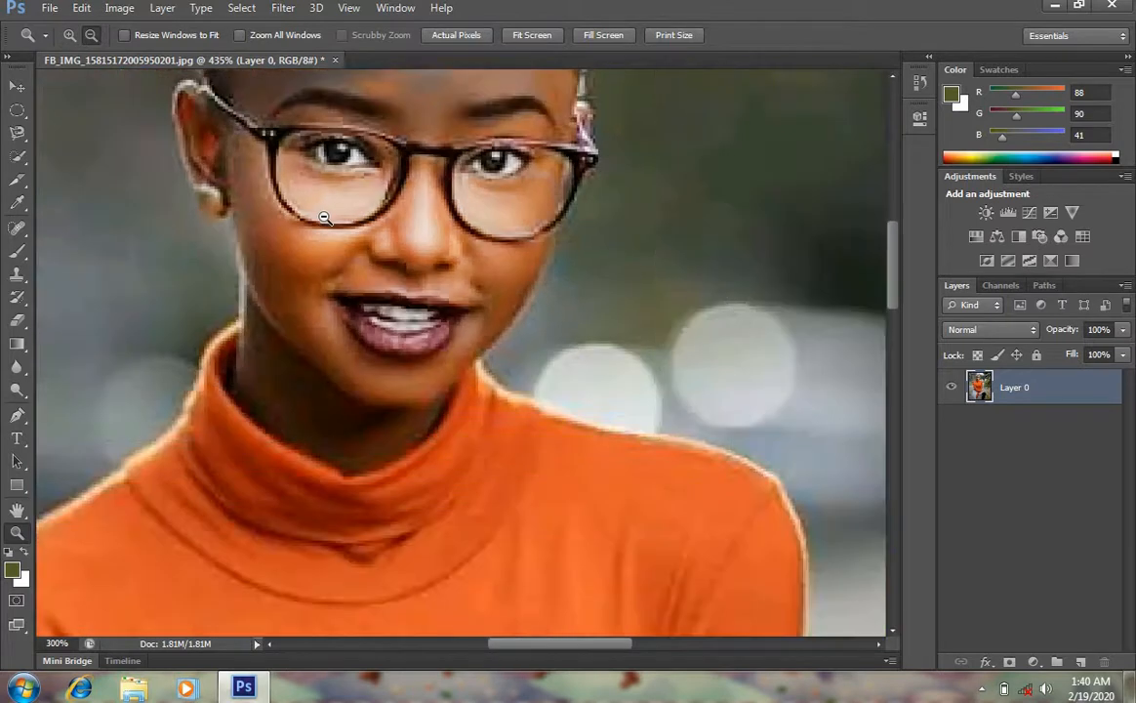
pyautogui.click(324, 217)
pyautogui.click(324, 217)
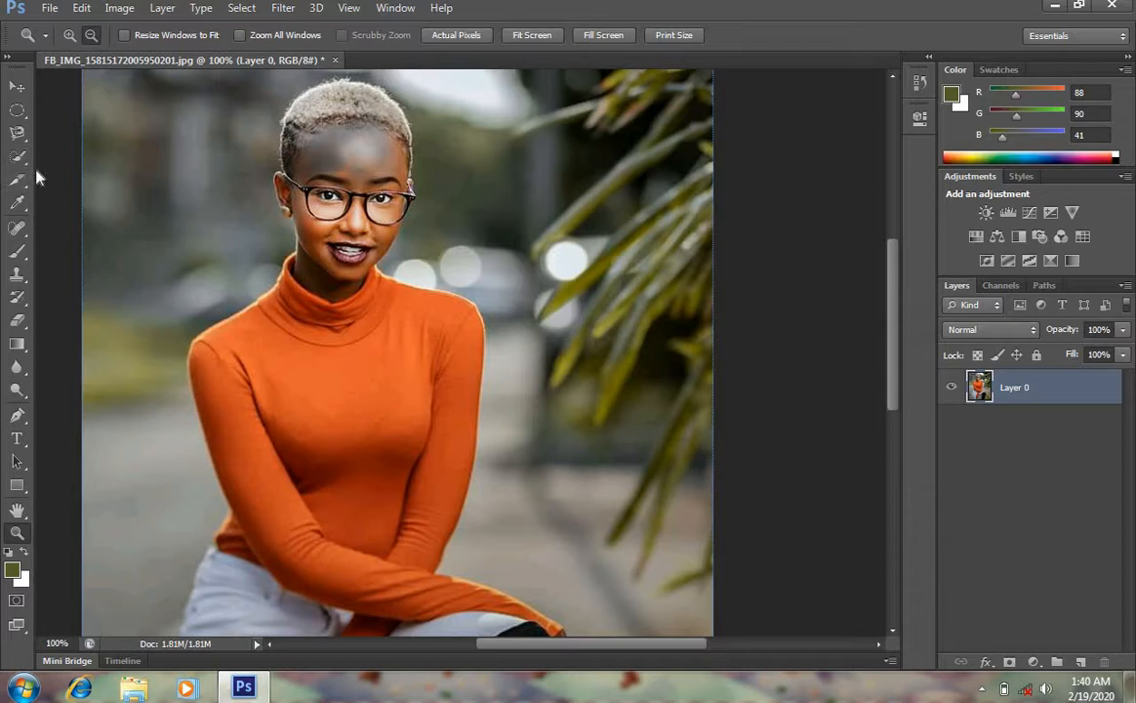
pyautogui.click(17, 417)
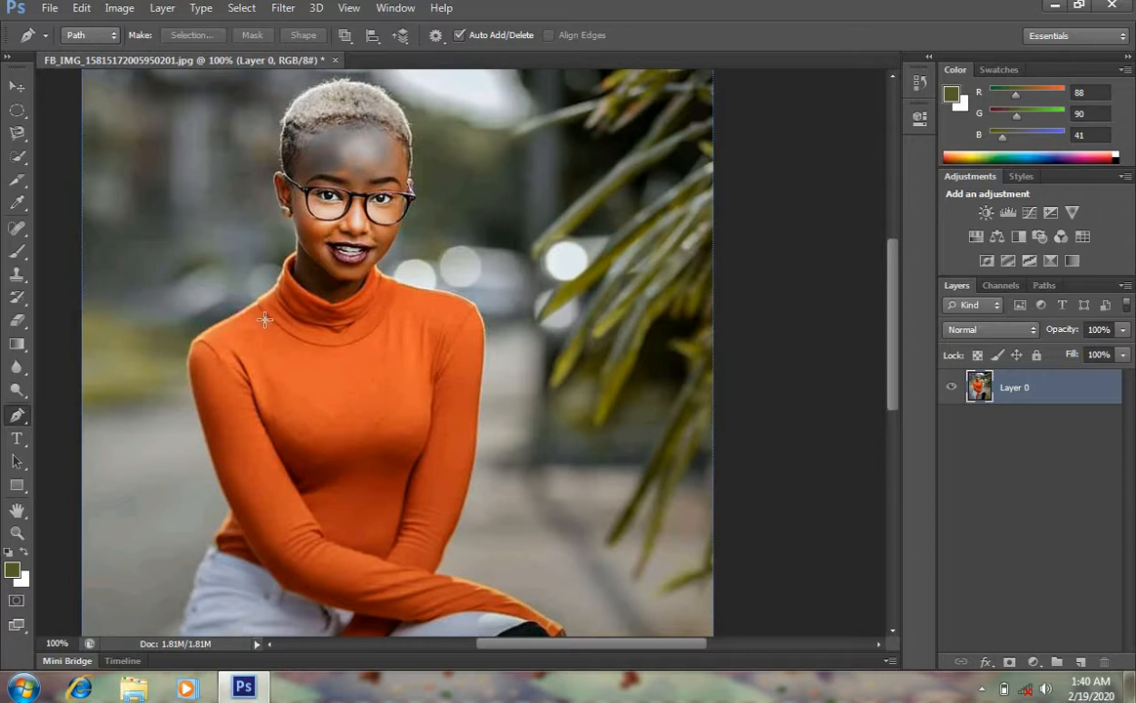
pyautogui.click(286, 260)
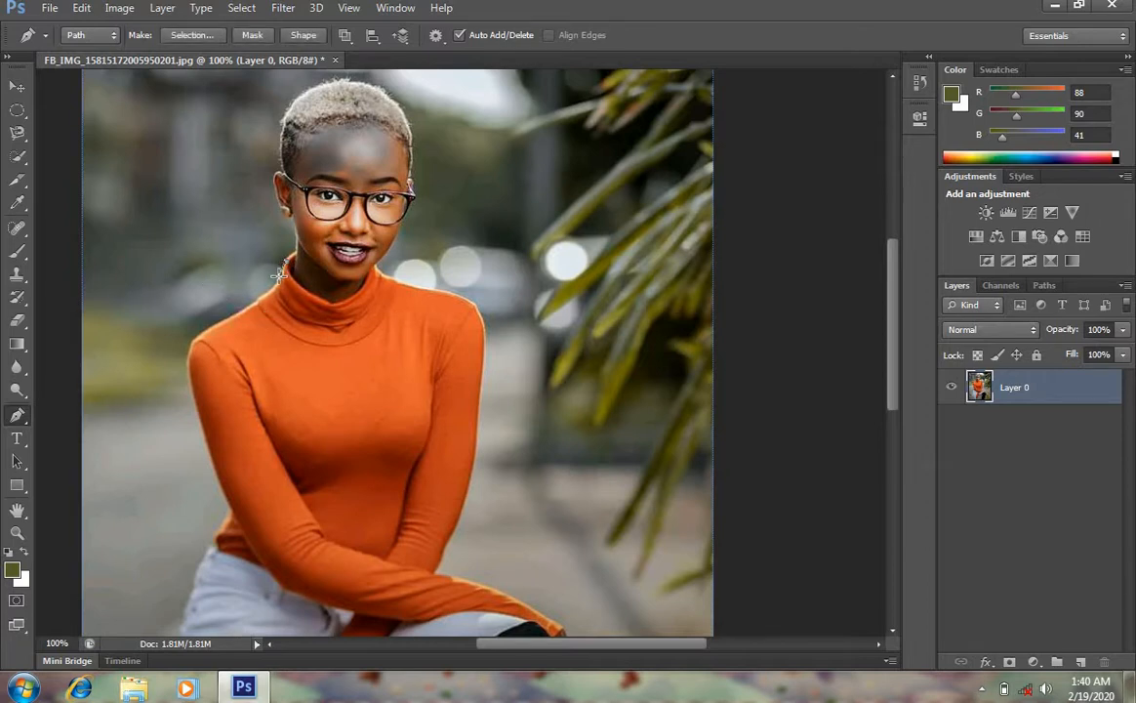
pyautogui.moveTo(268, 290); pyautogui.dragTo(195, 401)
pyautogui.moveTo(221, 486); pyautogui.dragTo(231, 526)
pyautogui.moveTo(201, 564); pyautogui.dragTo(183, 614)
pyautogui.click(117, 496)
pyautogui.click(157, 280)
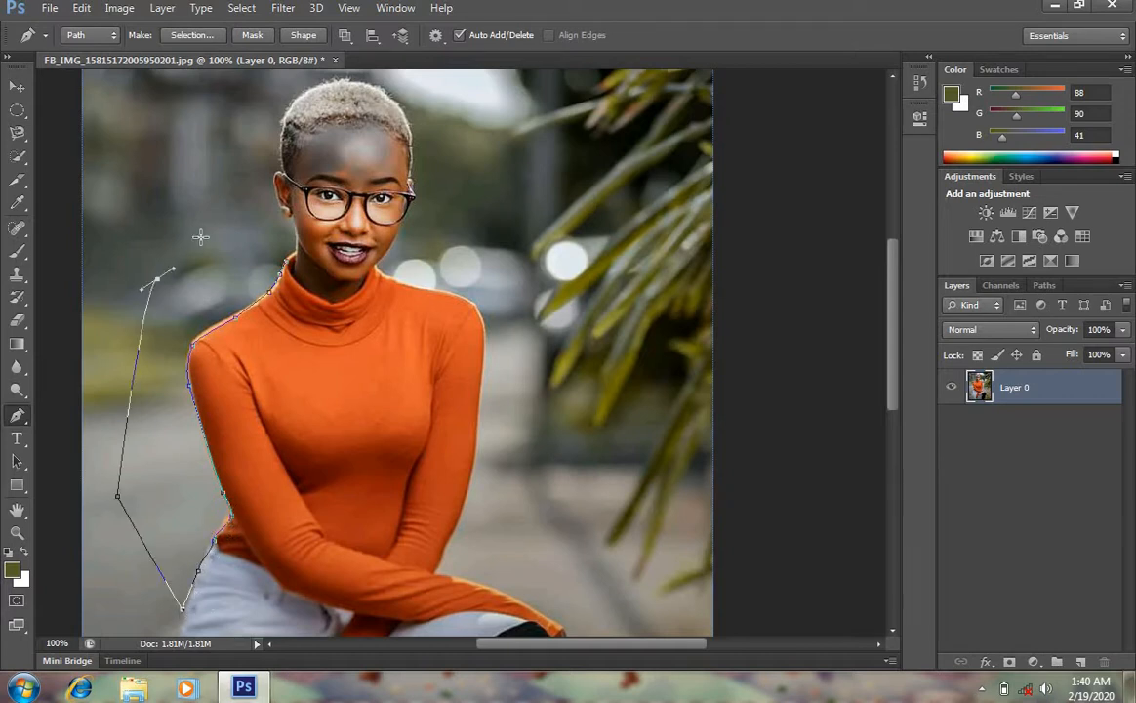
pyautogui.moveTo(200, 238); pyautogui.dragTo(224, 221)
pyautogui.click(286, 259)
# Convert the pen path into a selection with a feather radius of 0 pixels
pyautogui.rightClick(234, 284)
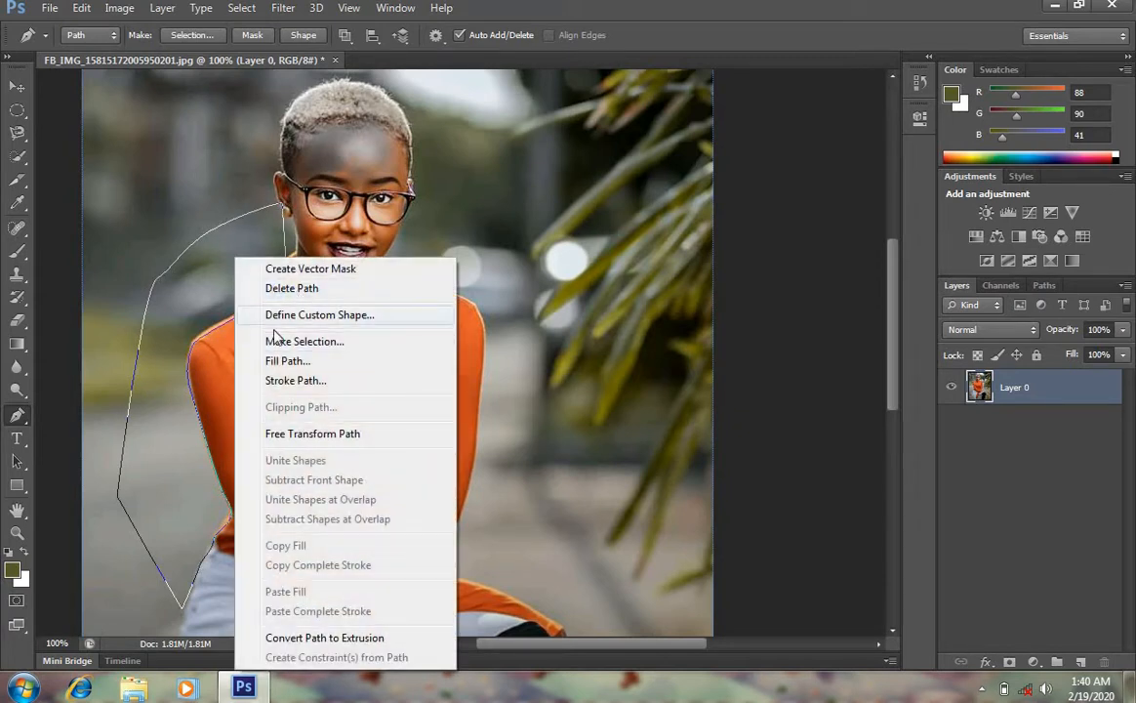
pyautogui.click(298, 342)
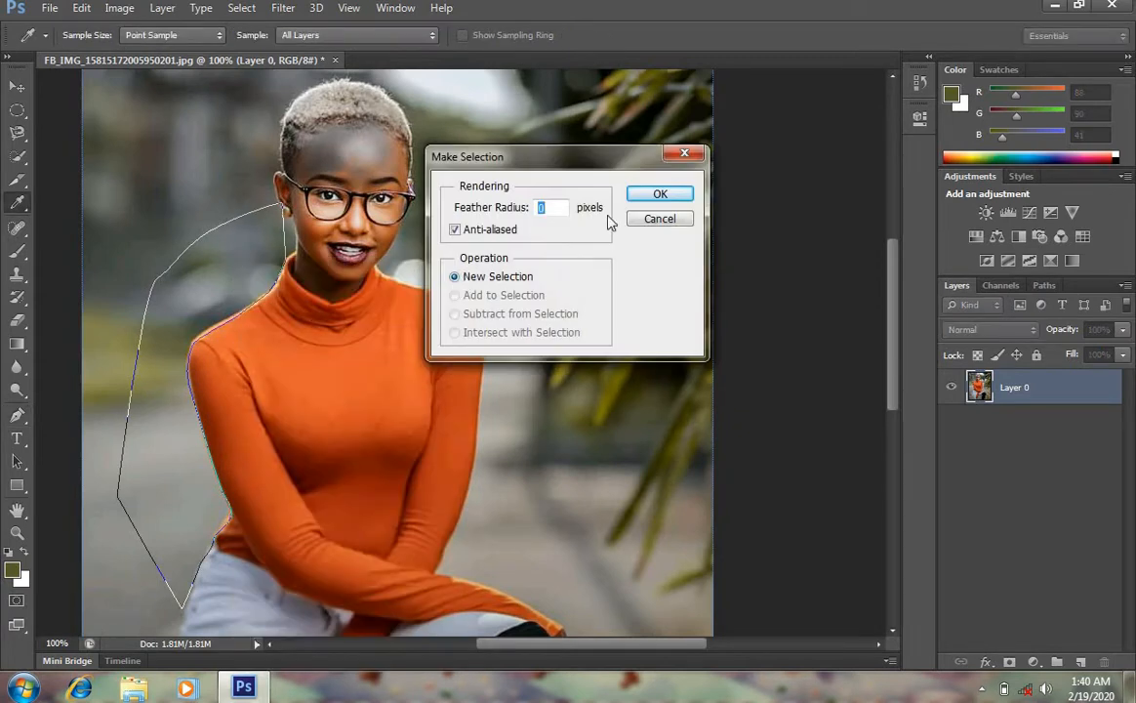
pyautogui.click(688, 203)
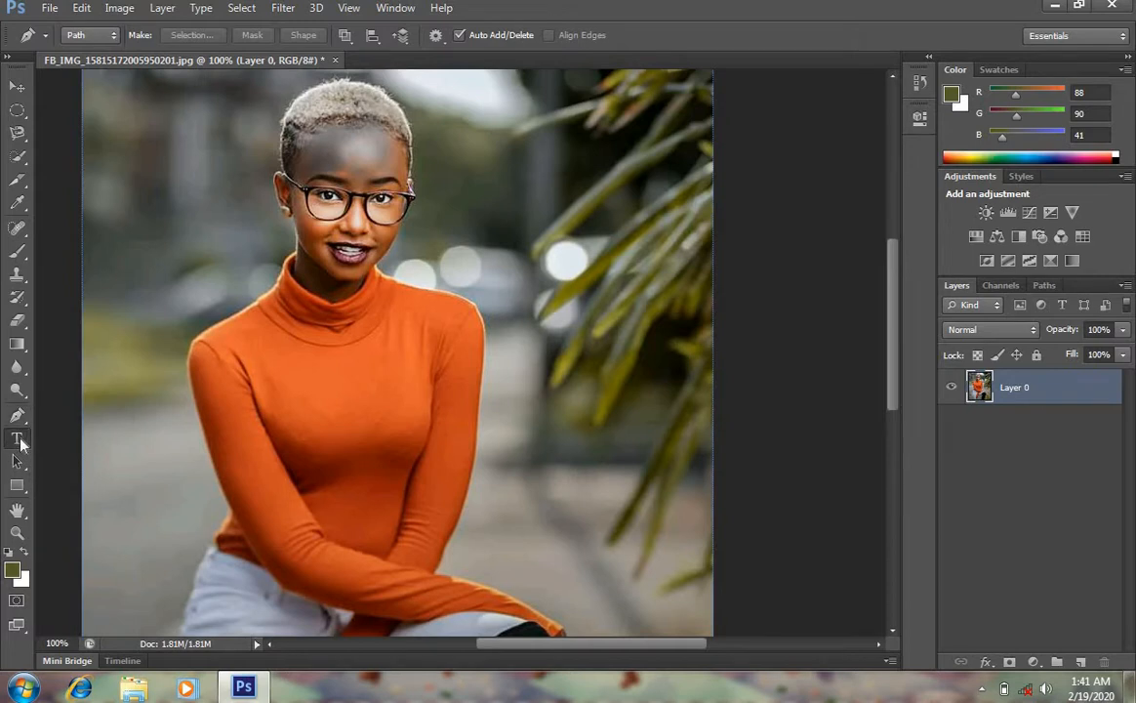
# Type a line of random letters above the woman's head with the Type Tool, then undo and cancel it
pyautogui.click(16, 438)
pyautogui.click(206, 168)
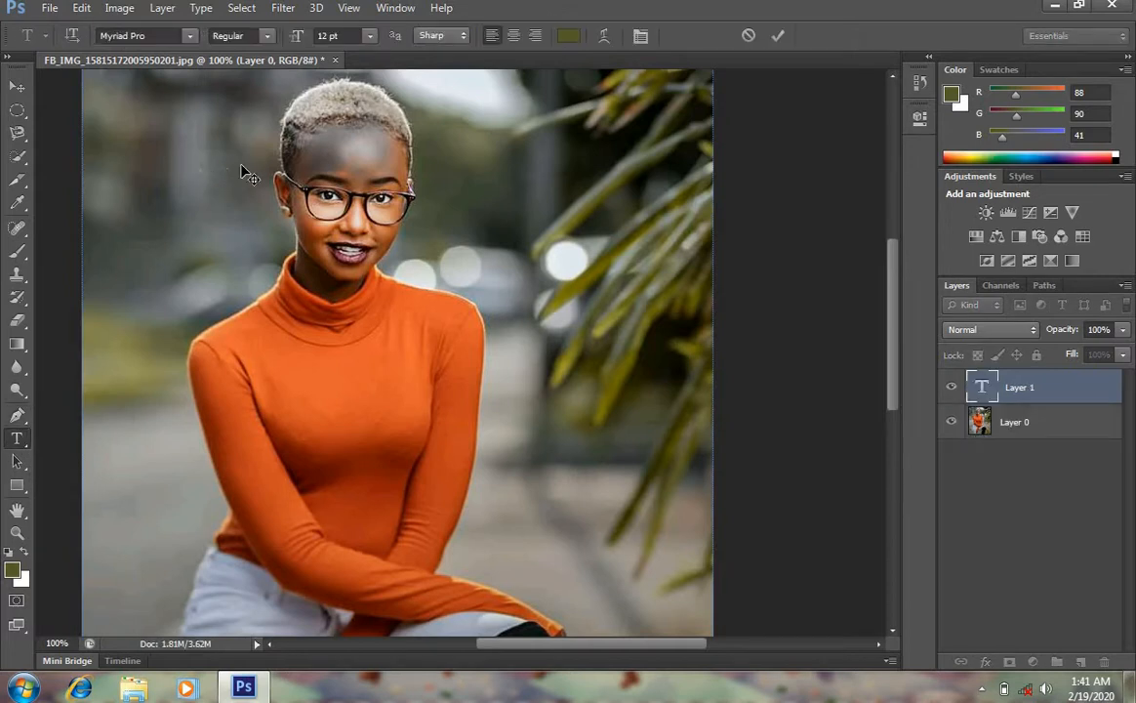
pyautogui.write('VLJHBHJVHBJHVHJBJUIBLBUUCYGHJ')
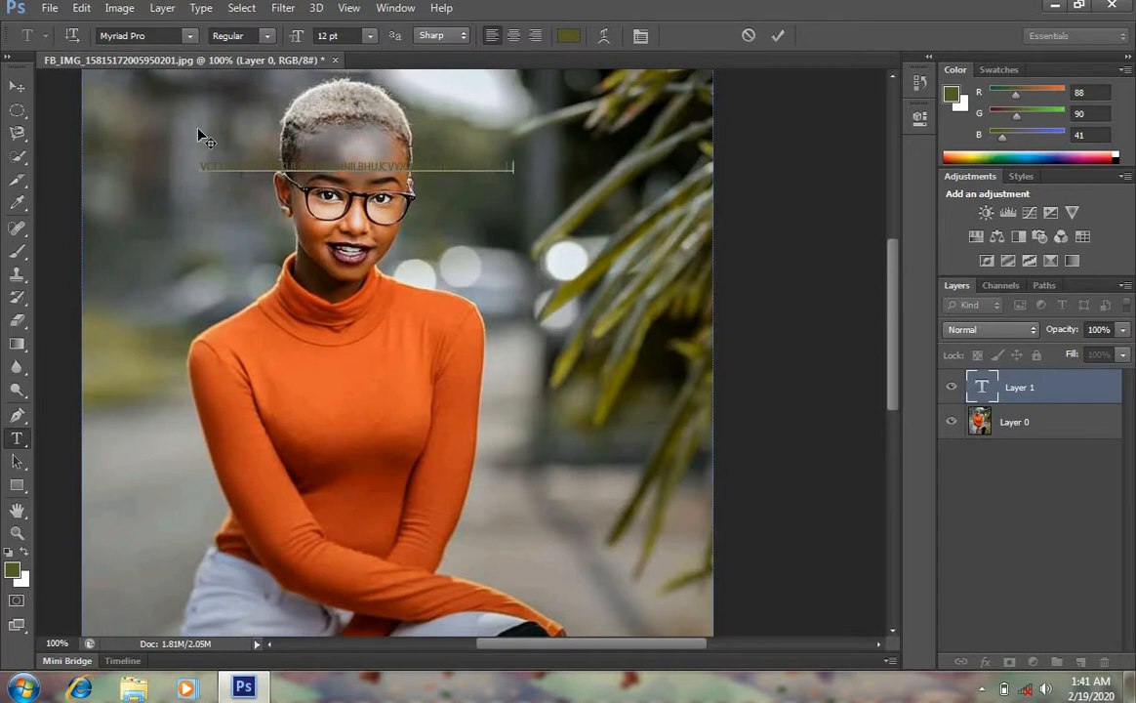
pyautogui.hotkey('ctrl', 'z')
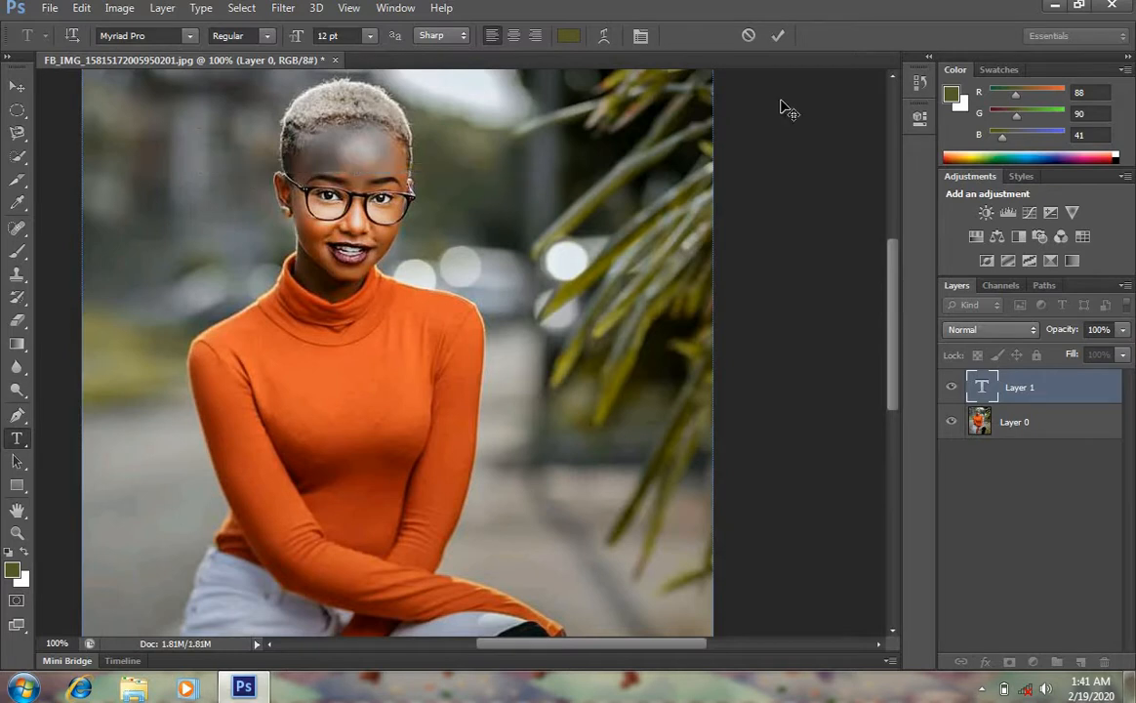
pyautogui.click(750, 38)
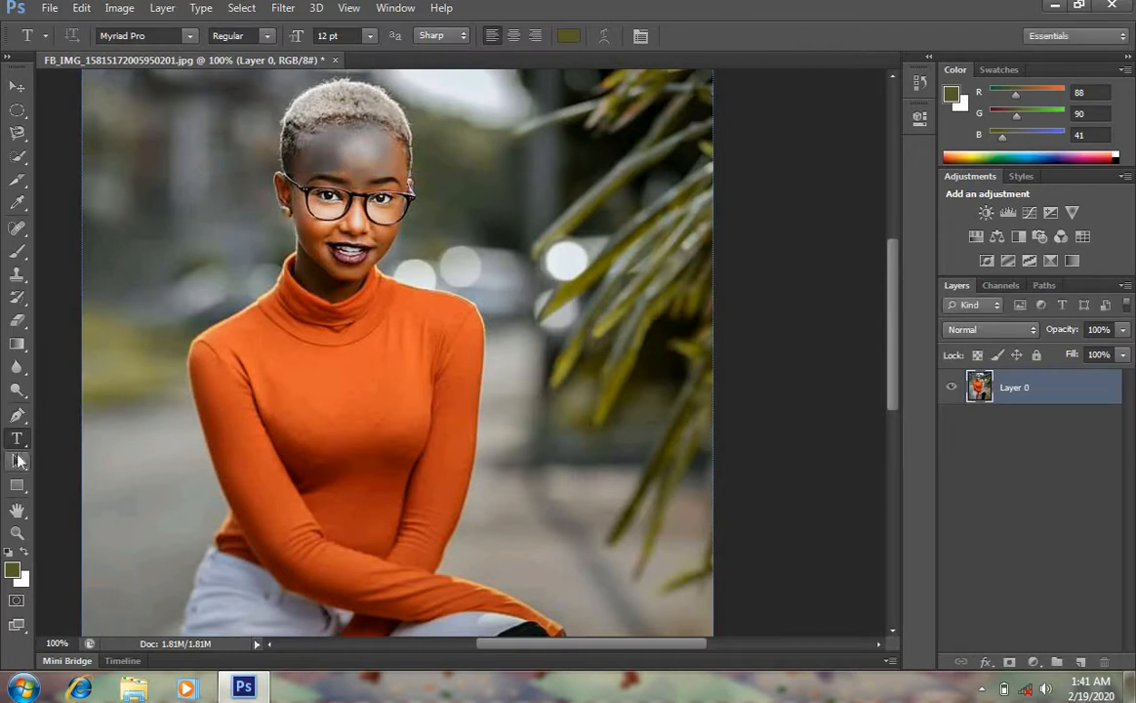
# Drag across the face area with the Path Selection Tool, then step backward twice in the history
pyautogui.click(24, 464)
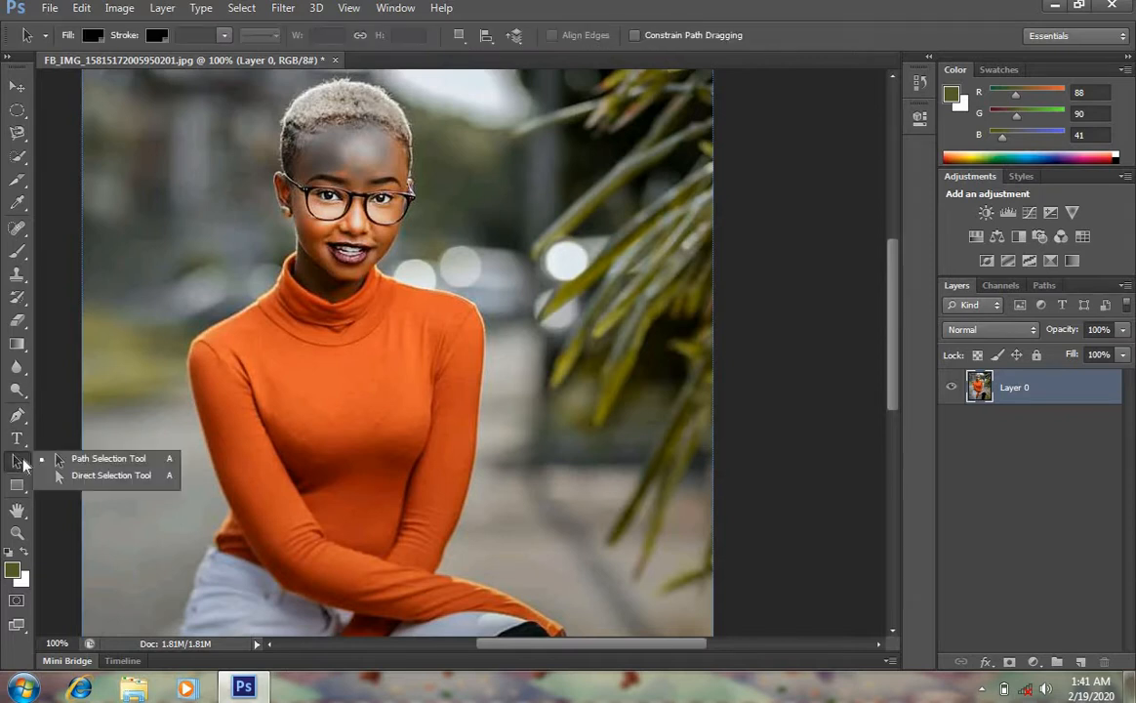
pyautogui.click(117, 459)
pyautogui.moveTo(154, 135); pyautogui.dragTo(532, 379)
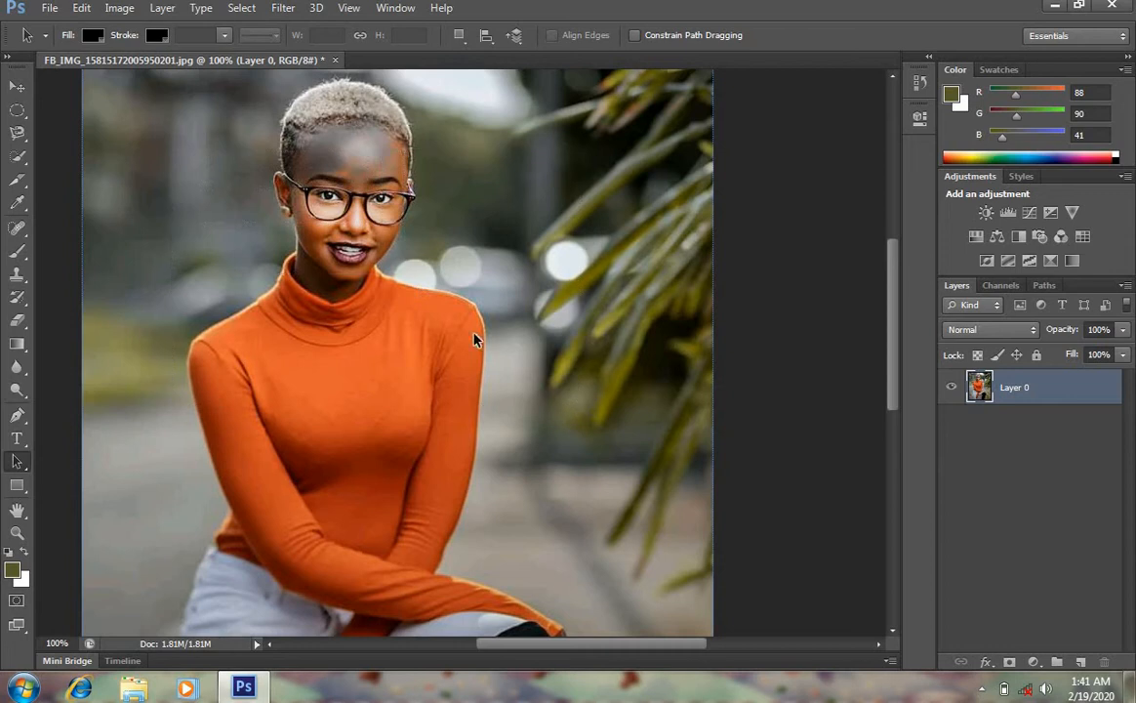
pyautogui.hotkey('ctrl', 'alt', 'z')
pyautogui.hotkey('ctrl', 'alt', 'z')
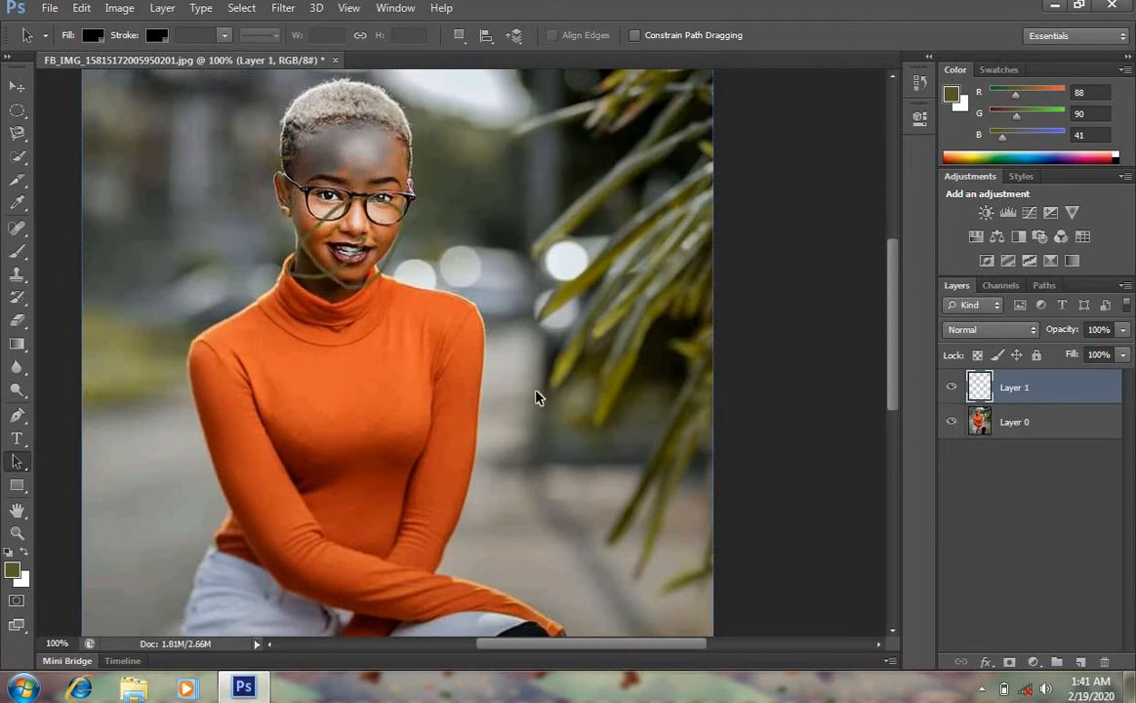
# Draw a filled rectangle about 497 × 254 px over the woman's head and chest with the Rectangle Tool
pyautogui.click(18, 487)
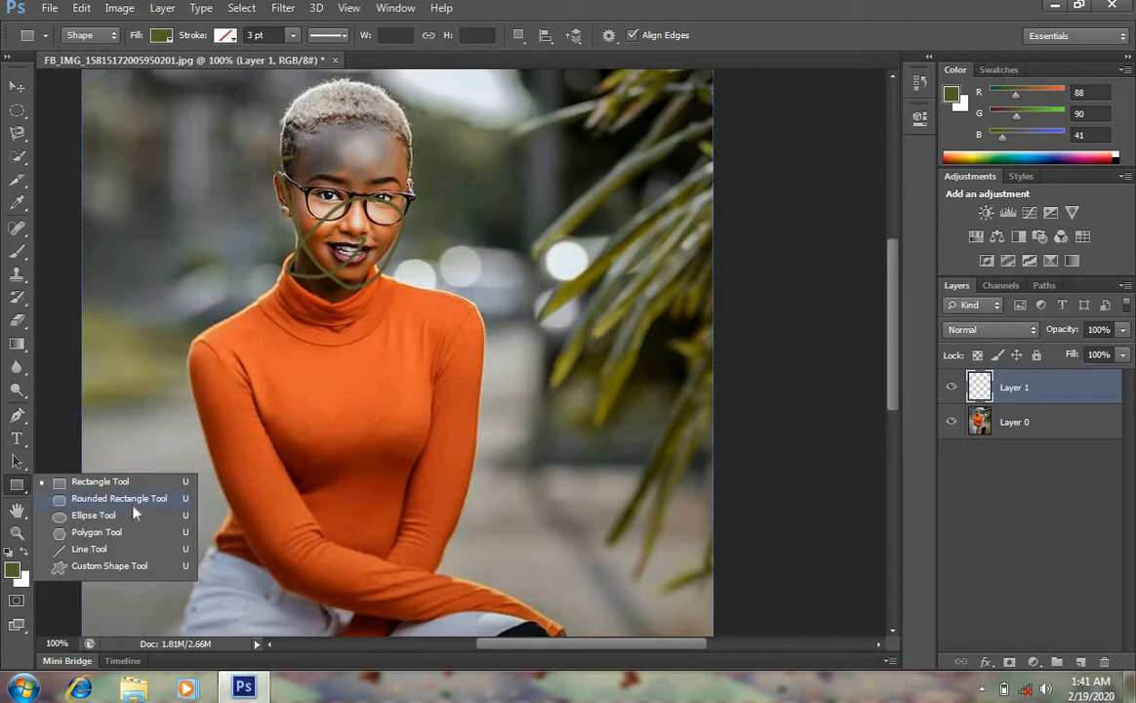
pyautogui.moveTo(153, 134); pyautogui.dragTo(594, 359)
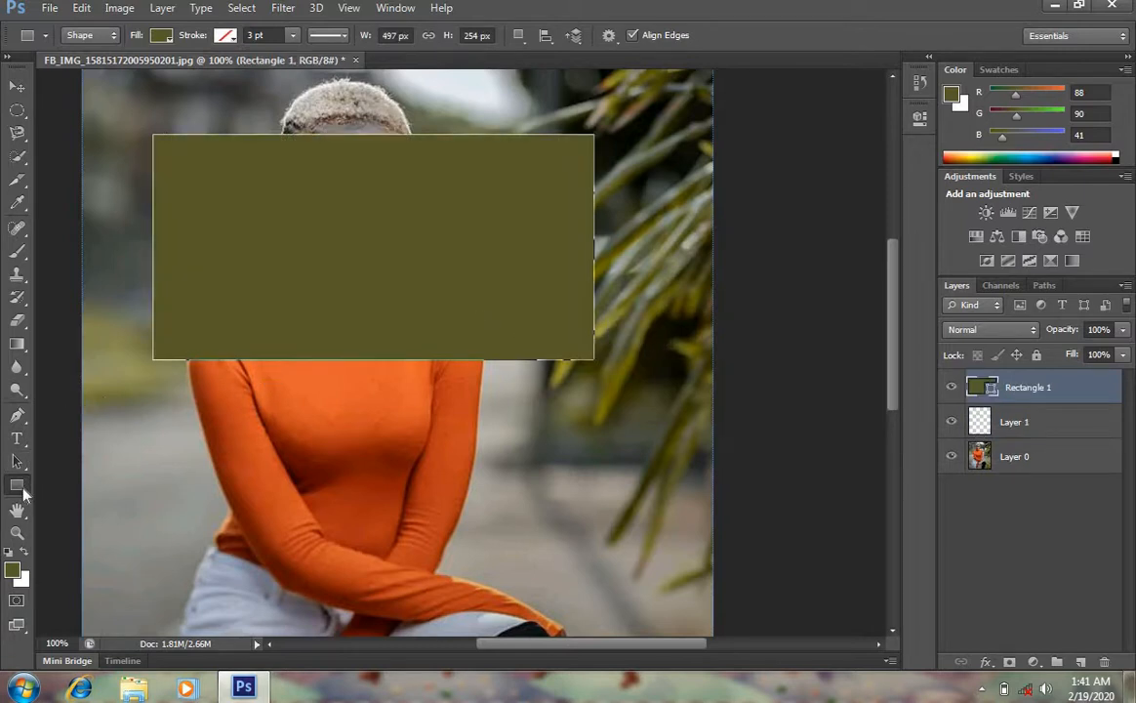
# Draw a rounded rectangle about 369 × 214 px with a 10 px radius below the first rectangle
pyautogui.rightClick(22, 487)
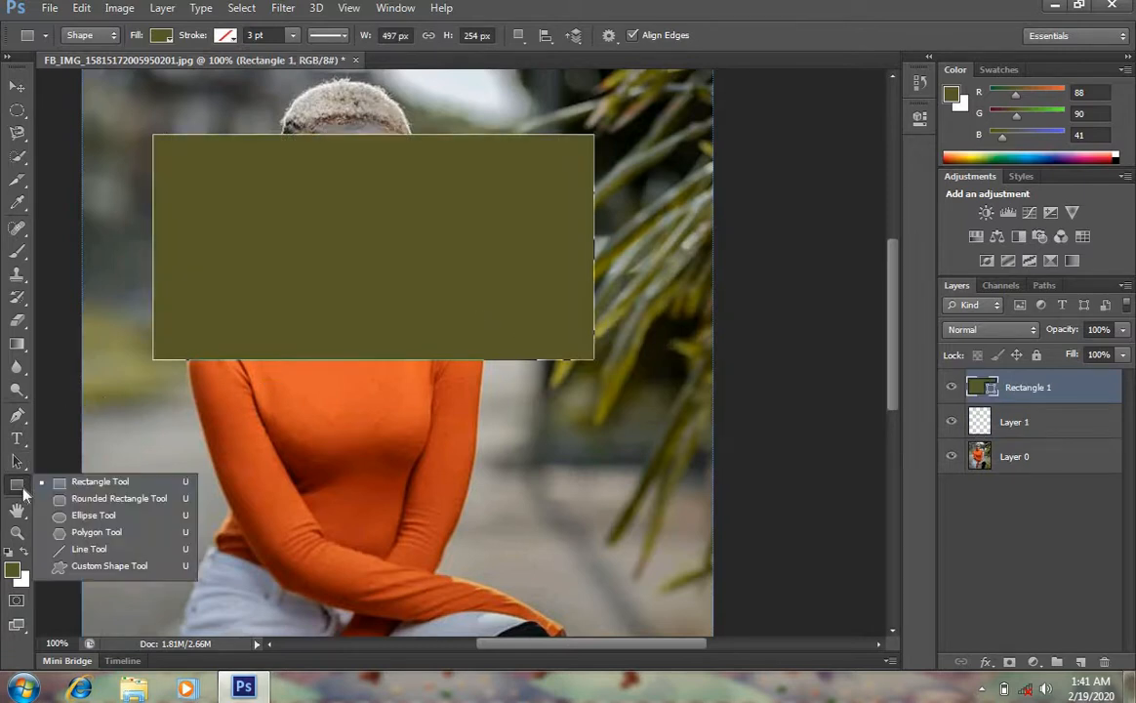
pyautogui.click(94, 502)
pyautogui.moveTo(173, 388); pyautogui.dragTo(502, 578)
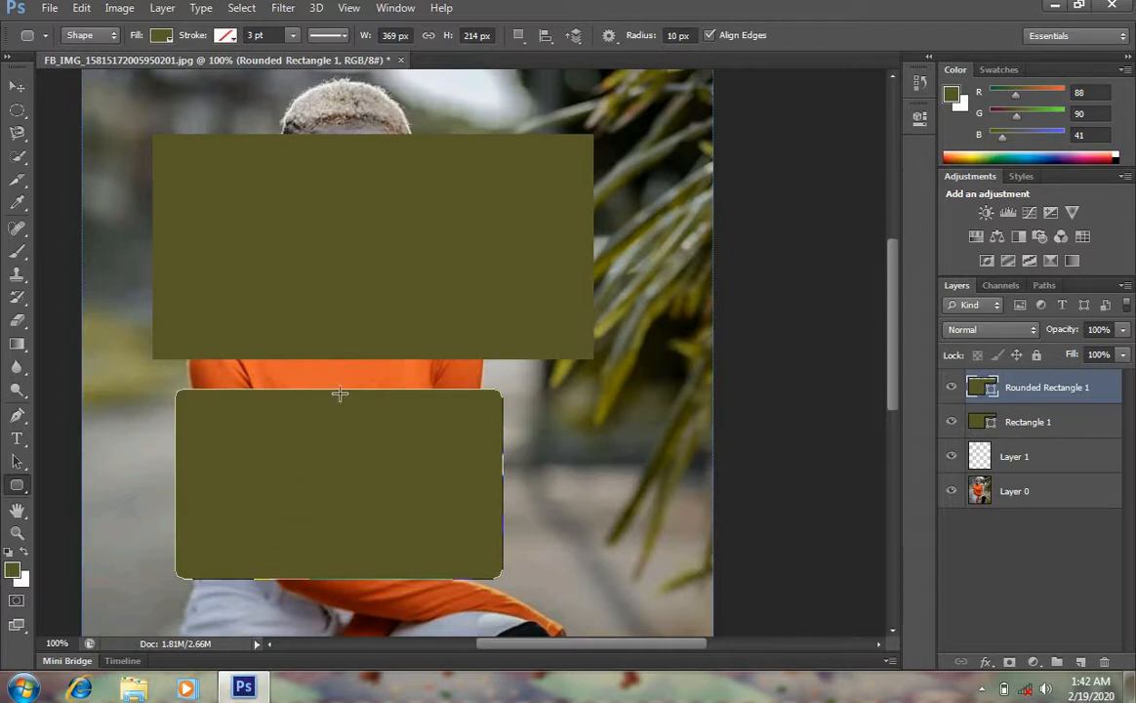
# Pan around the image with the Hand Tool to view its lower part
pyautogui.click(16, 510)
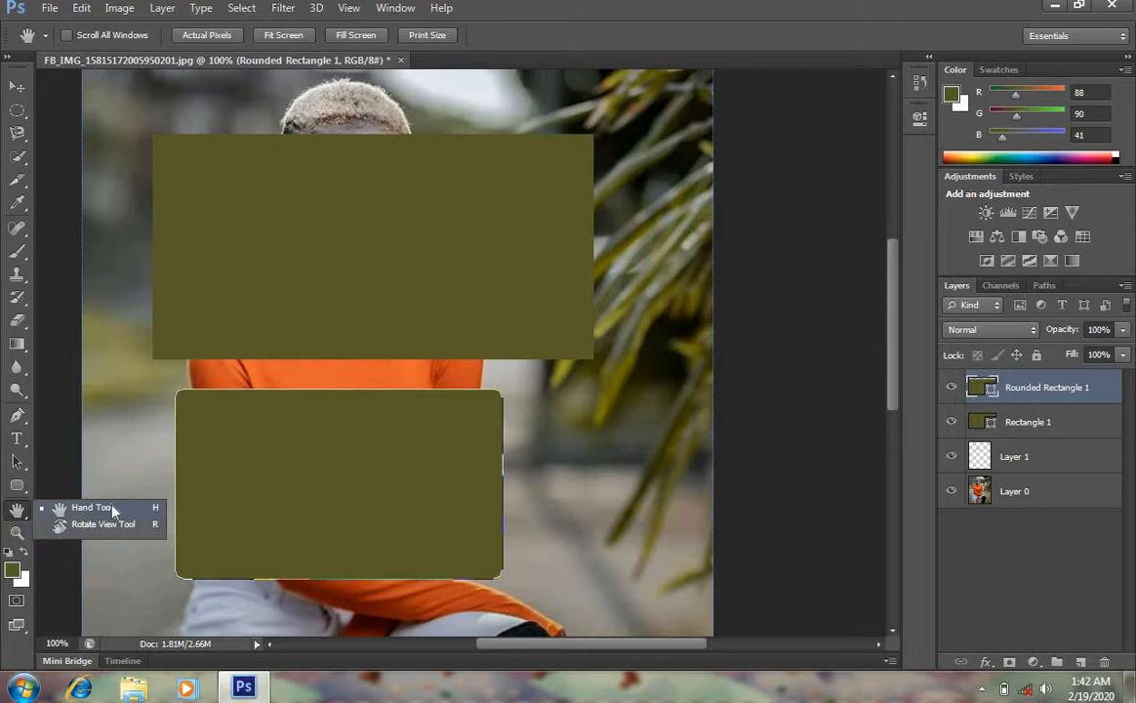
pyautogui.click(113, 510)
pyautogui.moveTo(467, 229); pyautogui.dragTo(605, 29)
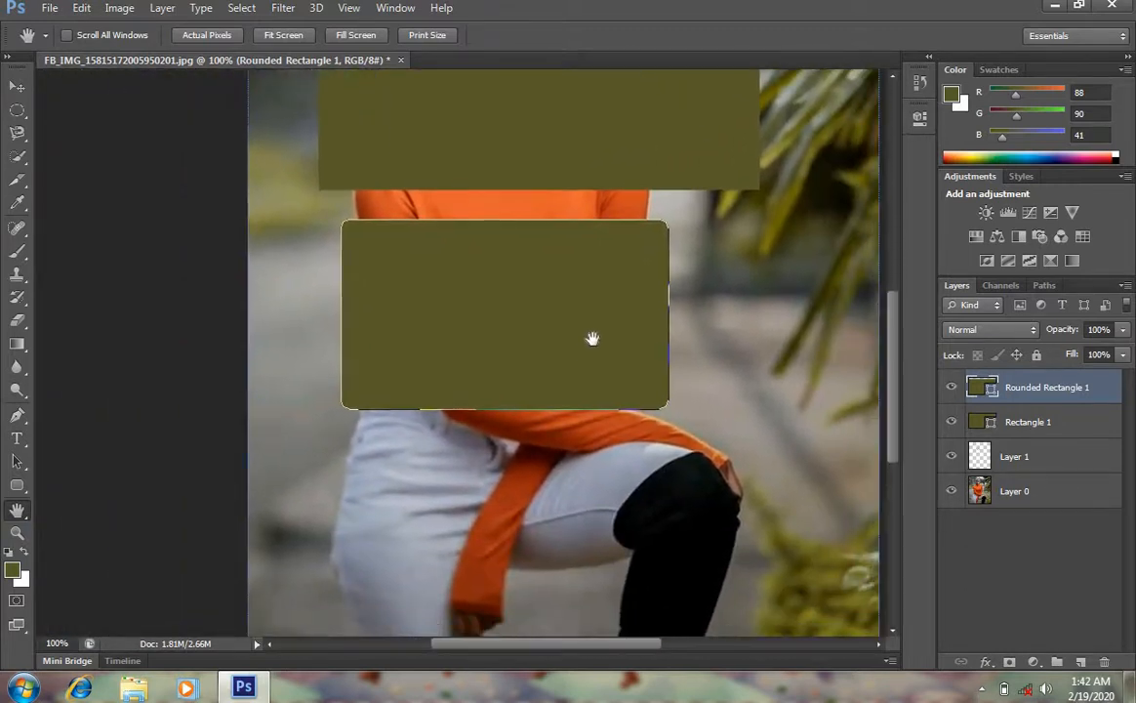
pyautogui.moveTo(592, 339); pyautogui.dragTo(510, 220)
pyautogui.moveTo(522, 520); pyautogui.dragTo(409, 339)
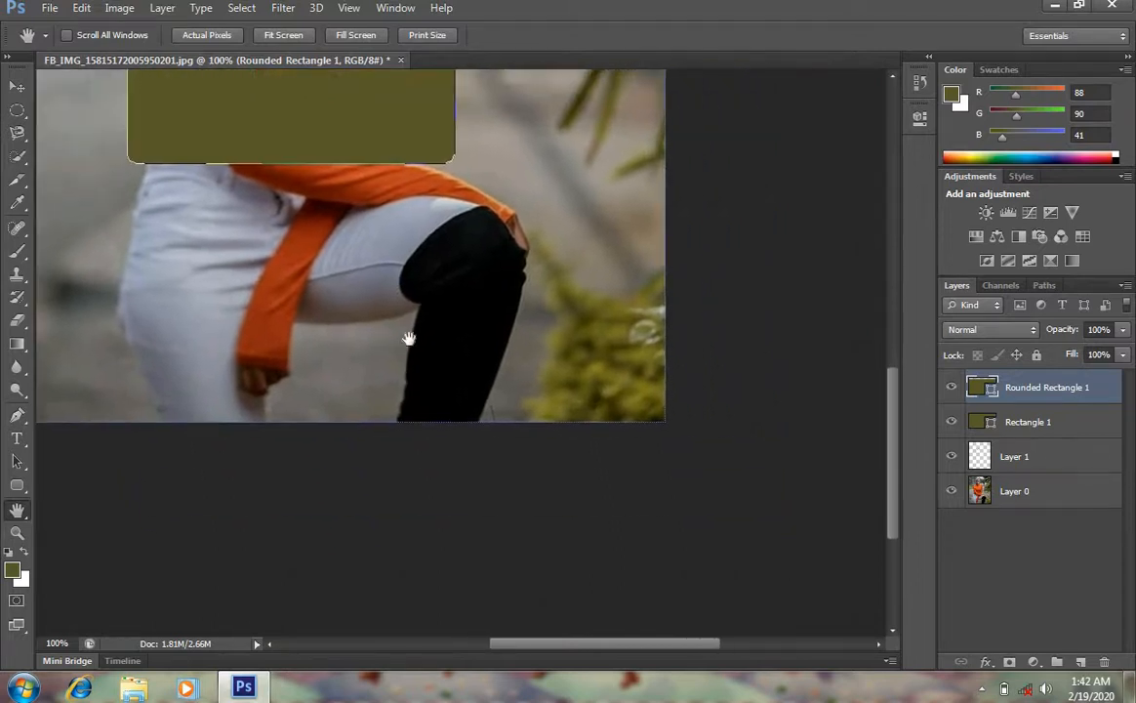
pyautogui.moveTo(363, 297); pyautogui.dragTo(533, 332)
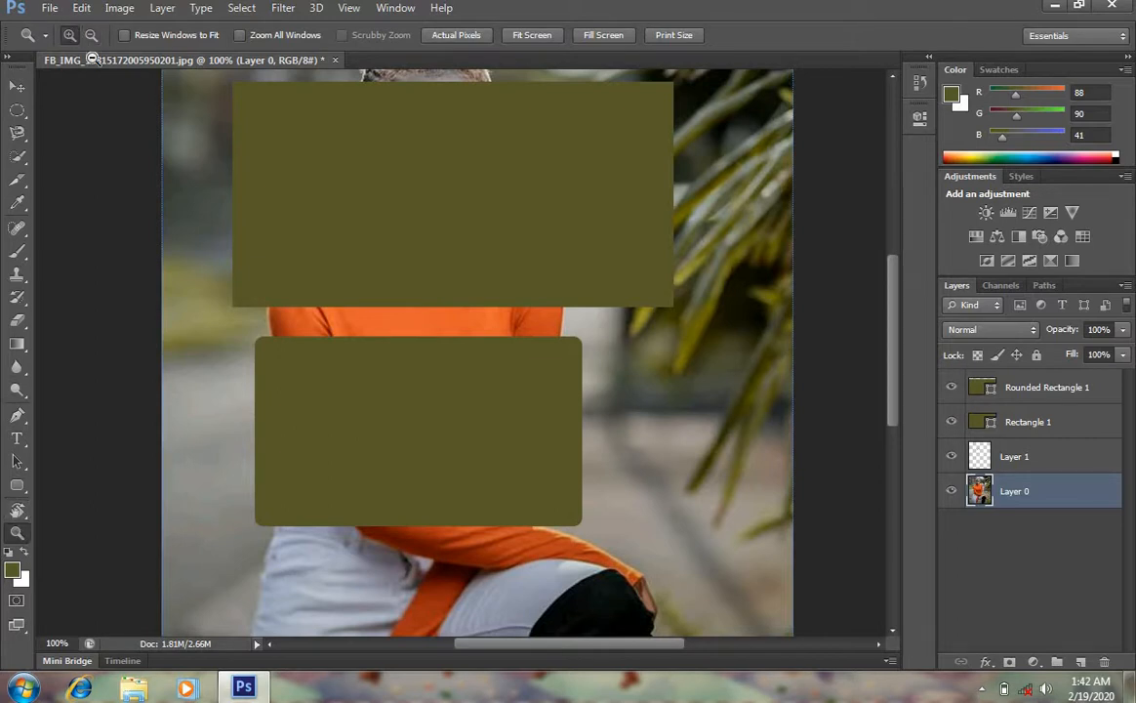
# Zoom in on the rectangles with the Zoom Tool and zoom back out to see the whole image
pyautogui.click(266, 184)
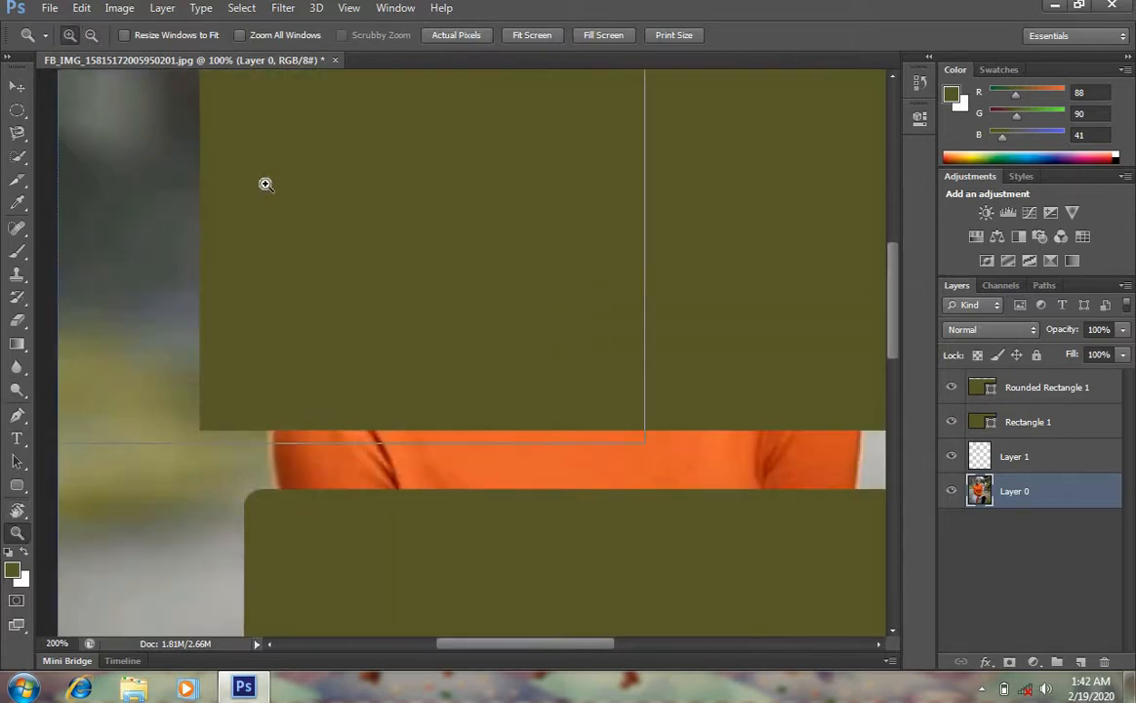
pyautogui.click(265, 183)
pyautogui.click(266, 184)
pyautogui.click(195, 116)
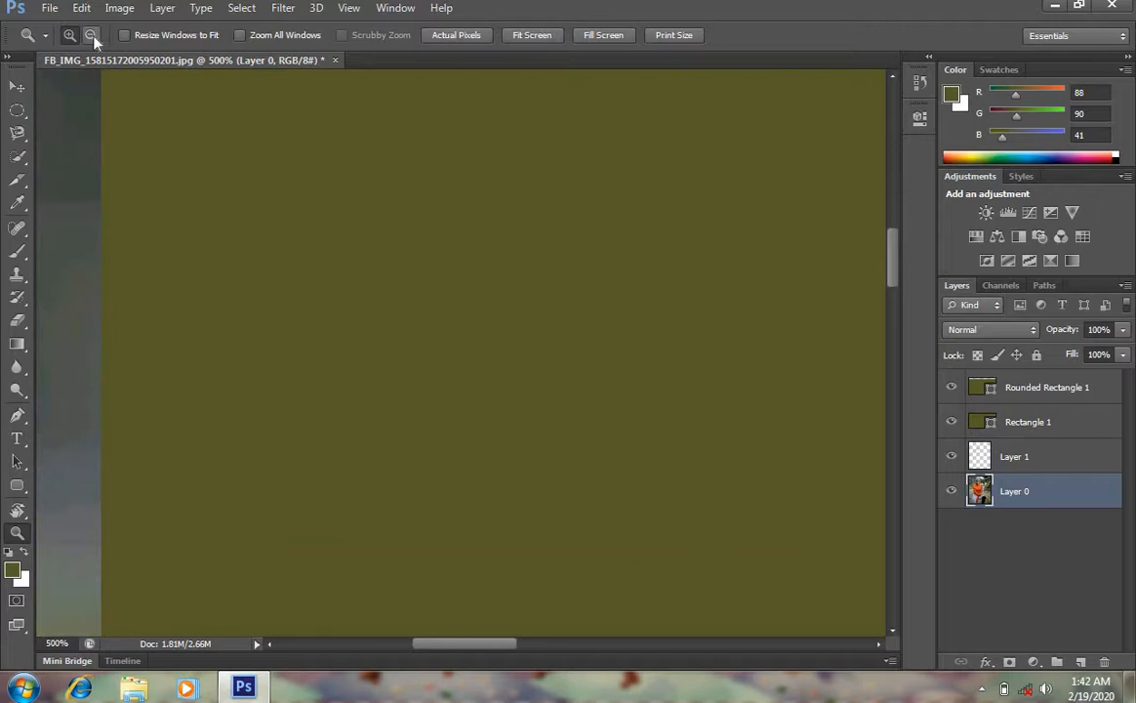
pyautogui.click(92, 36)
pyautogui.click(304, 226)
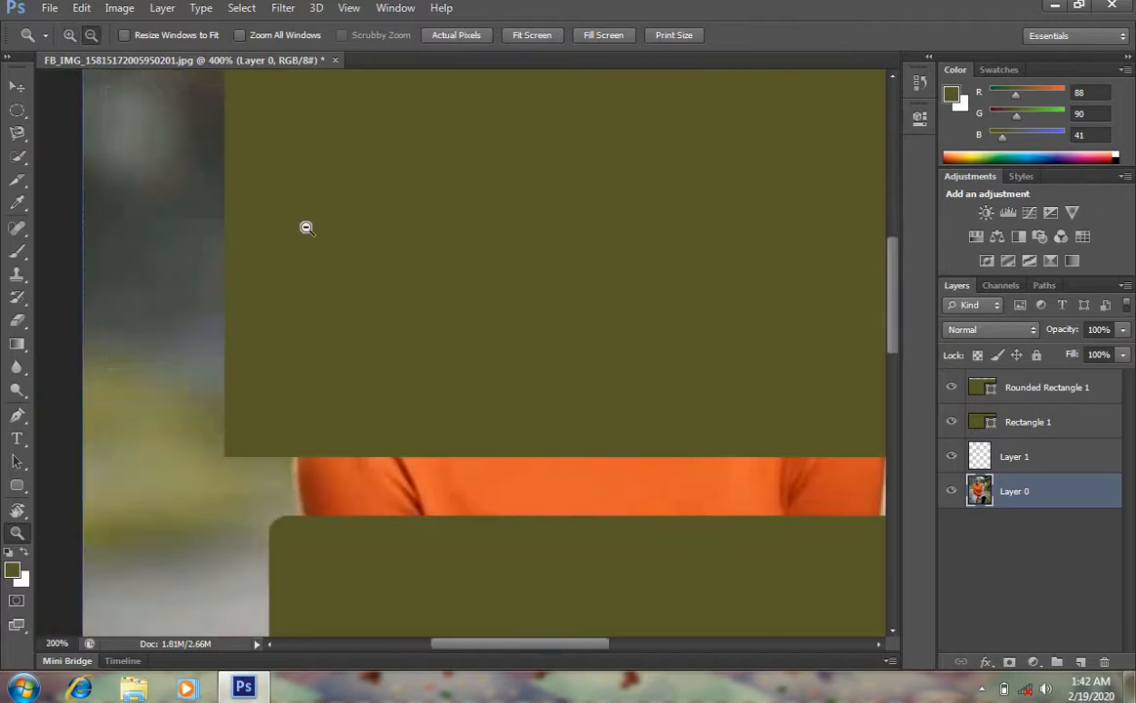
pyautogui.click(306, 226)
pyautogui.click(306, 227)
pyautogui.click(306, 227)
pyautogui.click(305, 226)
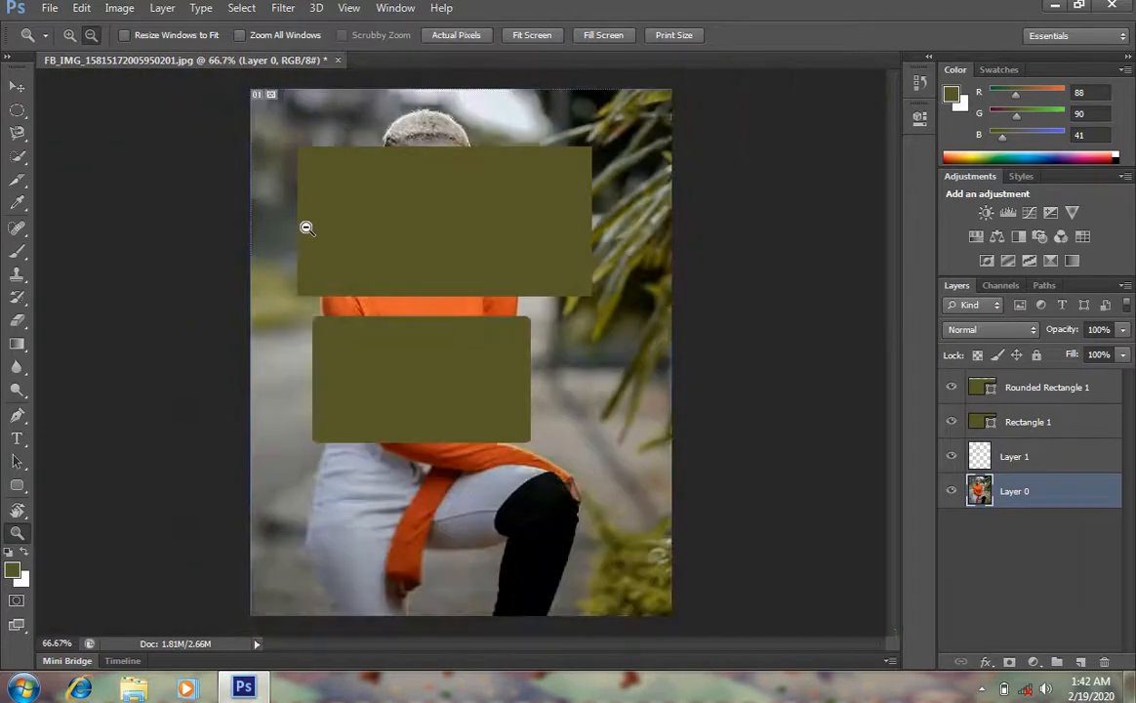
# Set the foreground colour to bright yellow (R 244, G 254, B 0) in the Color Picker
pyautogui.click(17, 576)
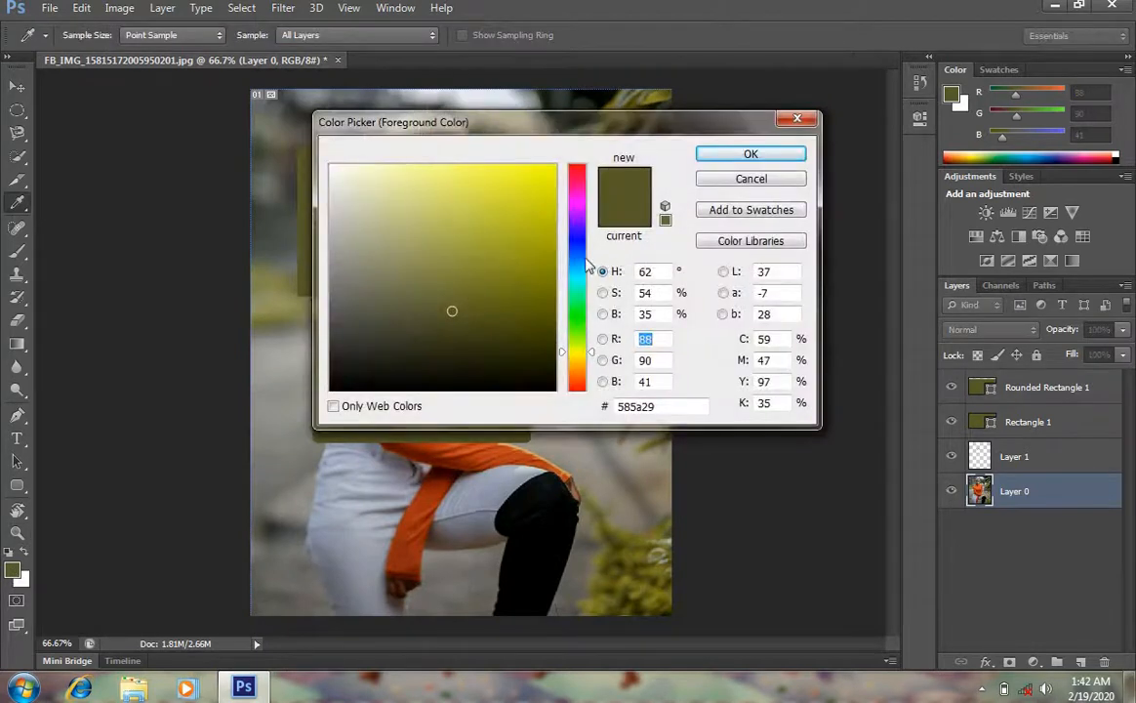
pyautogui.moveTo(500, 237)
pyautogui.mouseDown()
pyautogui.moveTo(551, 225)
pyautogui.moveTo(569, 167)
pyautogui.mouseUp()
pyautogui.click(751, 154)
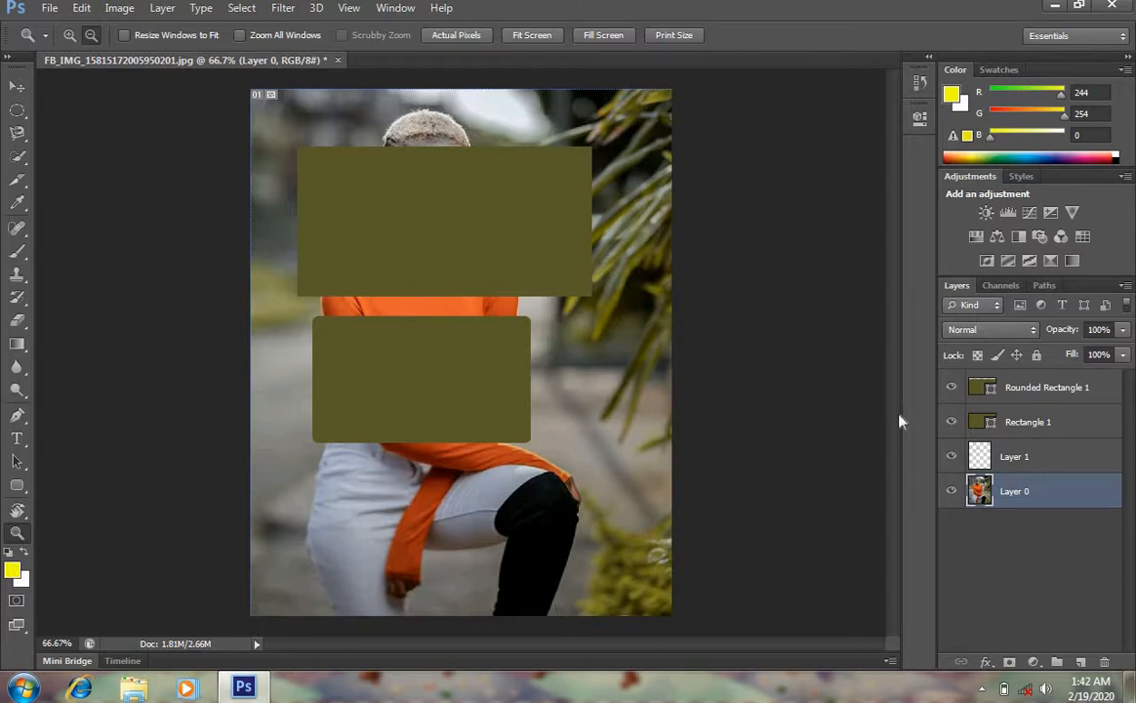
# Hide the Rectangle 1, Rounded Rectangle 1 and Layer 1 layers
pyautogui.click(951, 422)
pyautogui.click(950, 388)
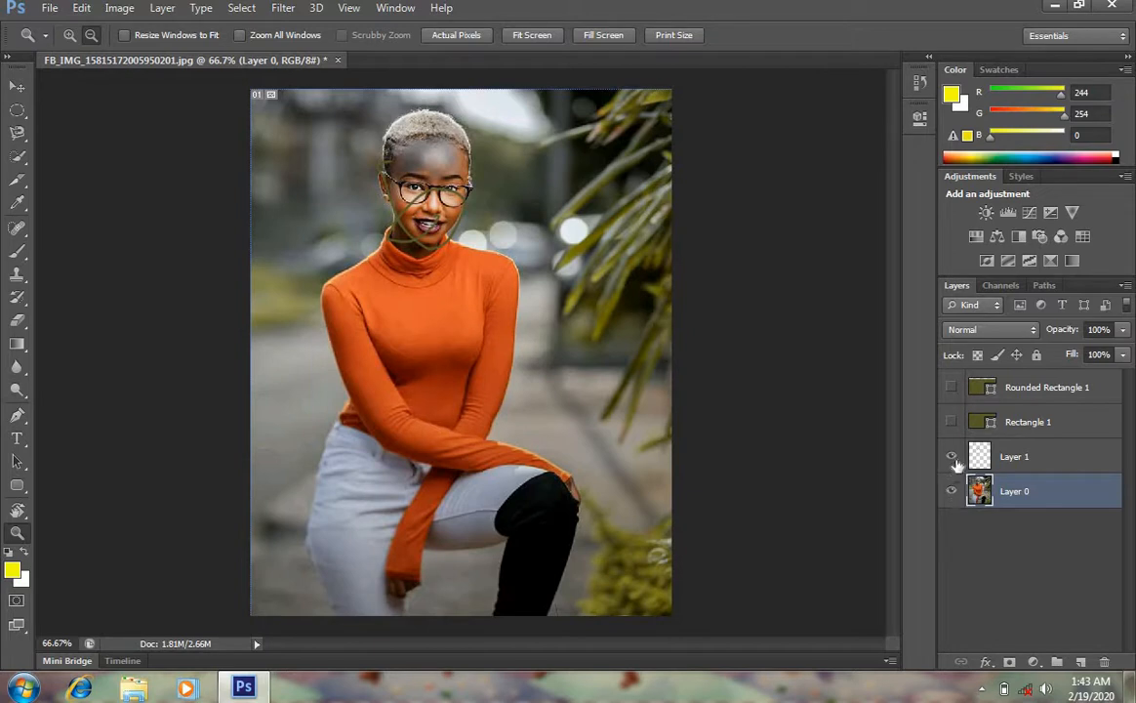
pyautogui.click(952, 456)
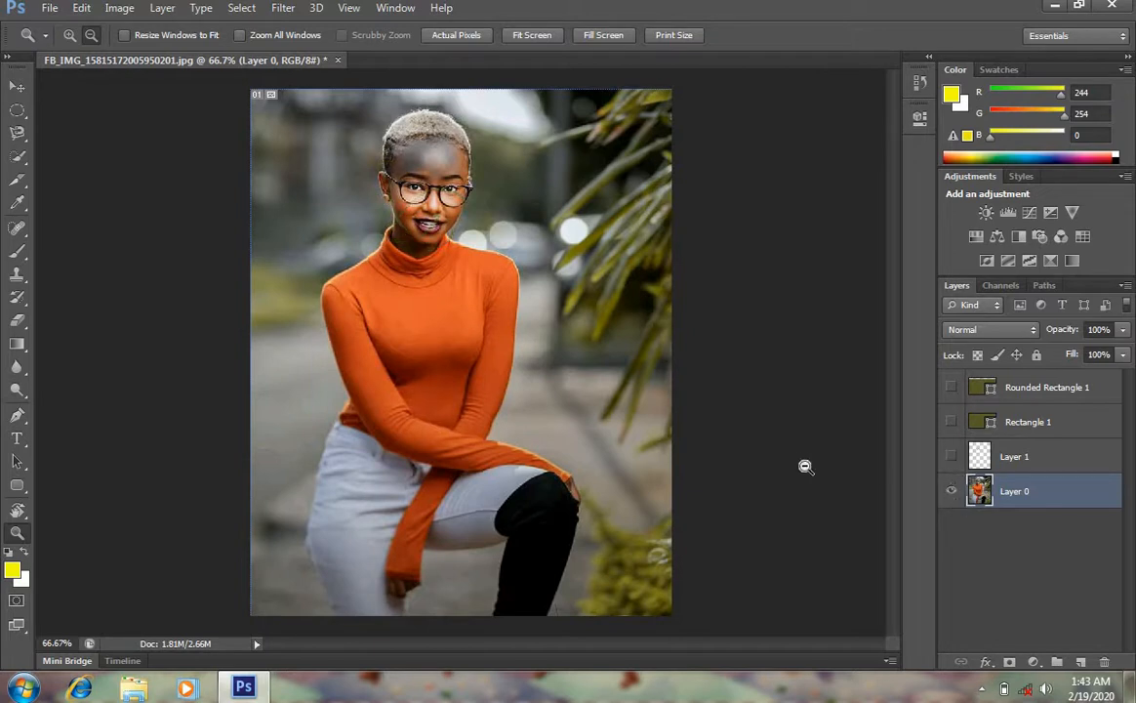